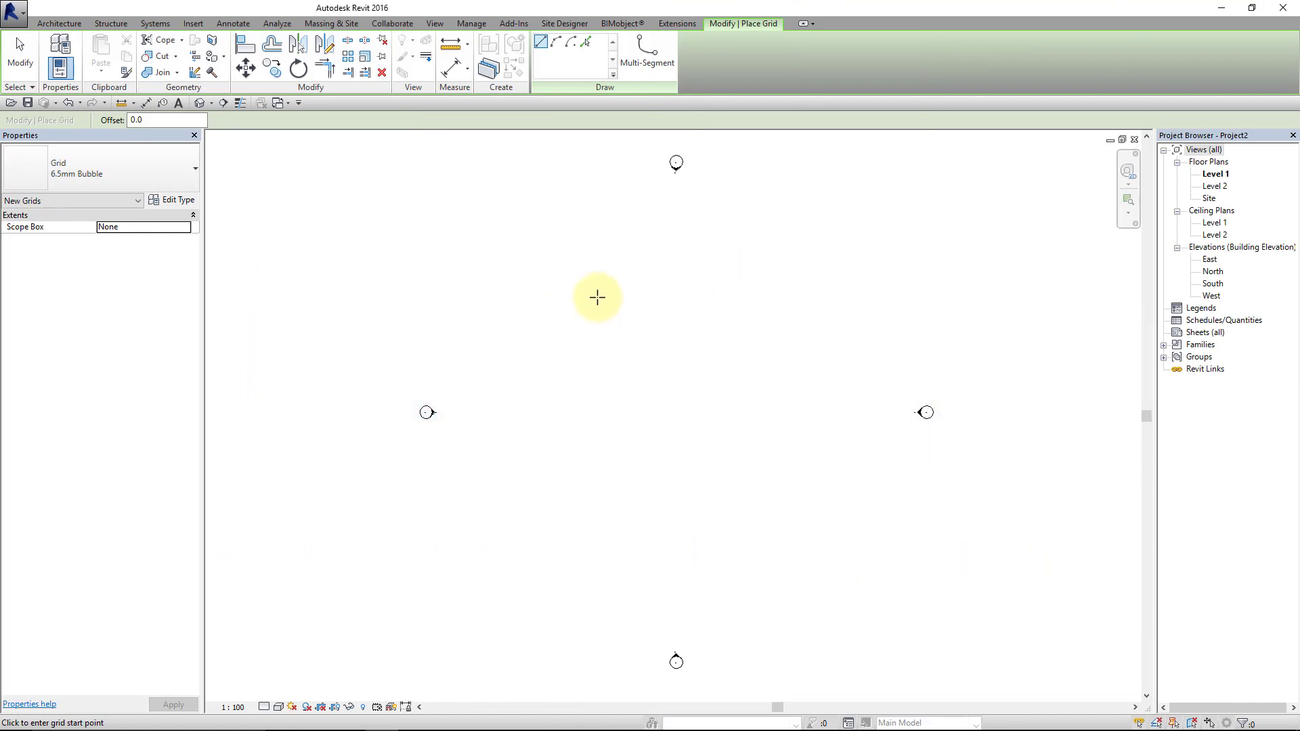
# Draw vertical grid lines 1 and 2, spaced 8000 apart, on the Level 1 plan.
pyautogui.click(597, 297)
pyautogui.click(596, 473)
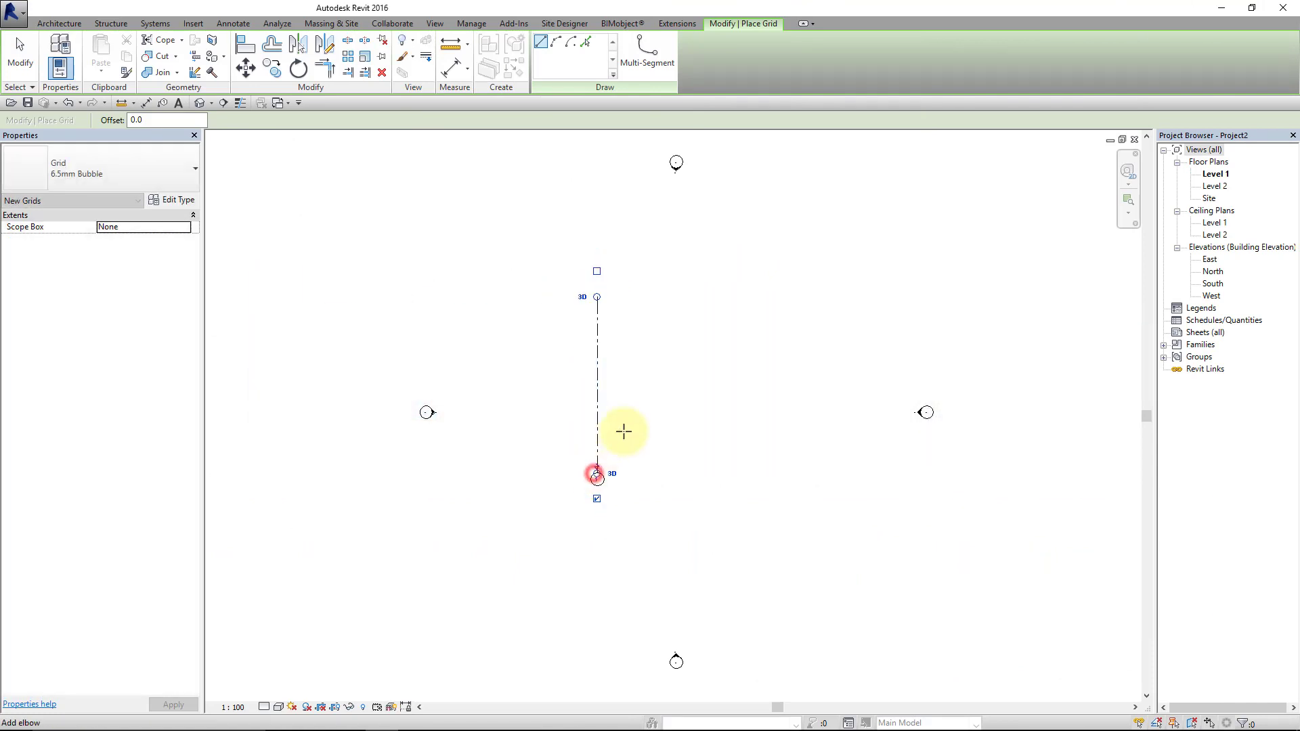
pyautogui.click(677, 297)
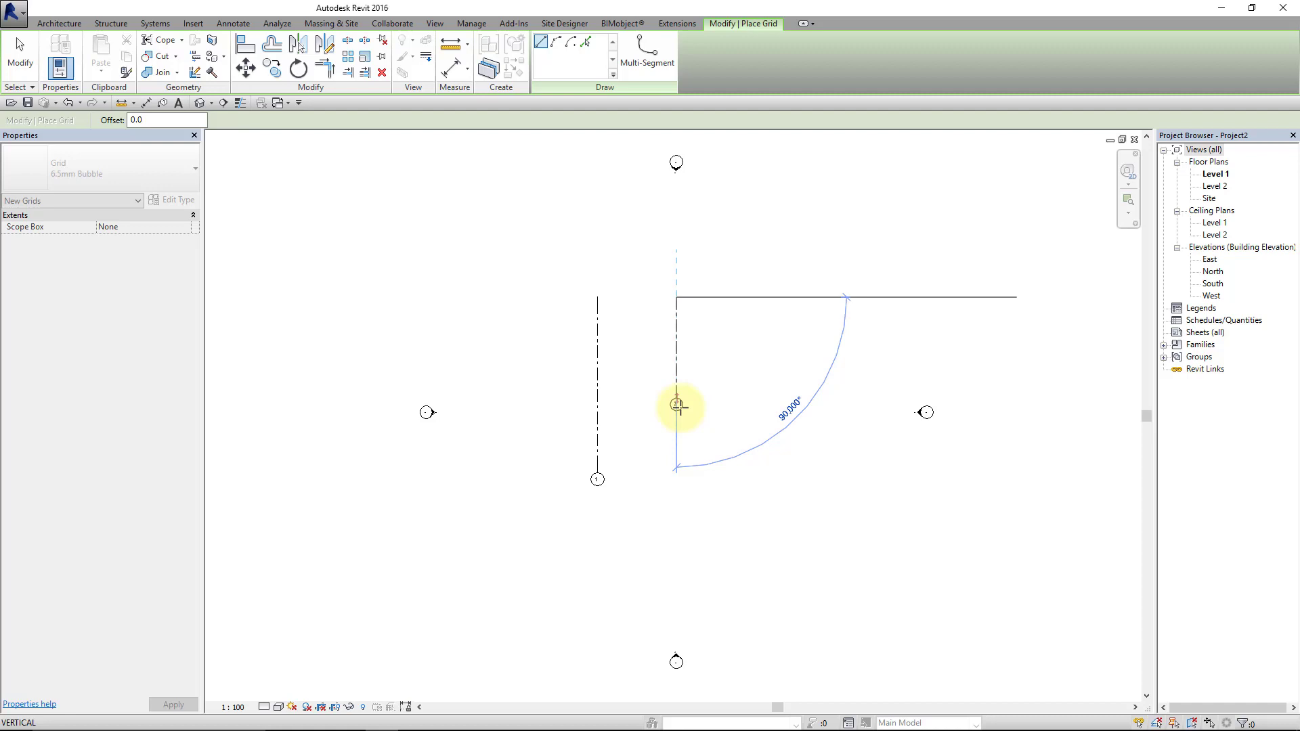
pyautogui.click(676, 470)
pyautogui.scroll(3, 644, 402)
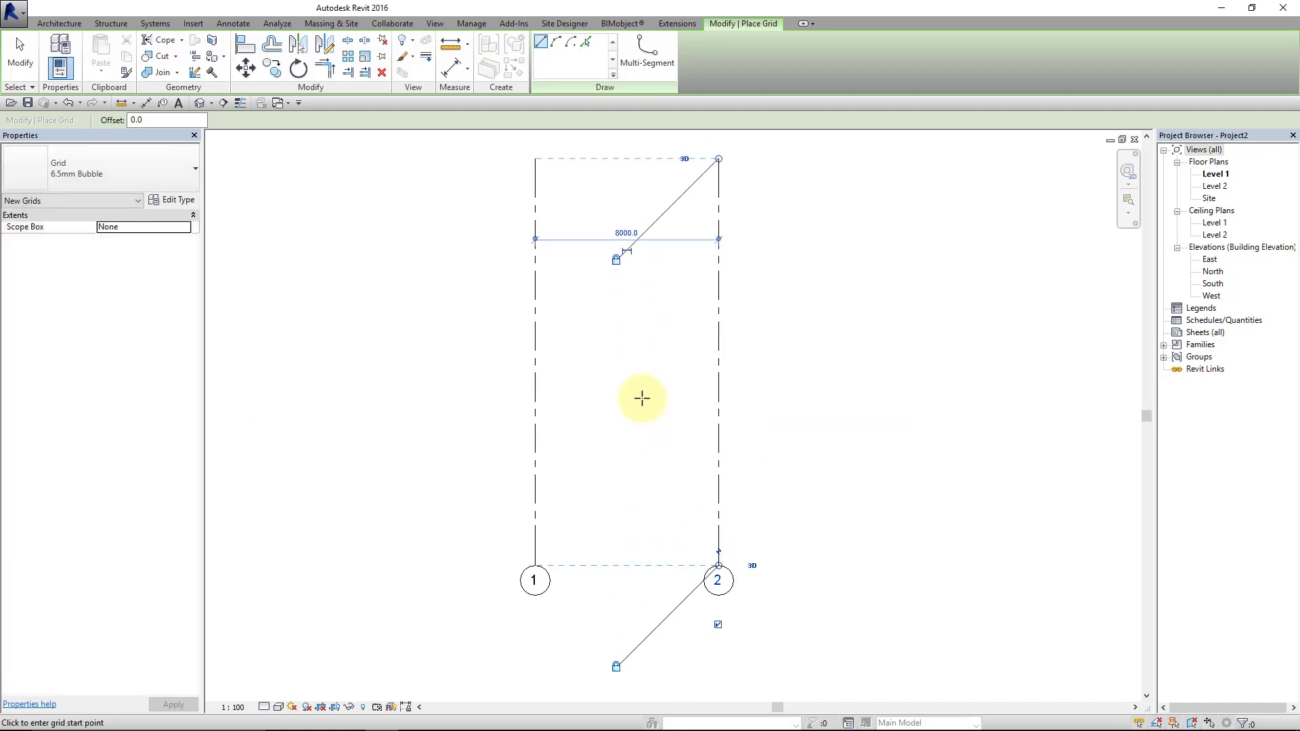
pyautogui.scroll(1, 619, 267)
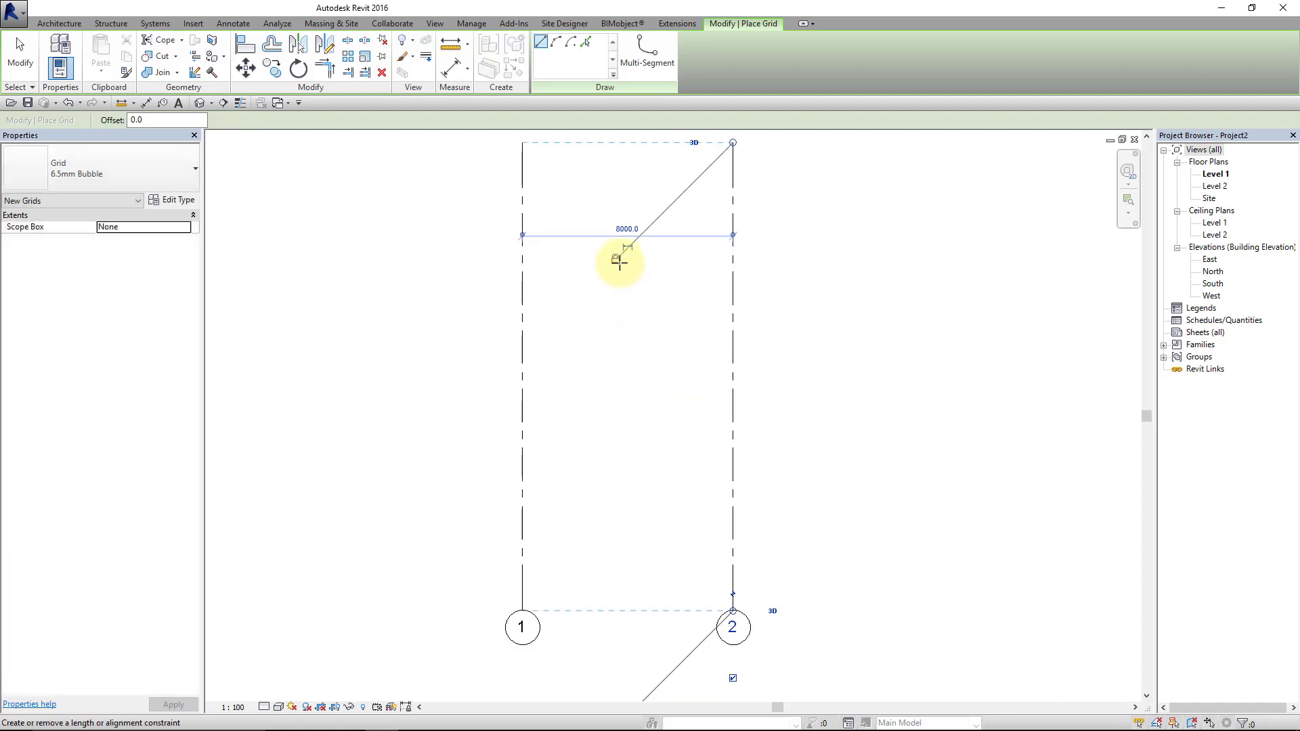
# Draw a horizontal grid line across grids 1 and 2 and rename it from 3 to A.
pyautogui.click(486, 292)
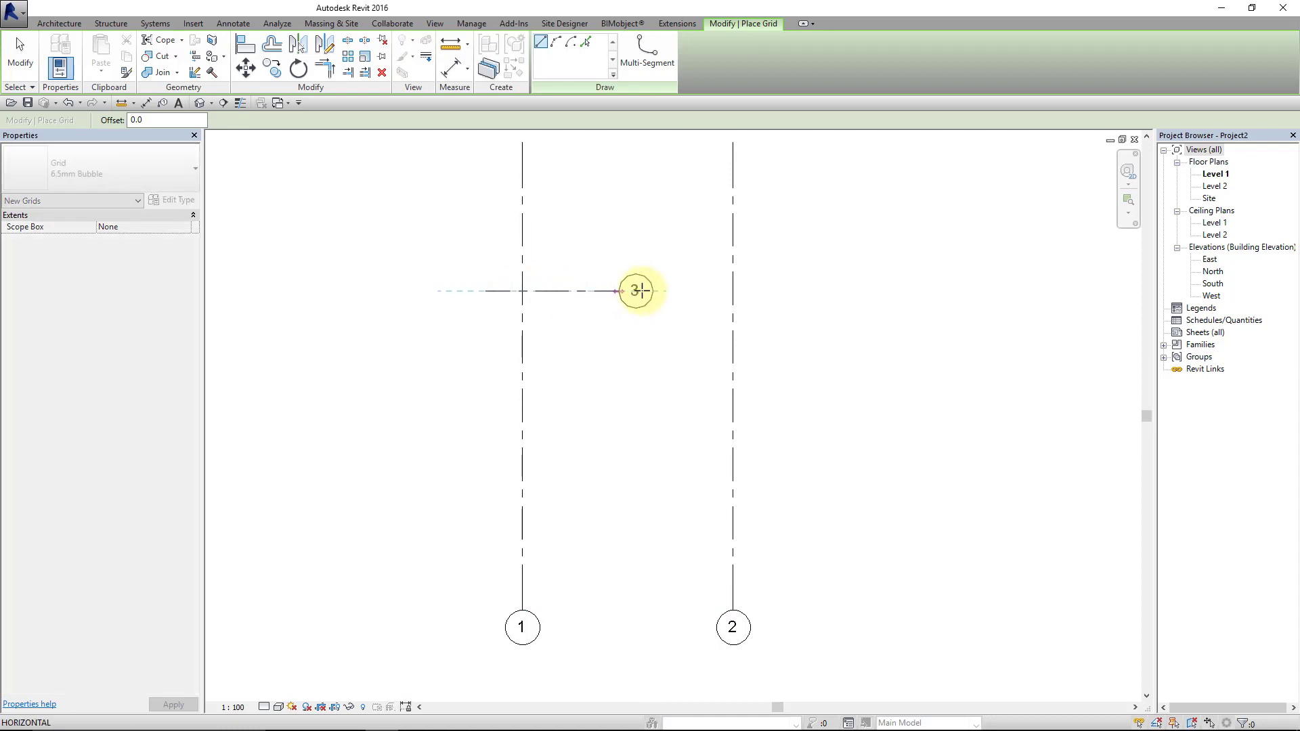
pyautogui.click(791, 290)
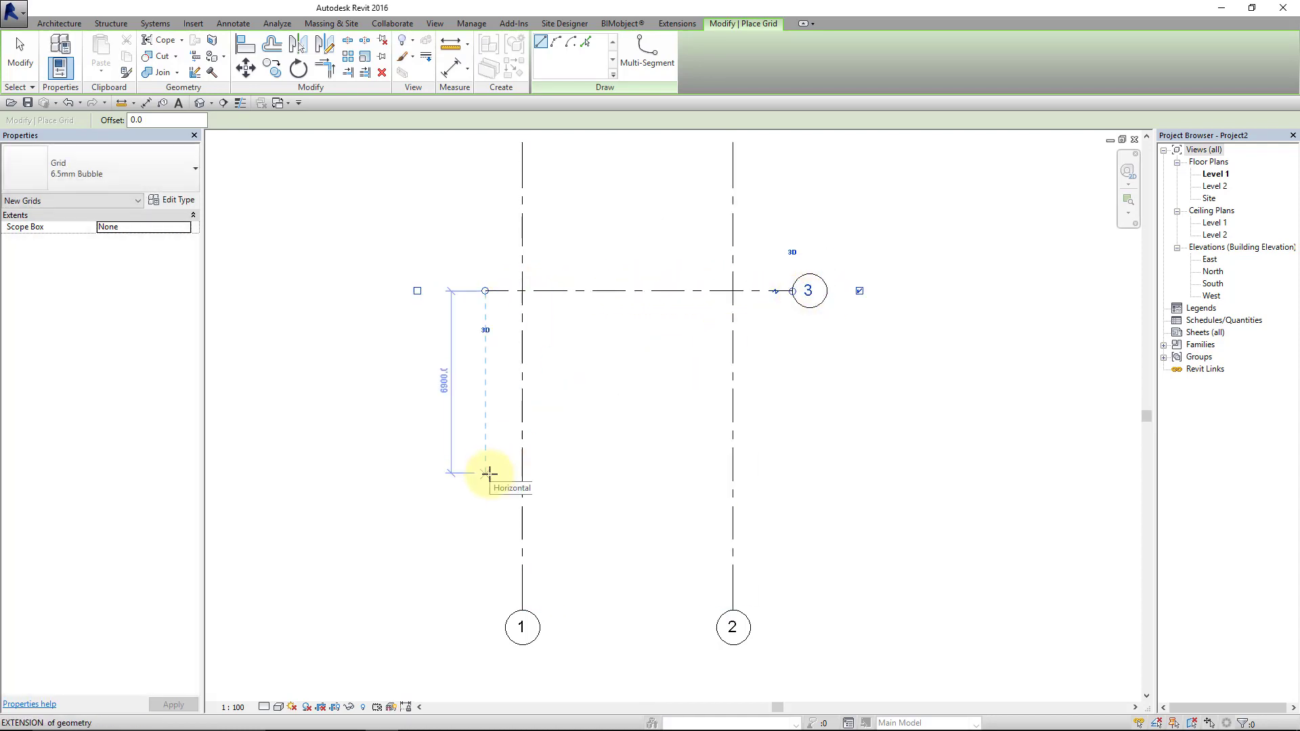
pyautogui.press('Escape')
pyautogui.press('Escape')
pyautogui.click(808, 290)
pyautogui.write('A')
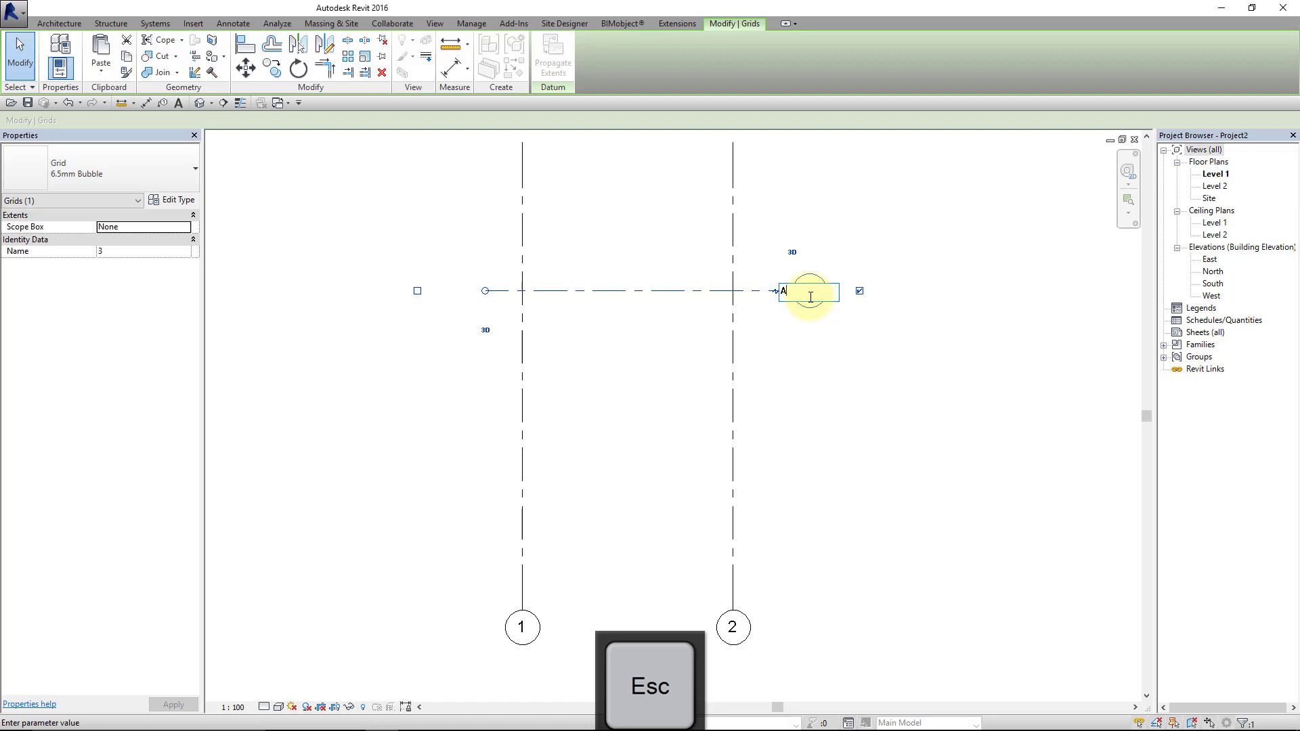
pyautogui.click(794, 345)
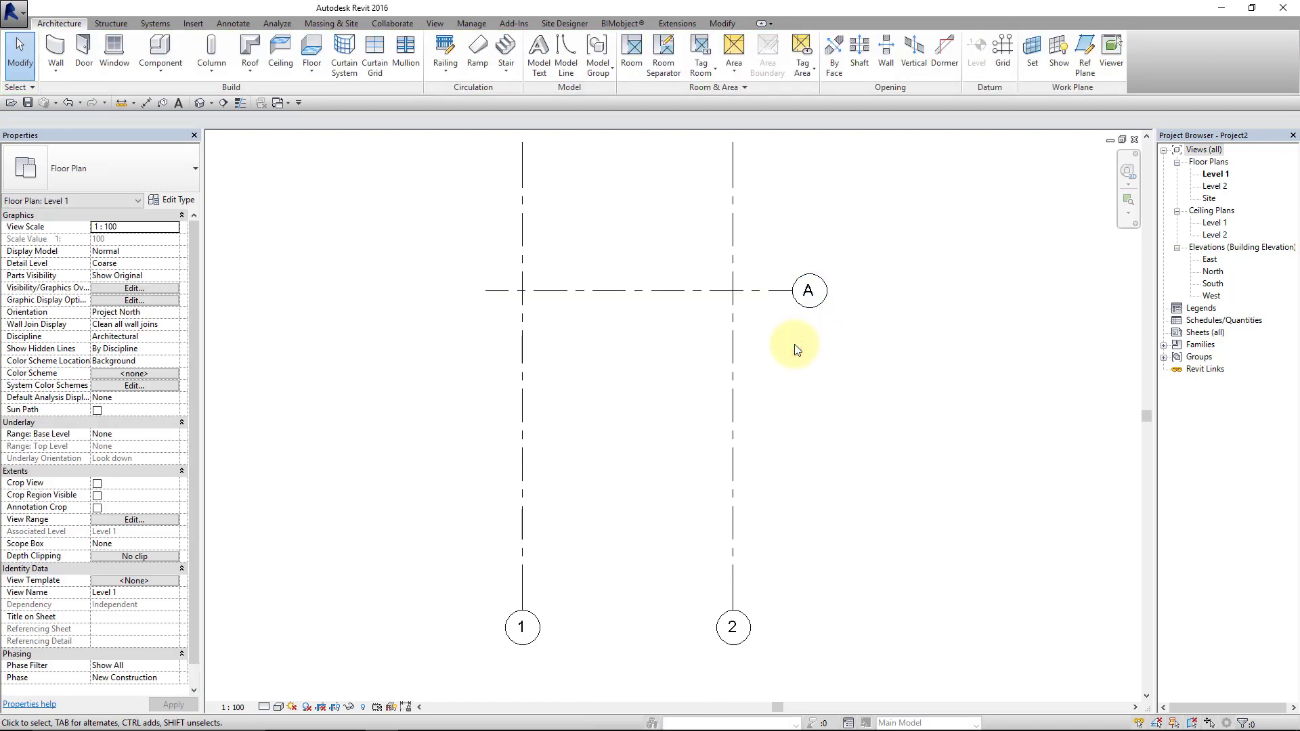
# Draw horizontal grid line B across grids 1 and 2, 6200 below grid A.
pyautogui.click(1004, 70)
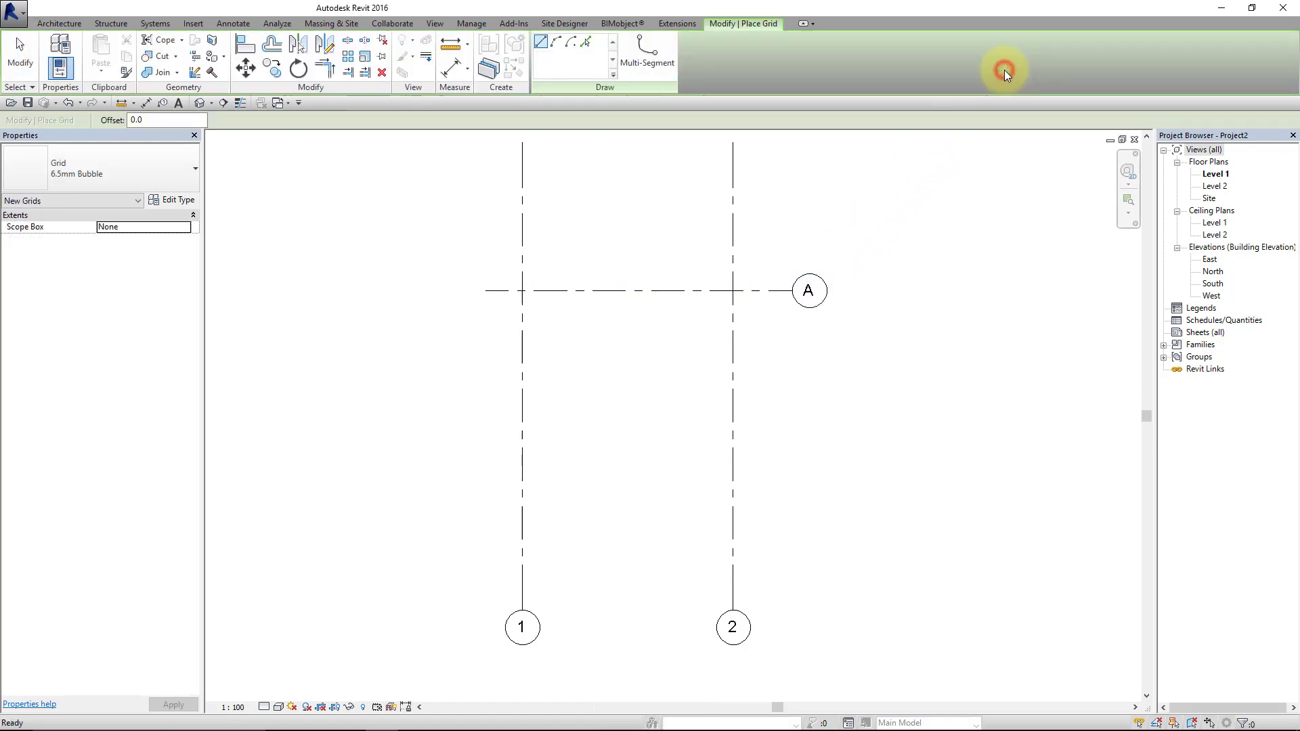
pyautogui.click(489, 455)
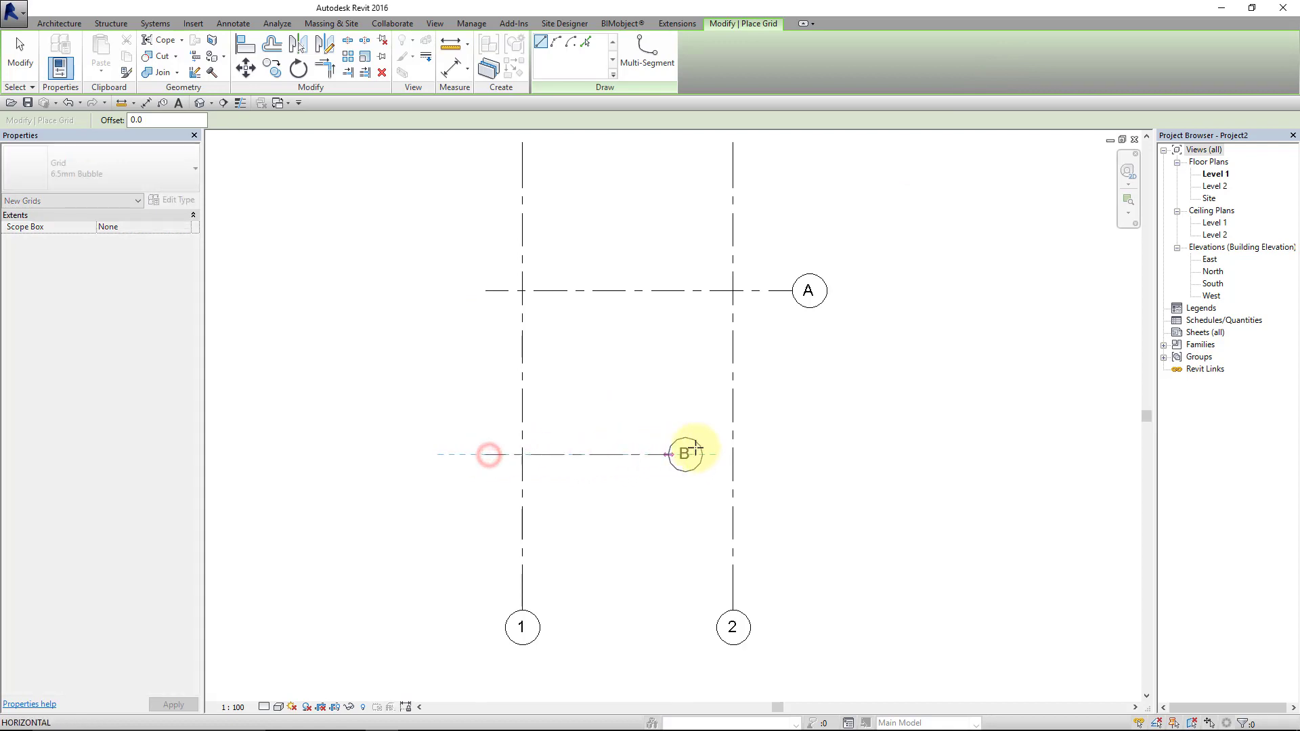
pyautogui.click(790, 453)
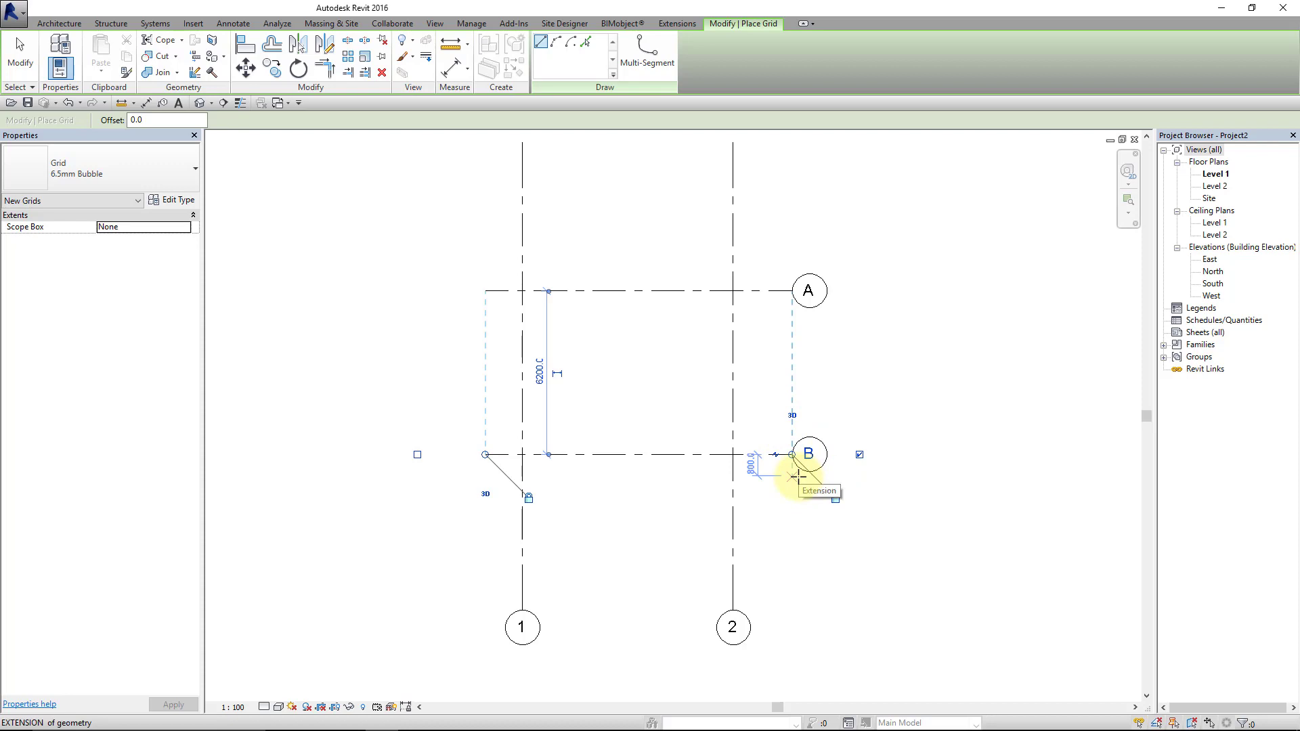
pyautogui.press('Escape')
pyautogui.press('Escape')
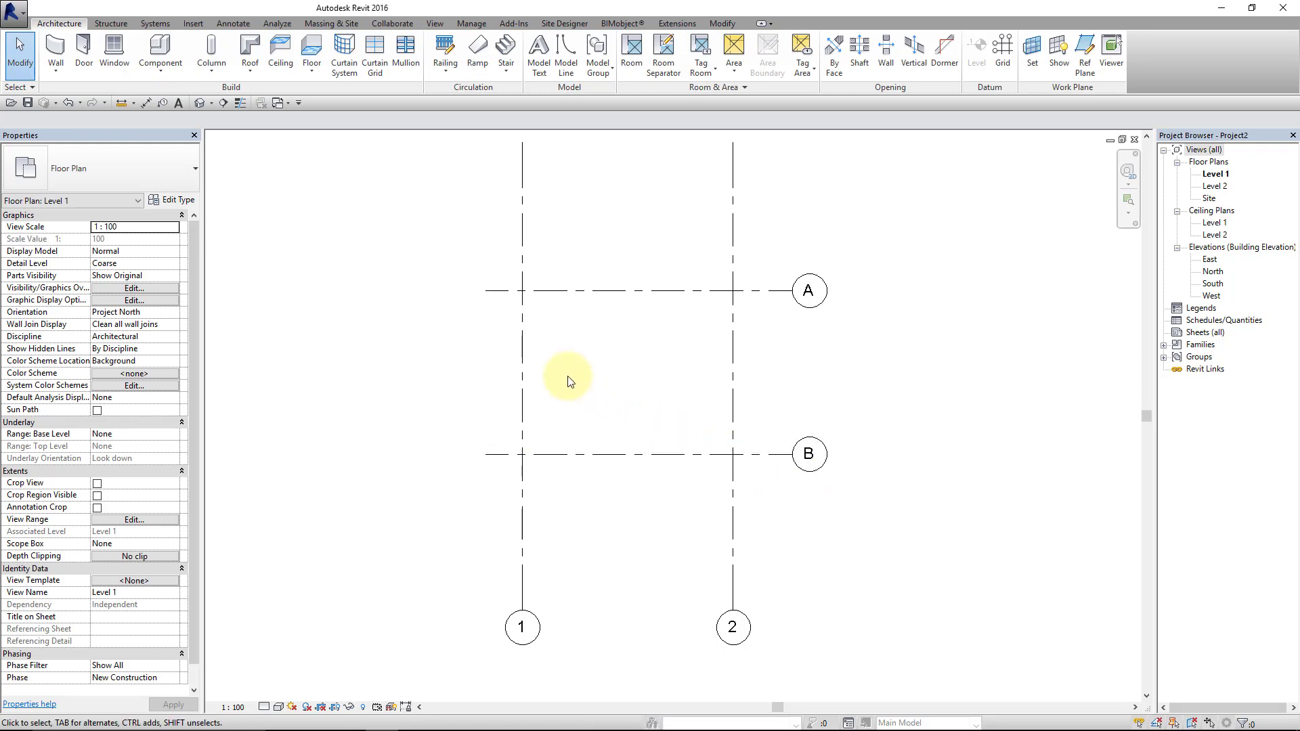
# Start structural wall placement with walls rising by Height up to Level 2.
pyautogui.click(47, 67)
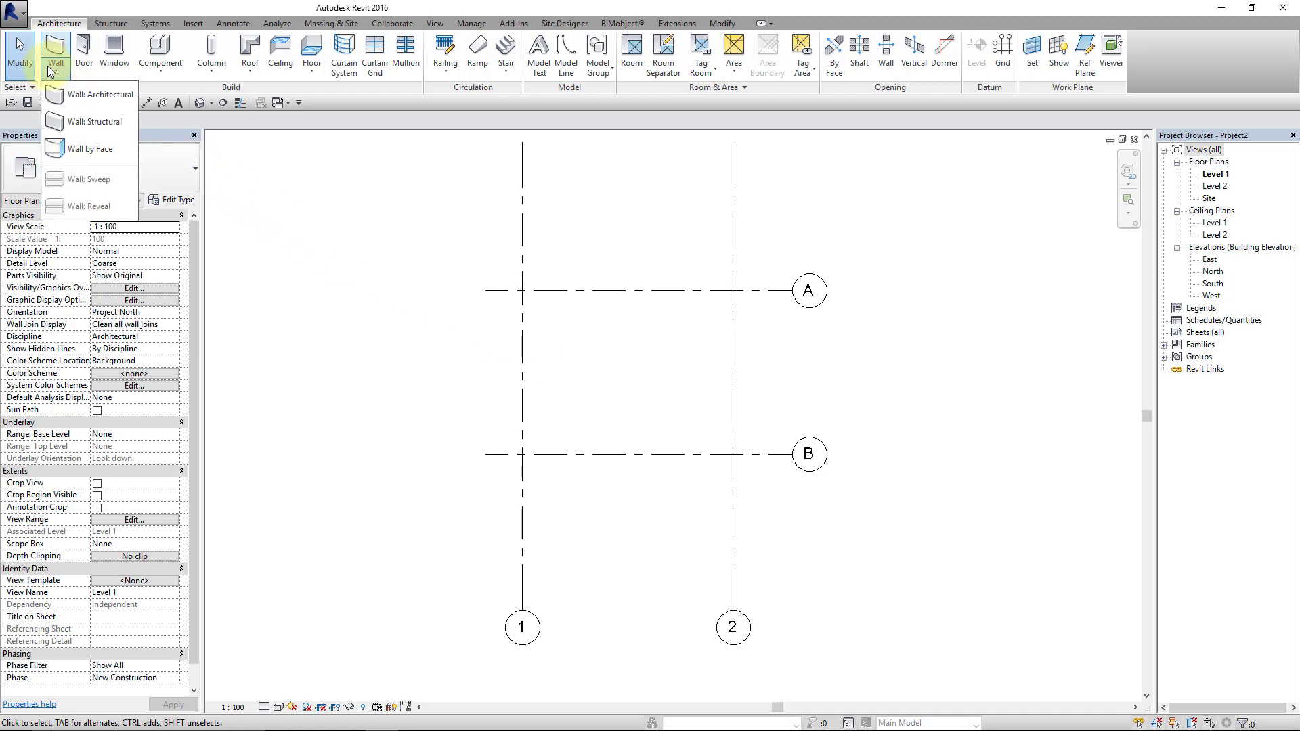
pyautogui.click(92, 121)
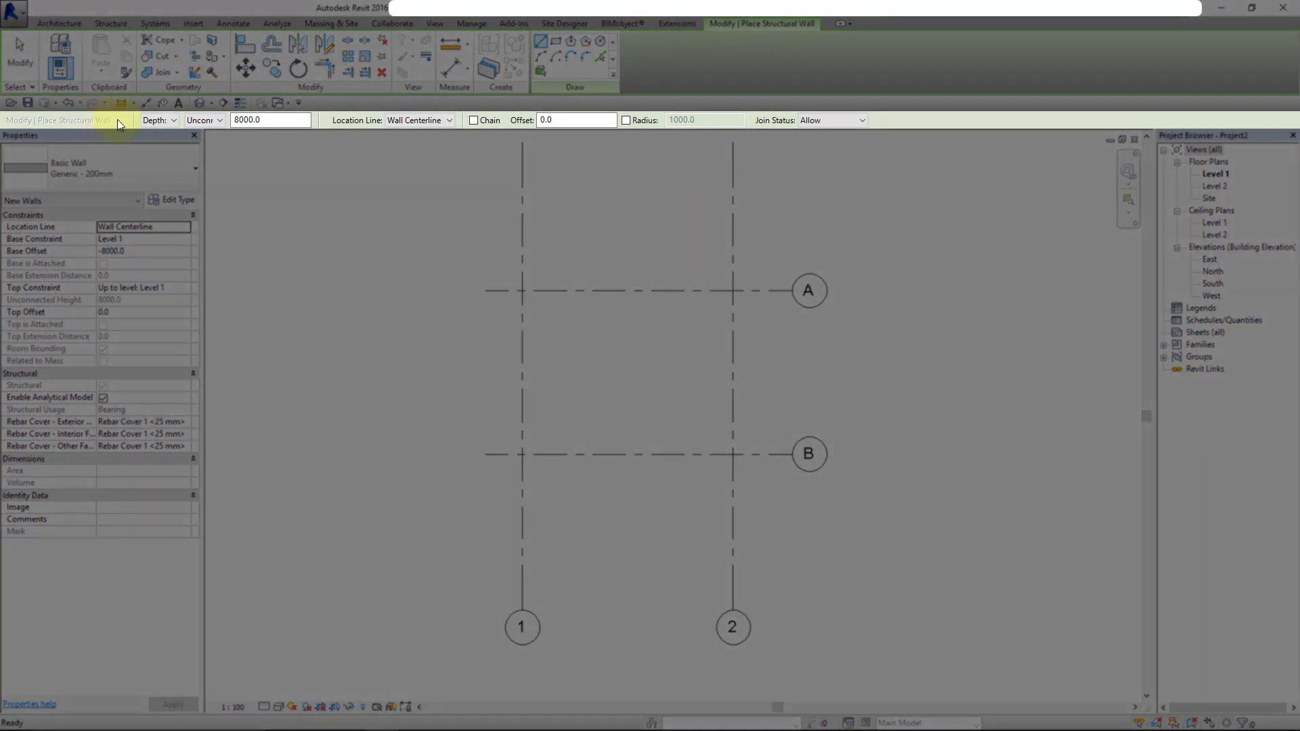
pyautogui.click(158, 120)
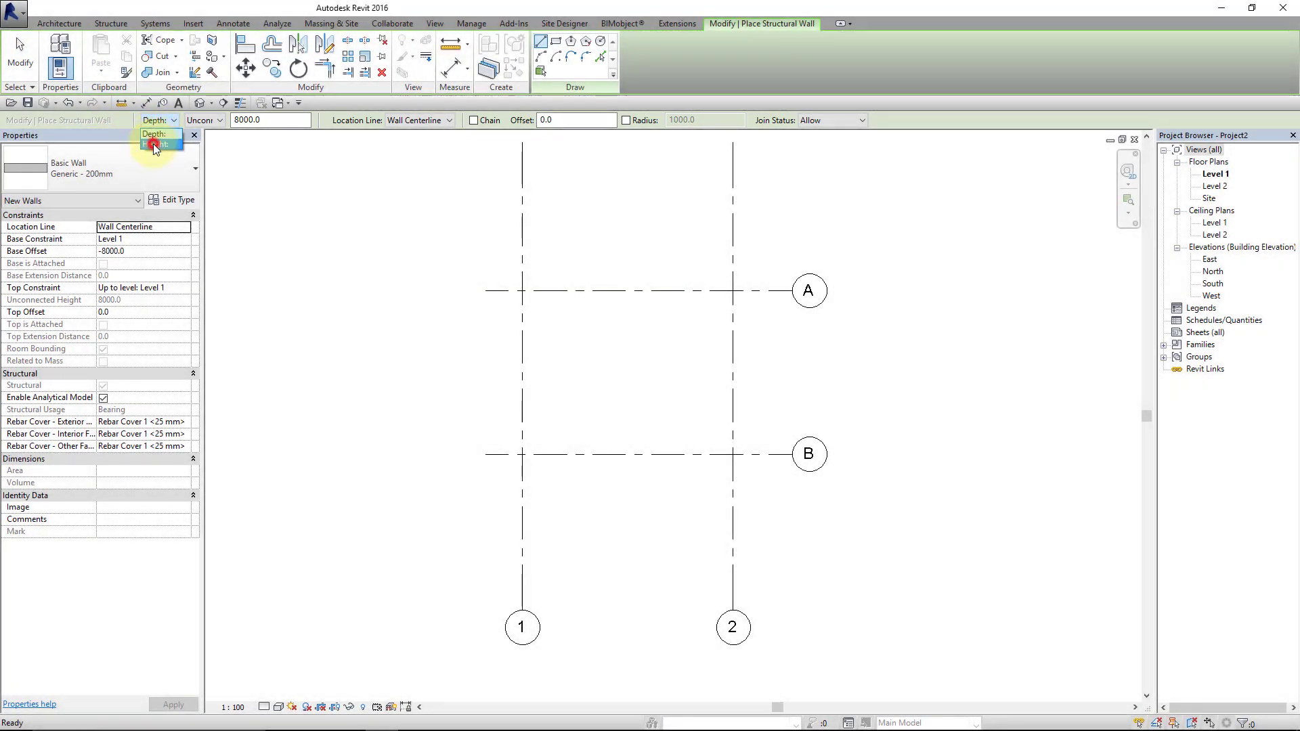
pyautogui.click(153, 144)
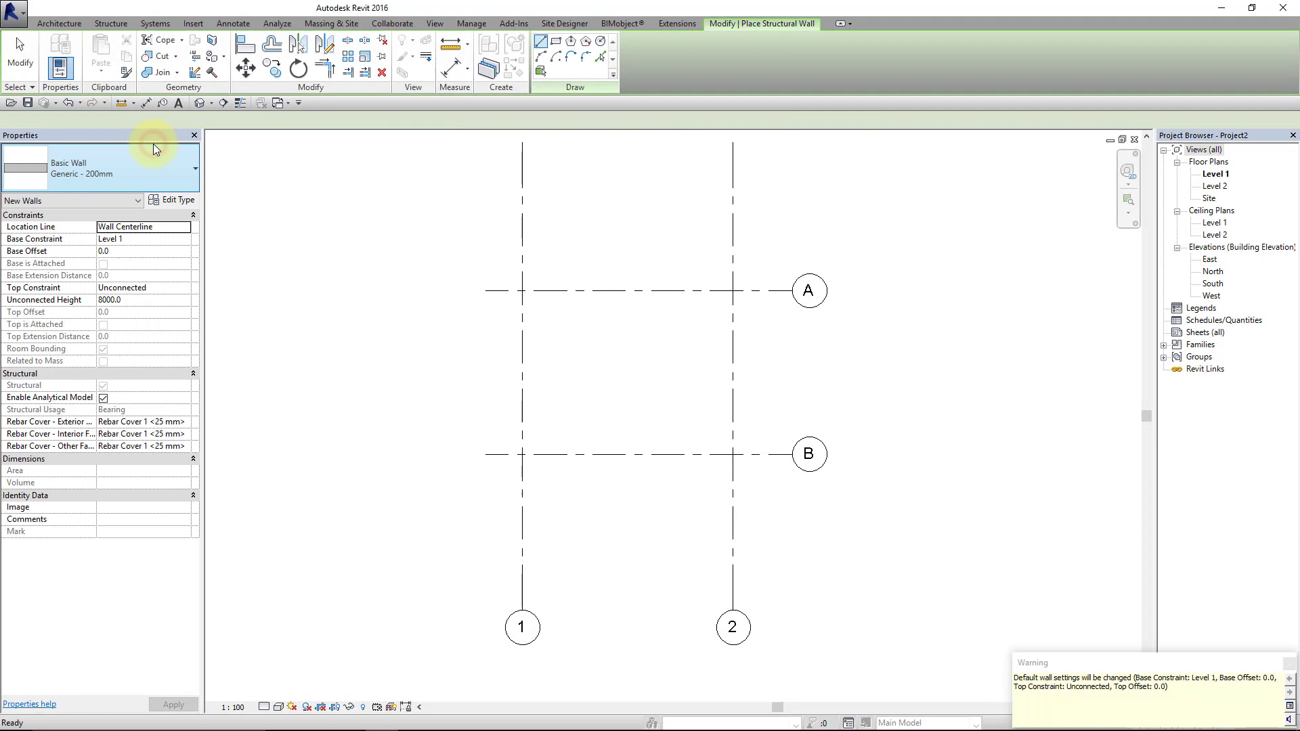
pyautogui.click(196, 124)
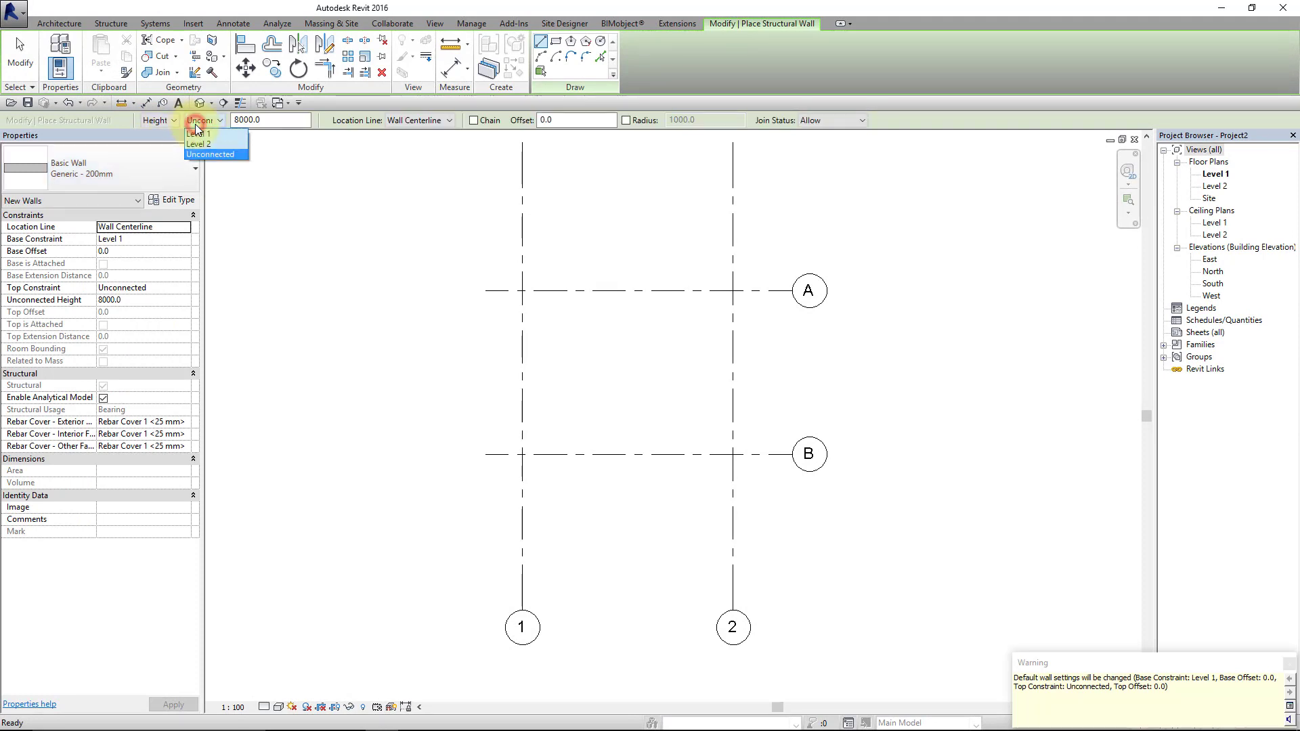
pyautogui.click(194, 143)
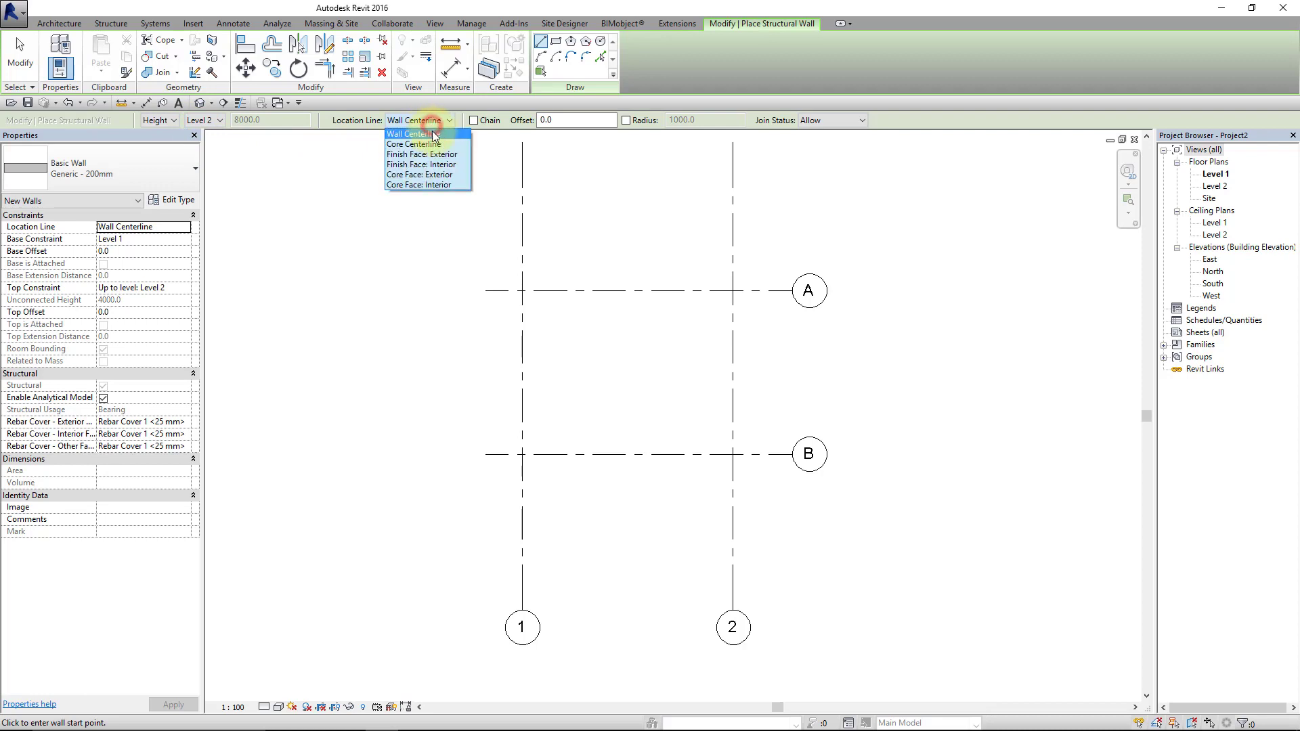
# Set the location line to Core Centerline and keep the Generic - 200mm wall type.
pyautogui.click(434, 146)
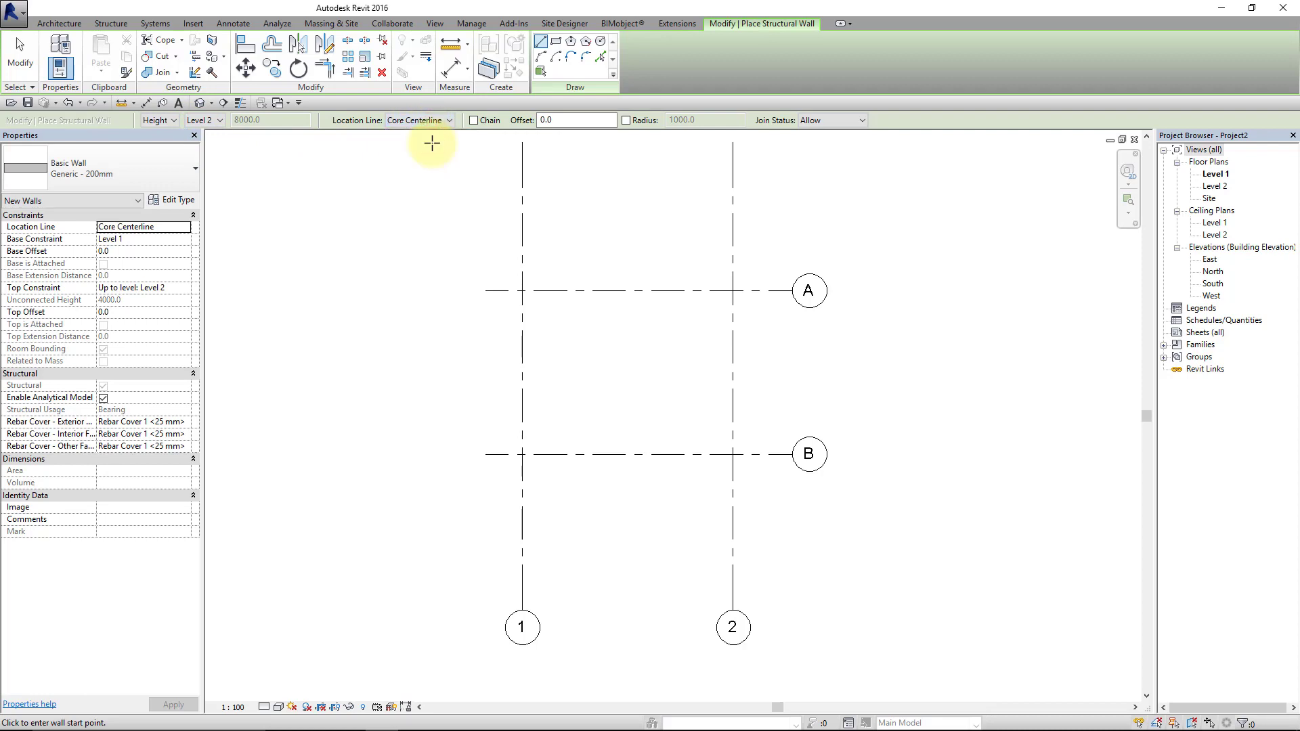
pyautogui.click(173, 162)
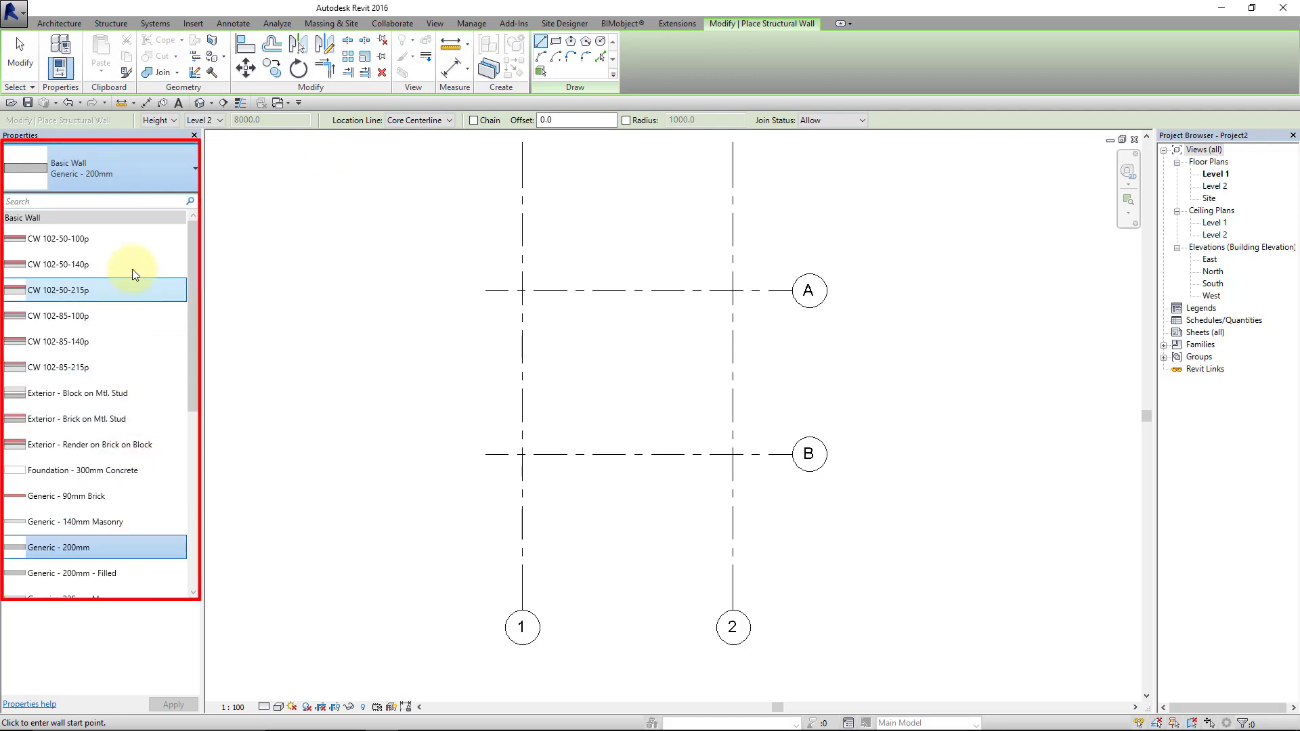
pyautogui.click(127, 544)
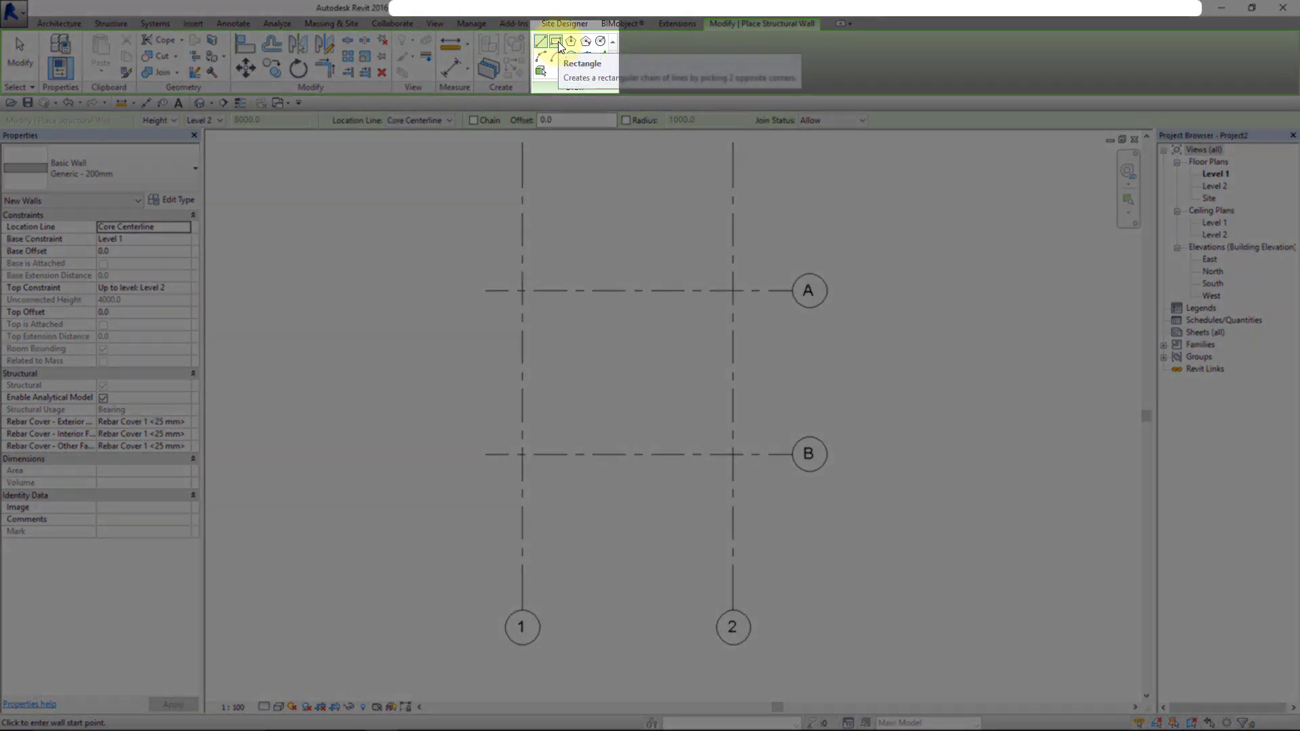
# Draw a wall rectangle from the grid A/1 intersection to the grid B/2 intersection.
pyautogui.click(557, 41)
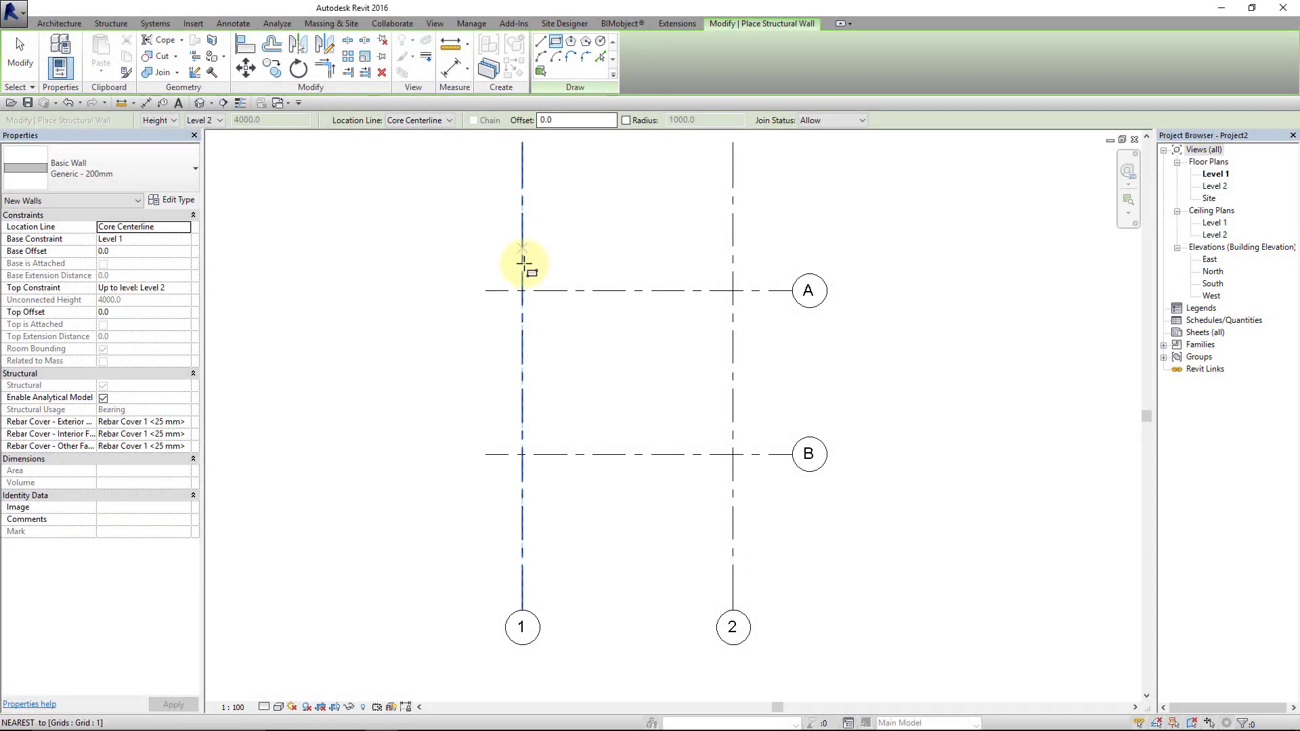
pyautogui.click(520, 292)
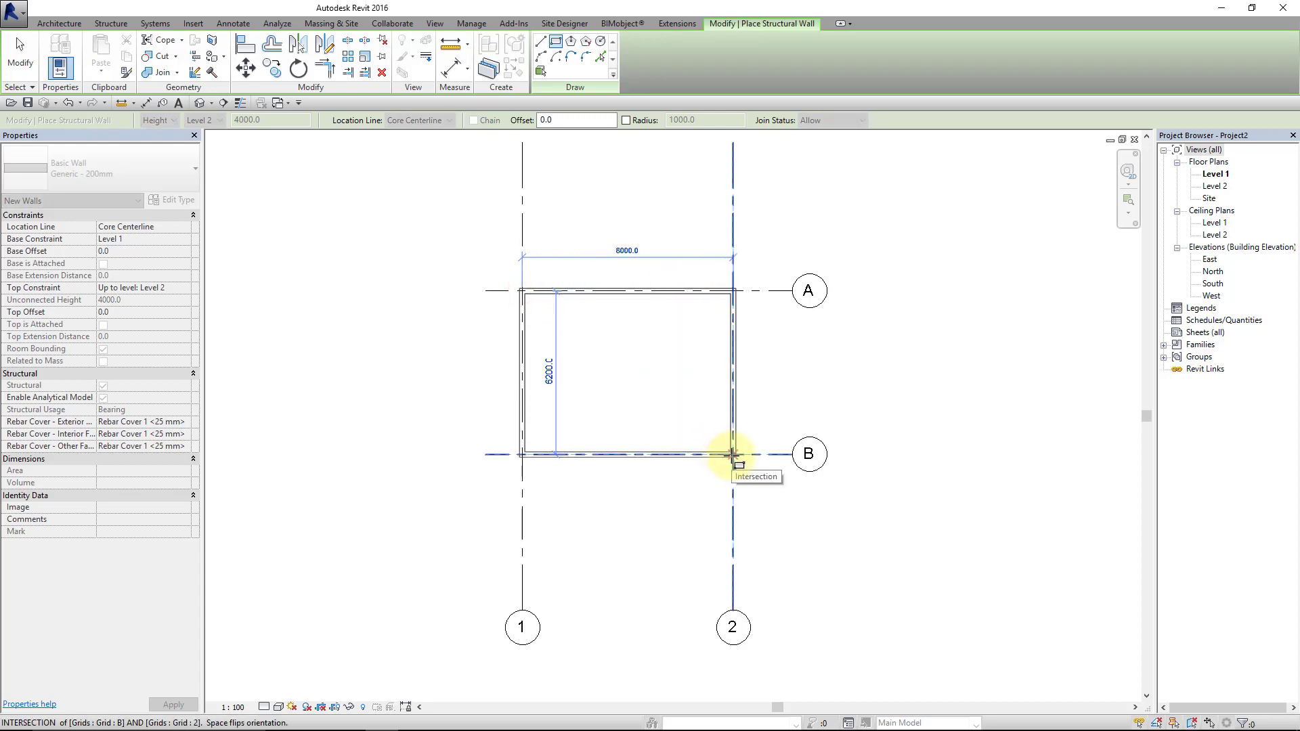
pyautogui.click(733, 454)
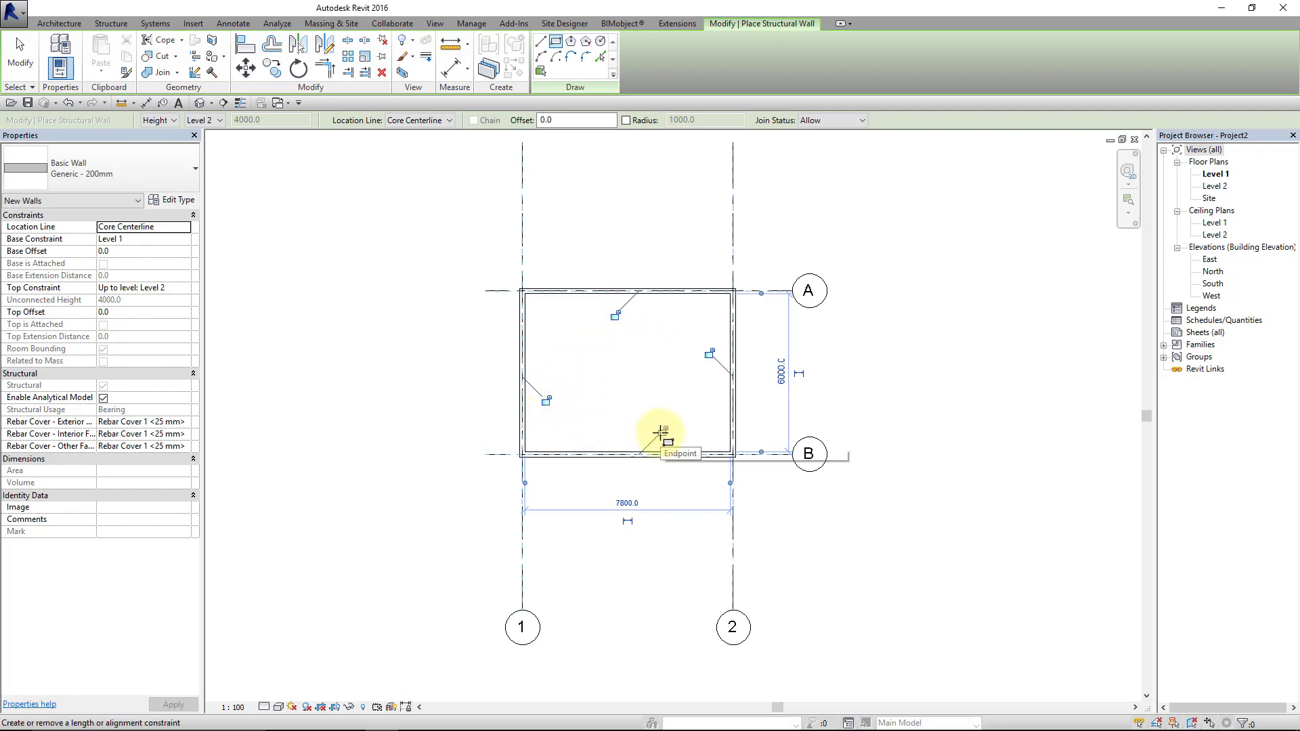
pyautogui.scroll(1, 650, 377)
pyautogui.scroll(1, 650, 377)
pyautogui.scroll(1, 650, 377)
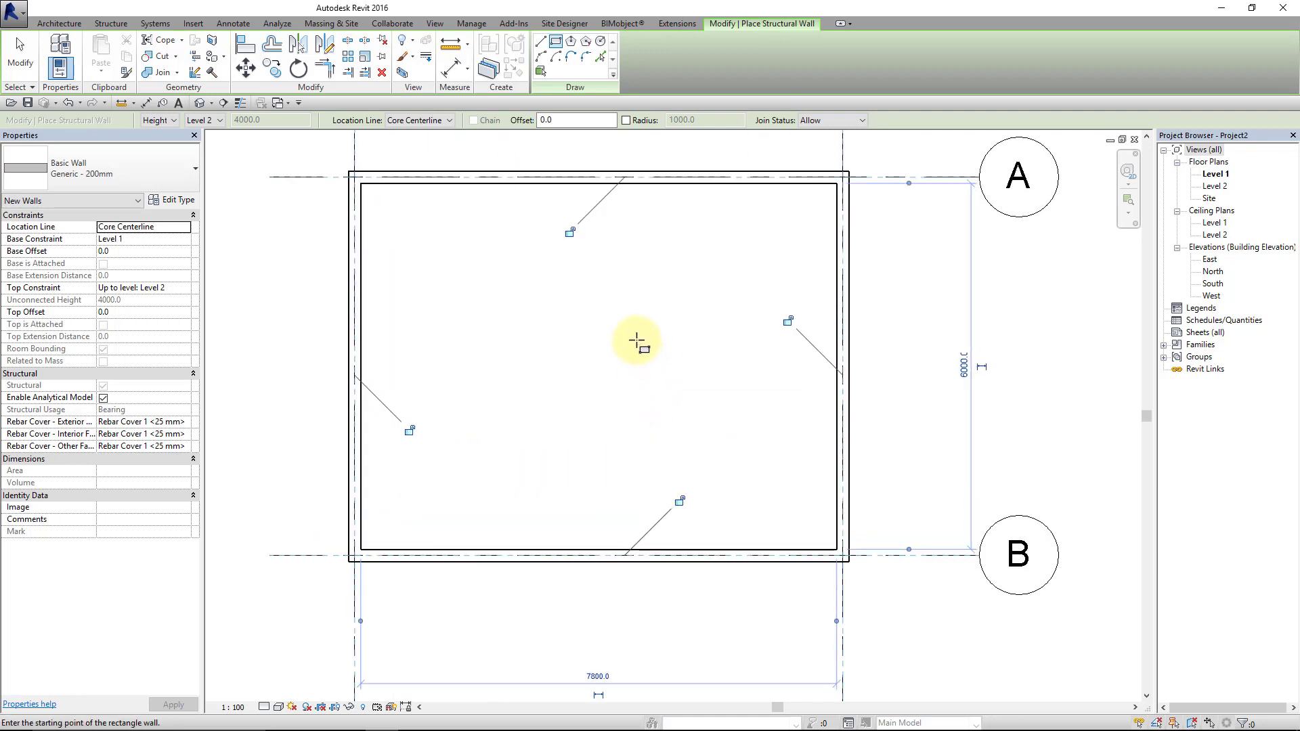
pyautogui.moveTo(637, 342); pyautogui.dragTo(652, 363, button='middle')
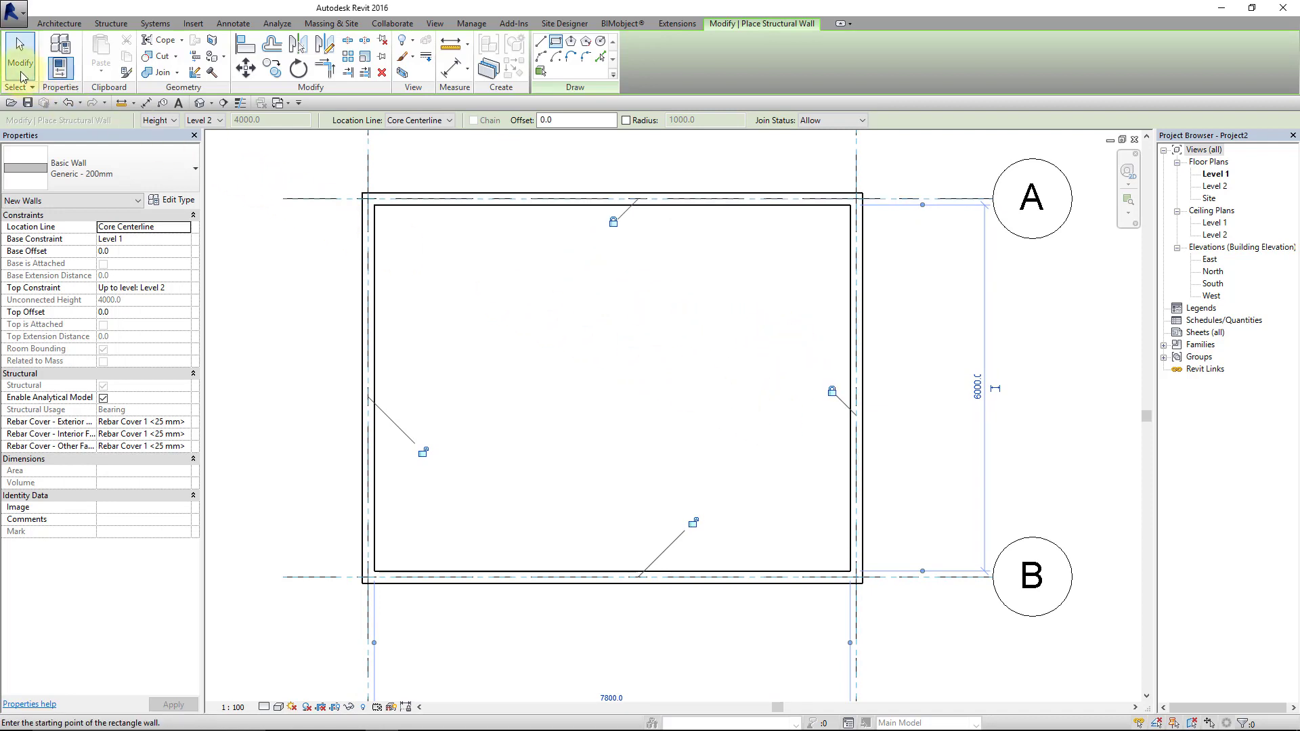
# Move grid A with its attached top wall down, then back up.
pyautogui.click(19, 50)
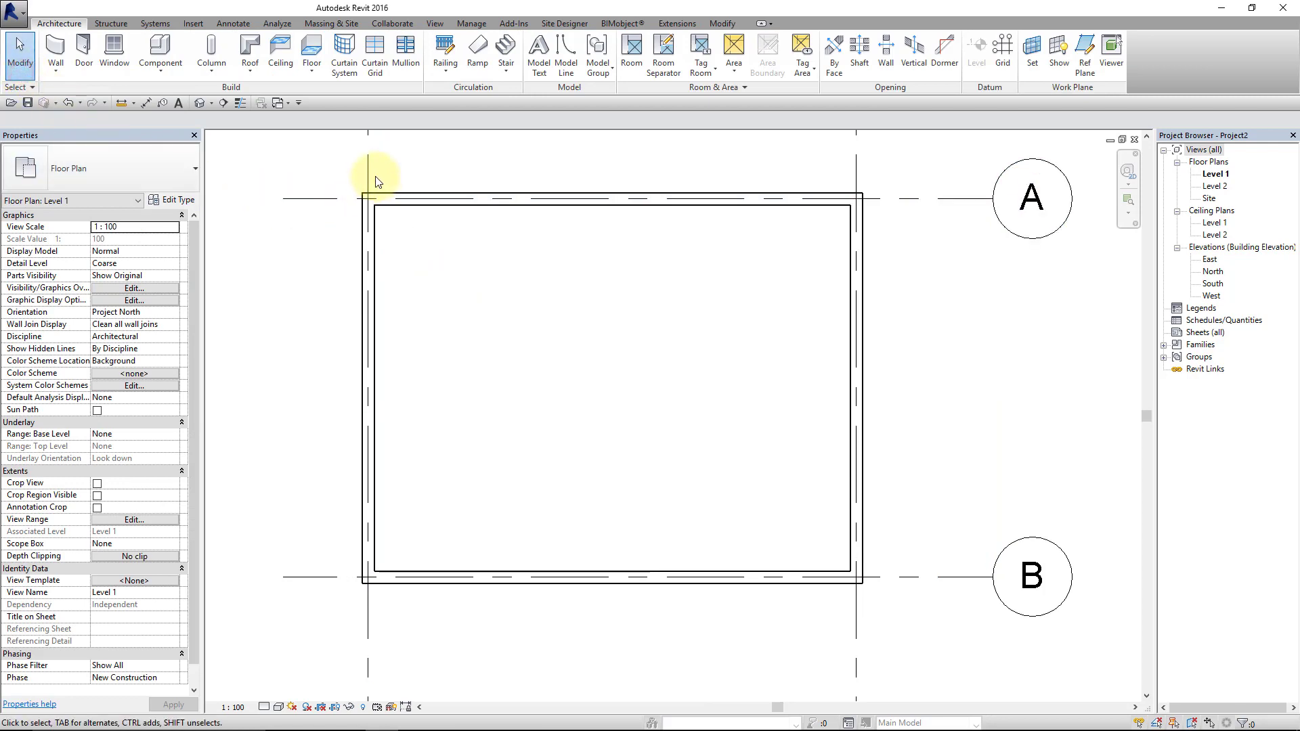
pyautogui.click(346, 197)
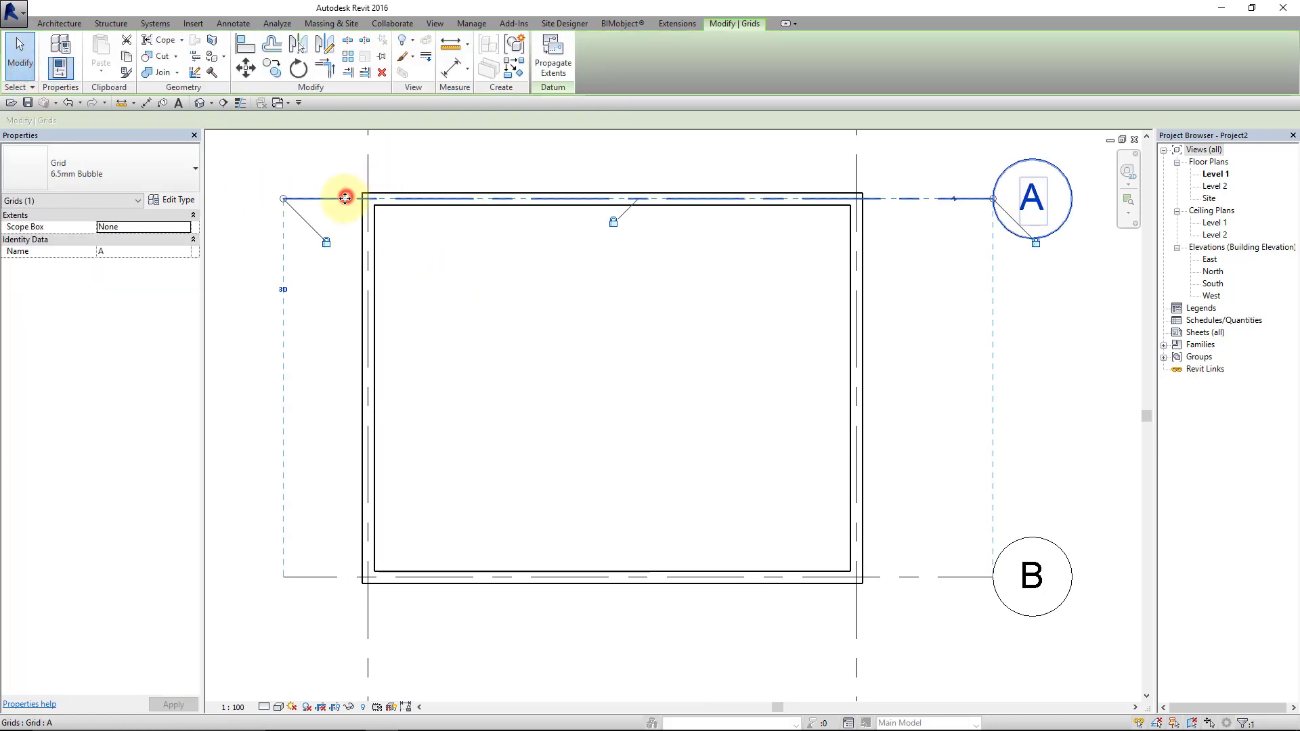
pyautogui.click(247, 74)
pyautogui.click(325, 194)
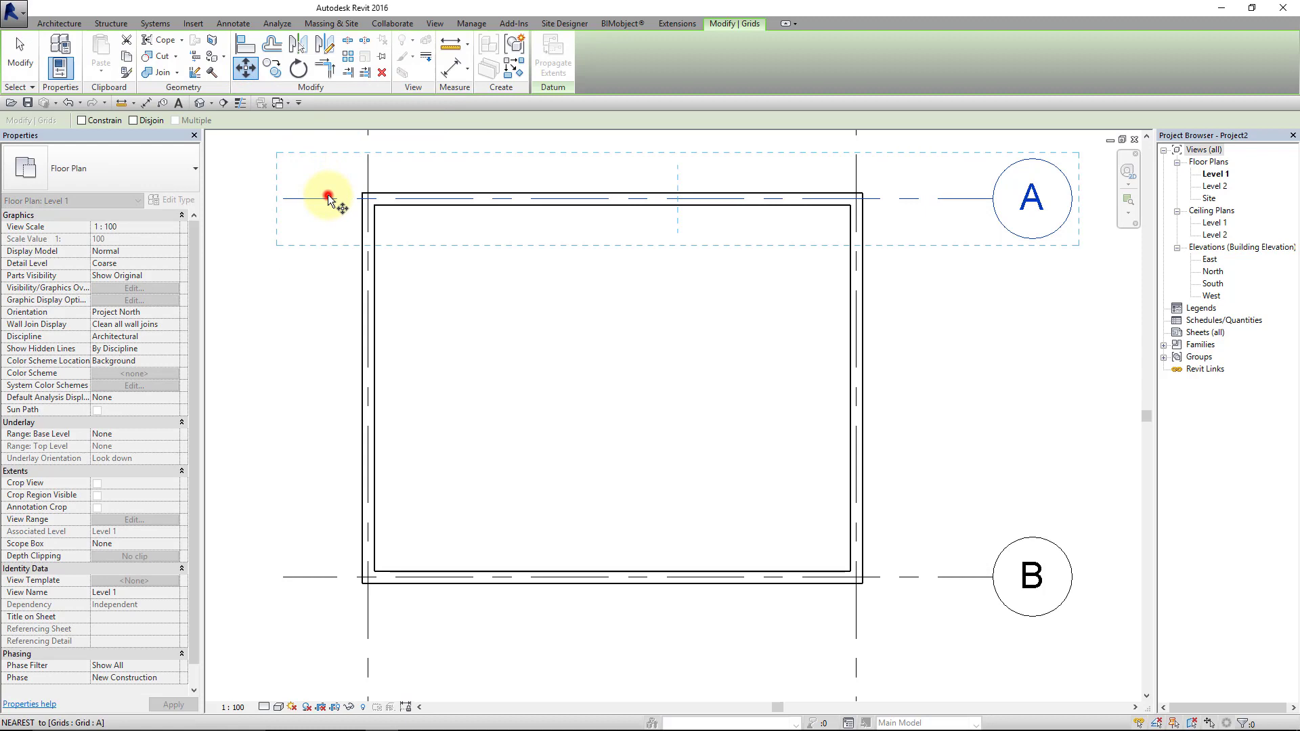
pyautogui.click(326, 252)
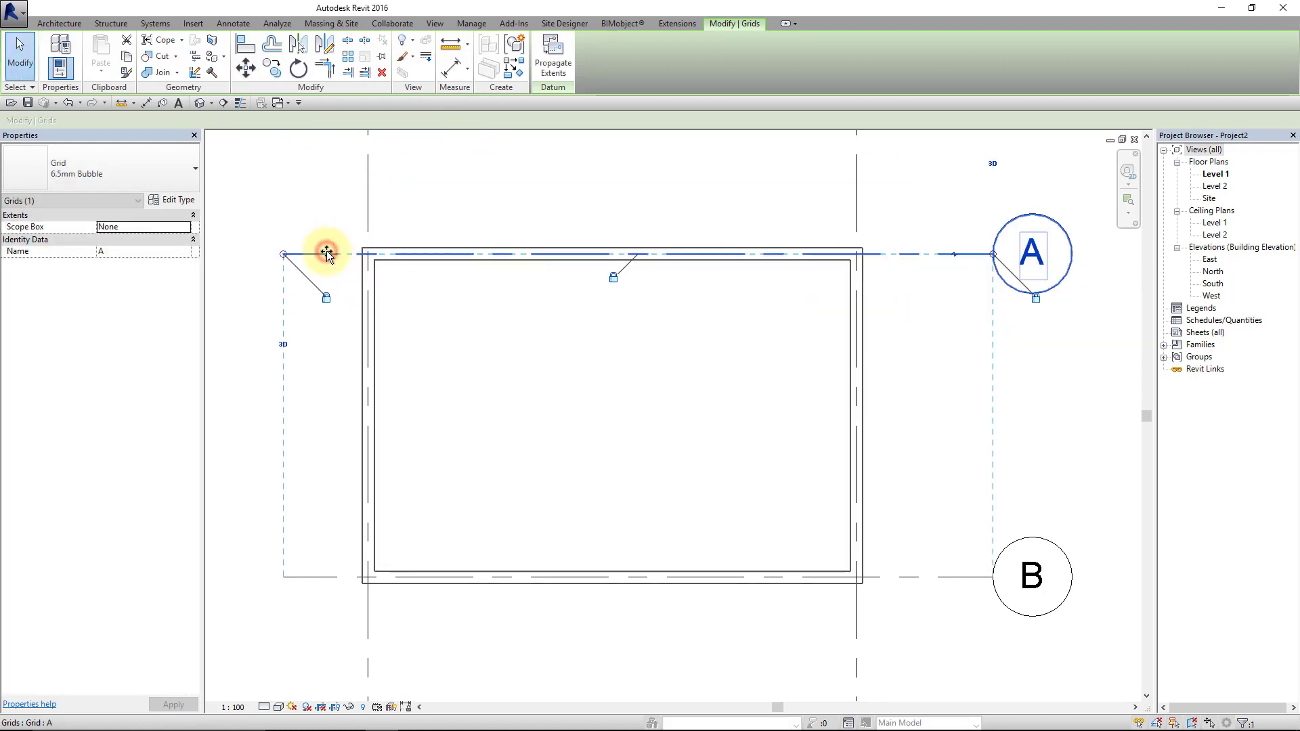
pyautogui.click(247, 67)
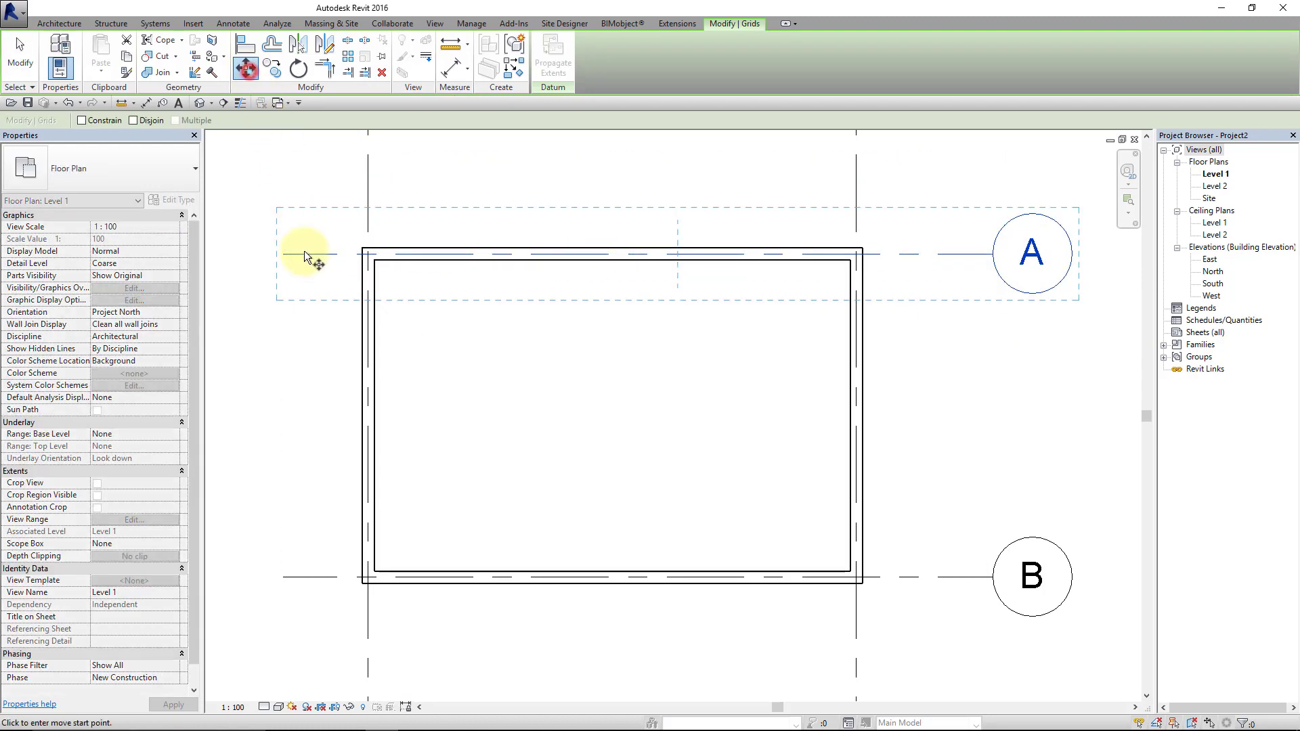
pyautogui.click(306, 376)
pyautogui.click(308, 333)
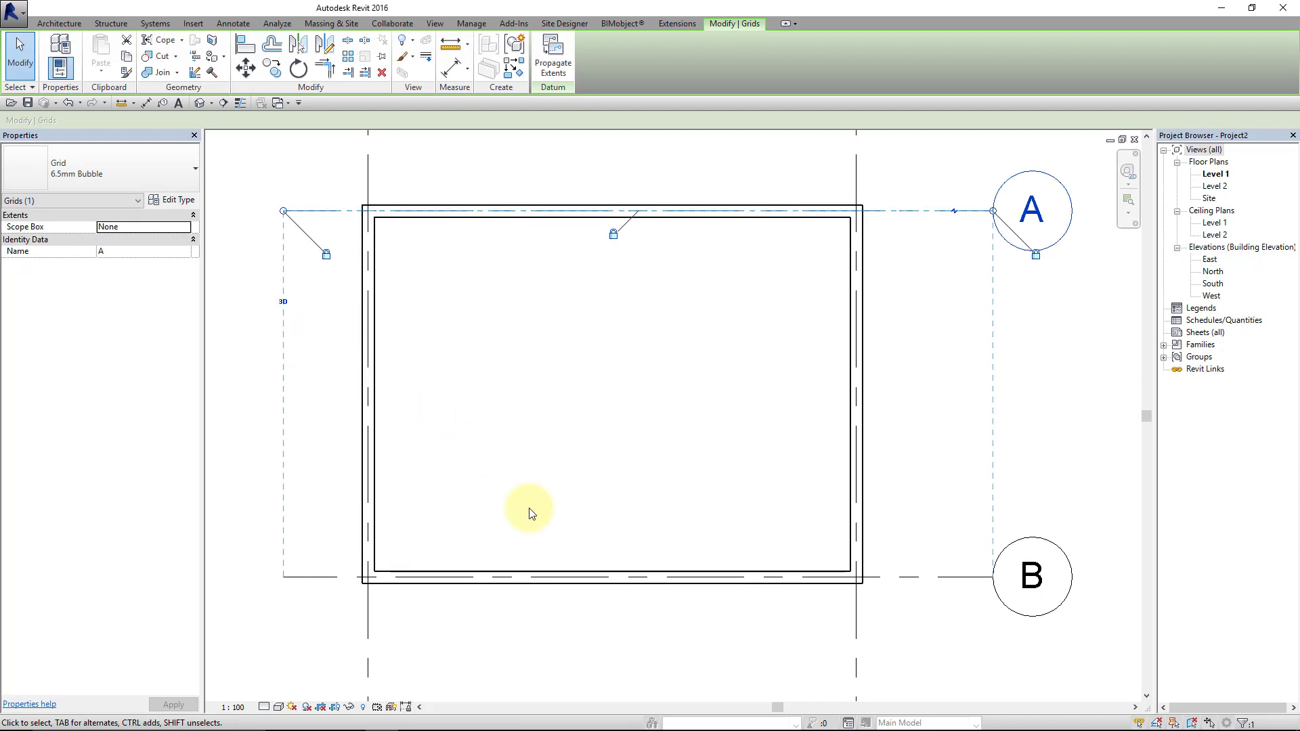
# Move grid 2 with the right wall left, then back right.
pyautogui.click(855, 616)
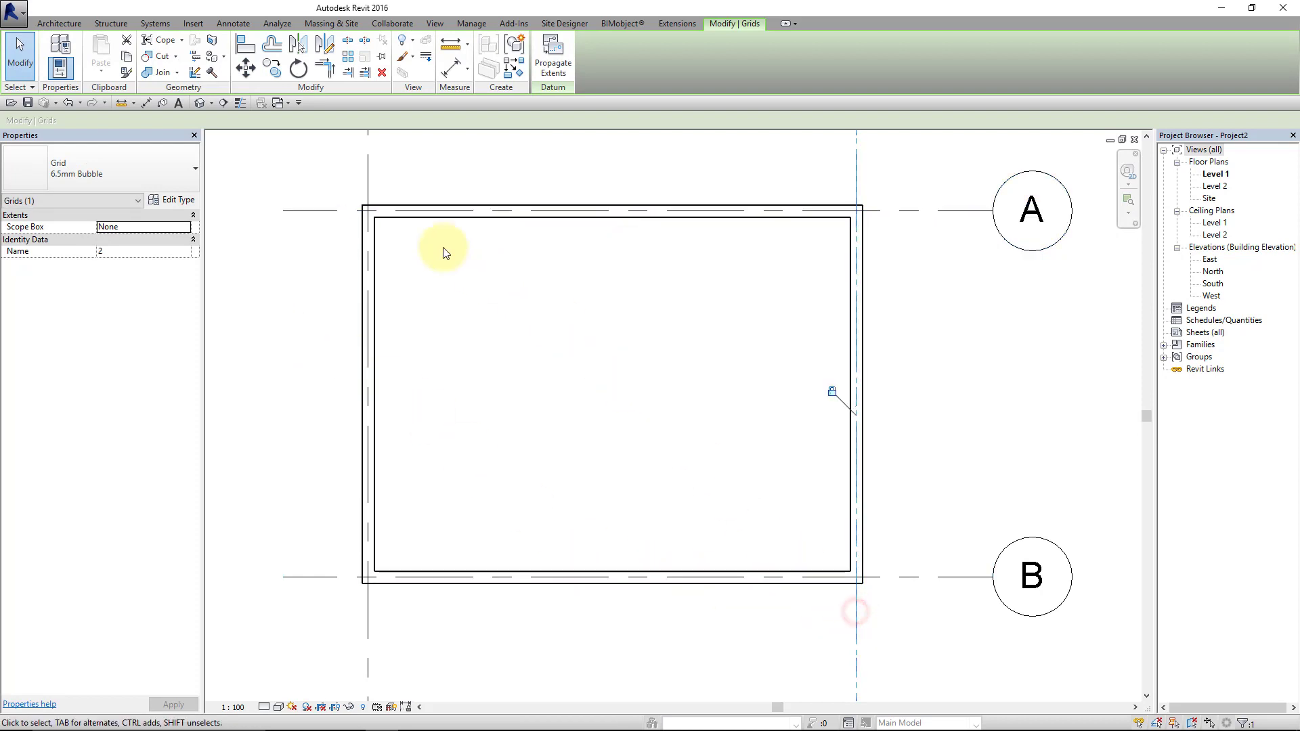
pyautogui.click(246, 72)
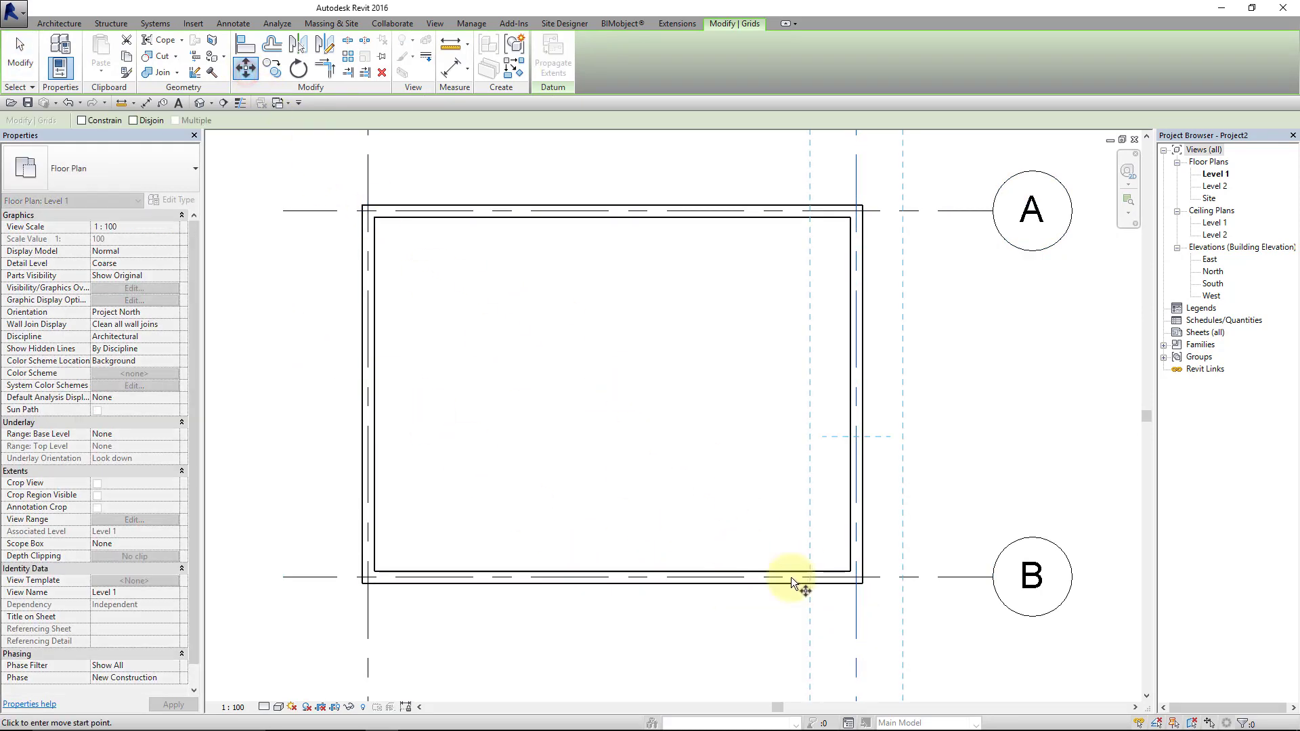
pyautogui.click(963, 645)
pyautogui.click(901, 645)
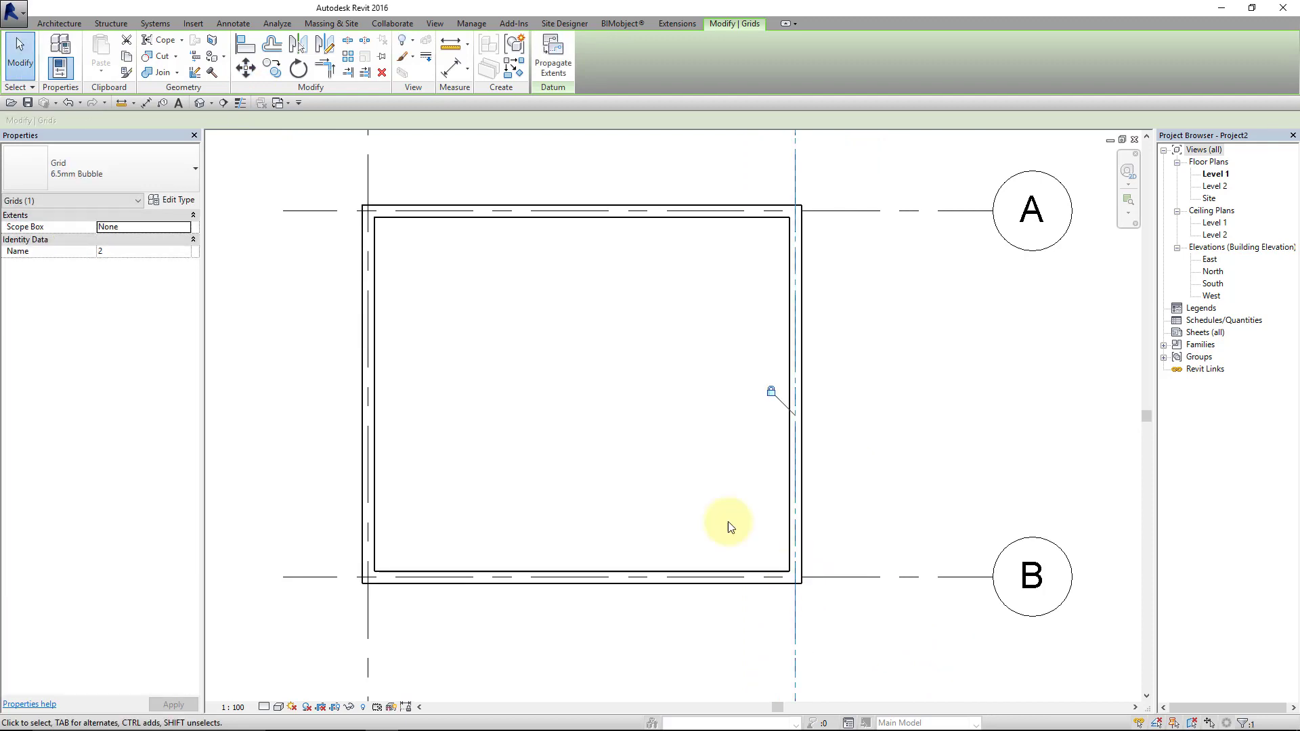
pyautogui.click(246, 72)
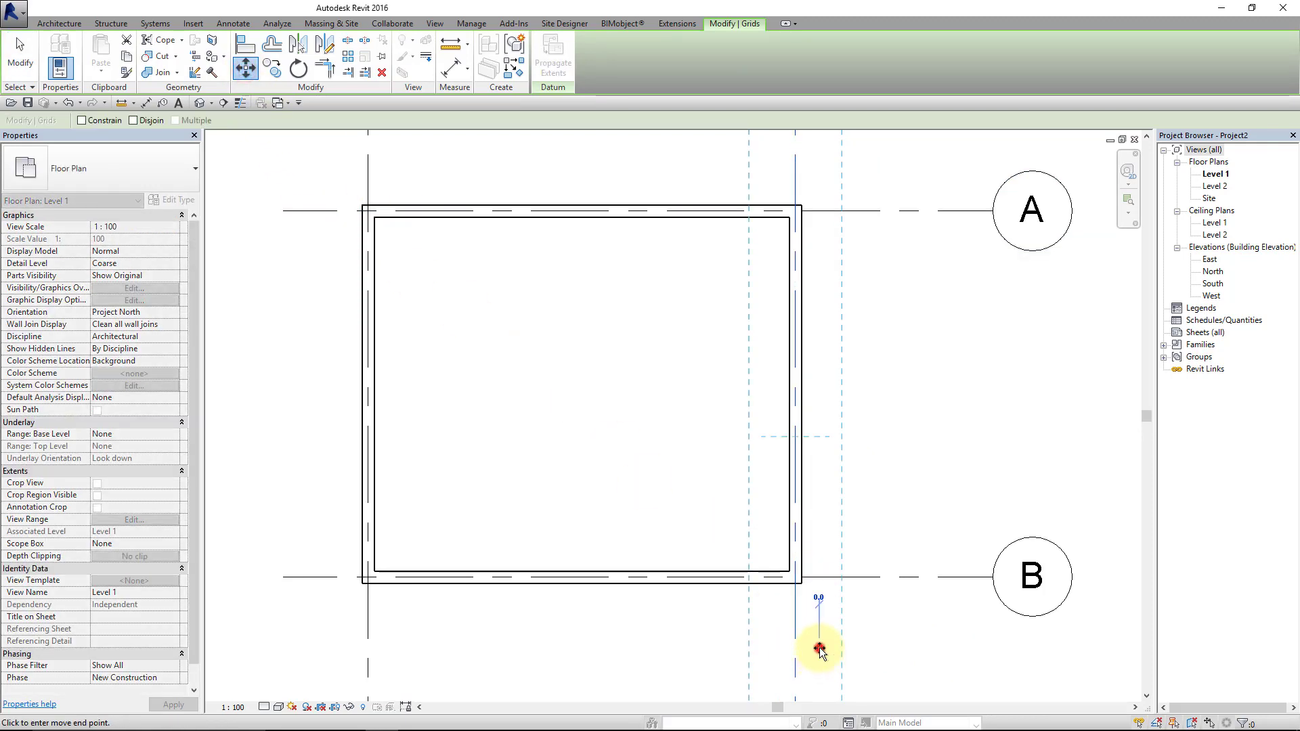
pyautogui.click(820, 647)
pyautogui.click(898, 655)
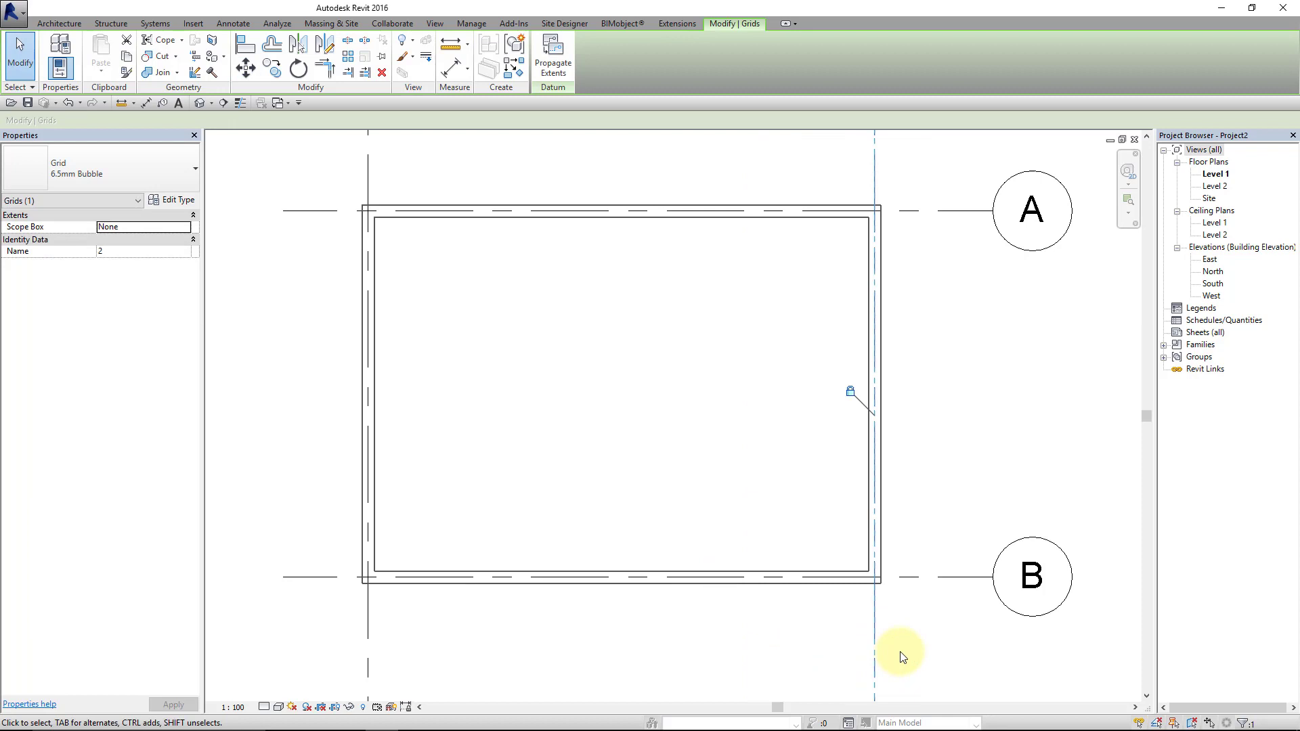
pyautogui.click(909, 639)
# Move grid B upward, then undo the move to restore it.
pyautogui.click(912, 577)
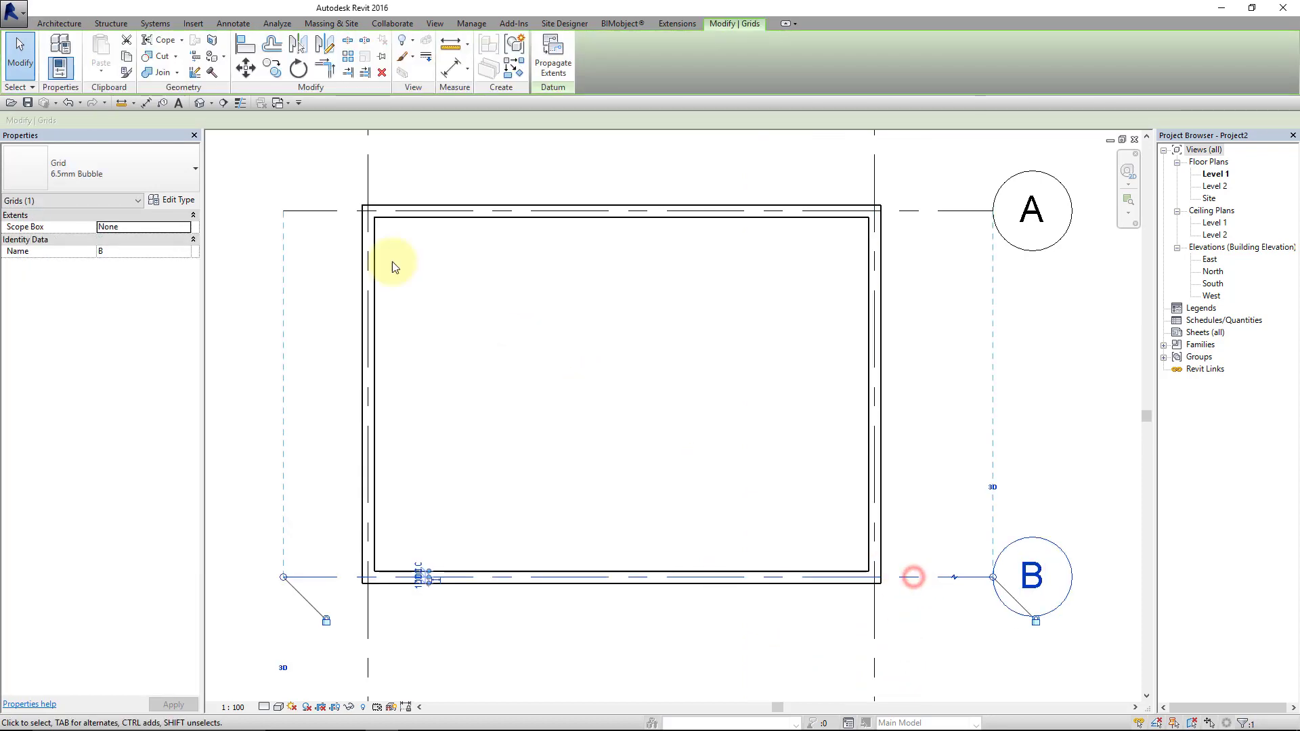
pyautogui.click(242, 73)
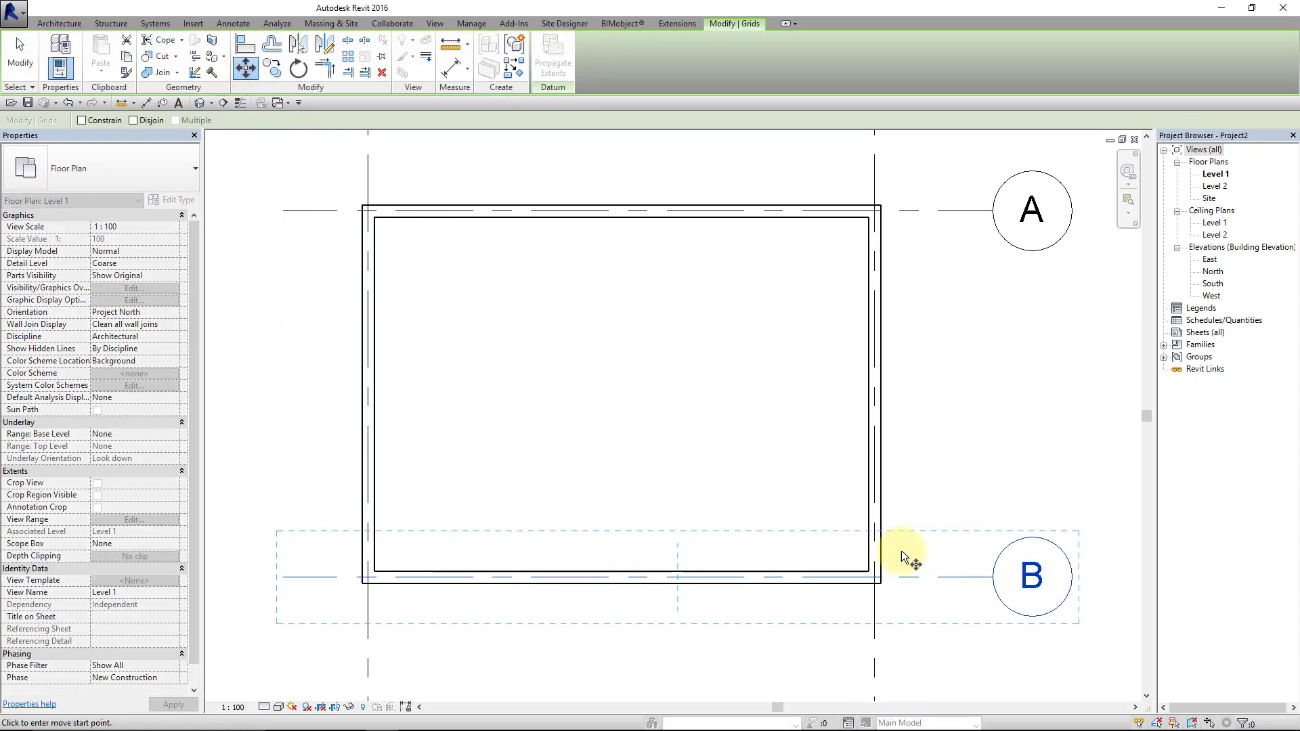
pyautogui.click(917, 573)
pyautogui.click(917, 502)
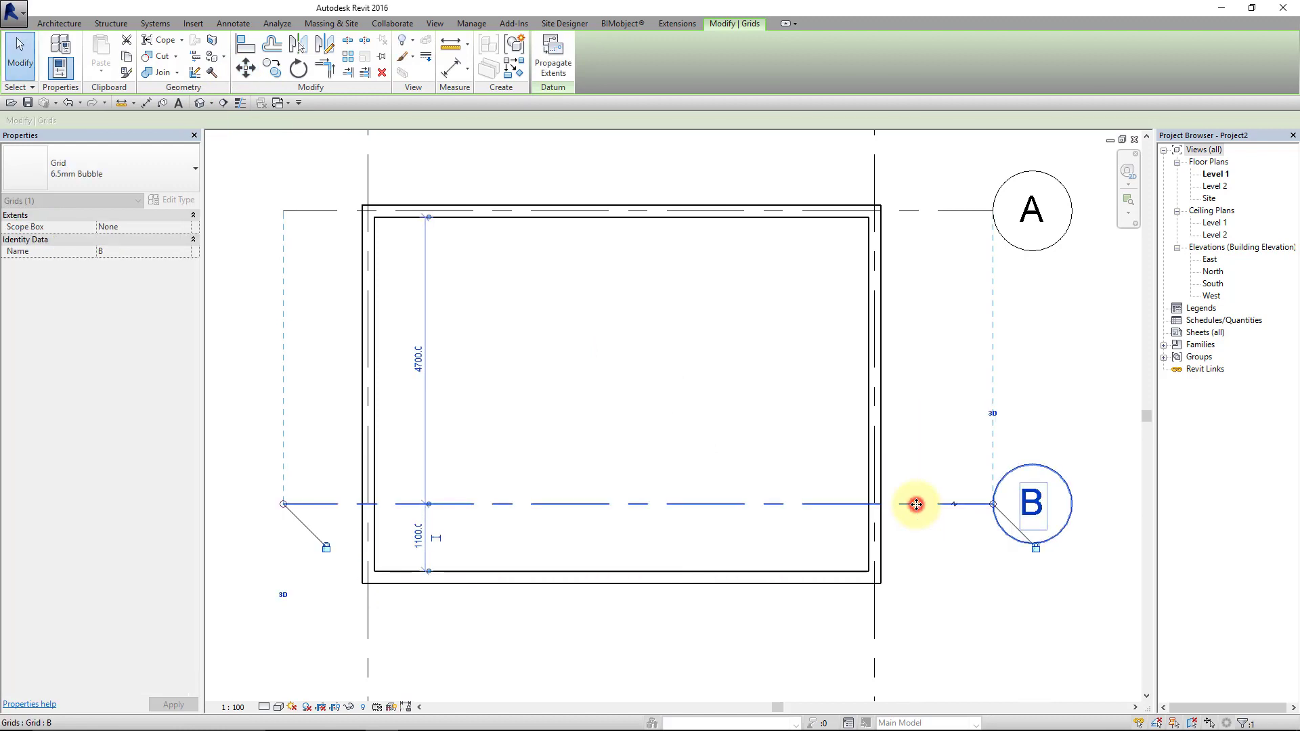
pyautogui.click(71, 102)
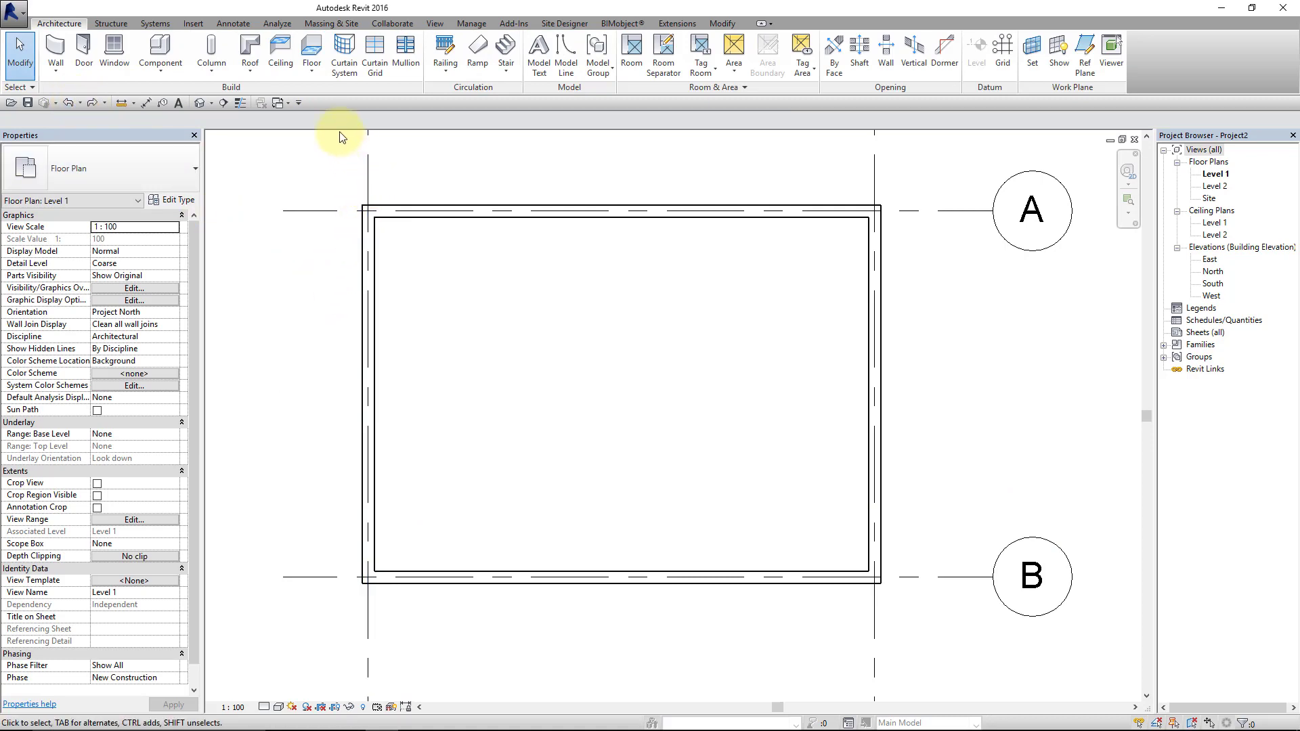
# Align the left wall's core centre to grid 1 using Align and lock the alignment.
pyautogui.click(719, 26)
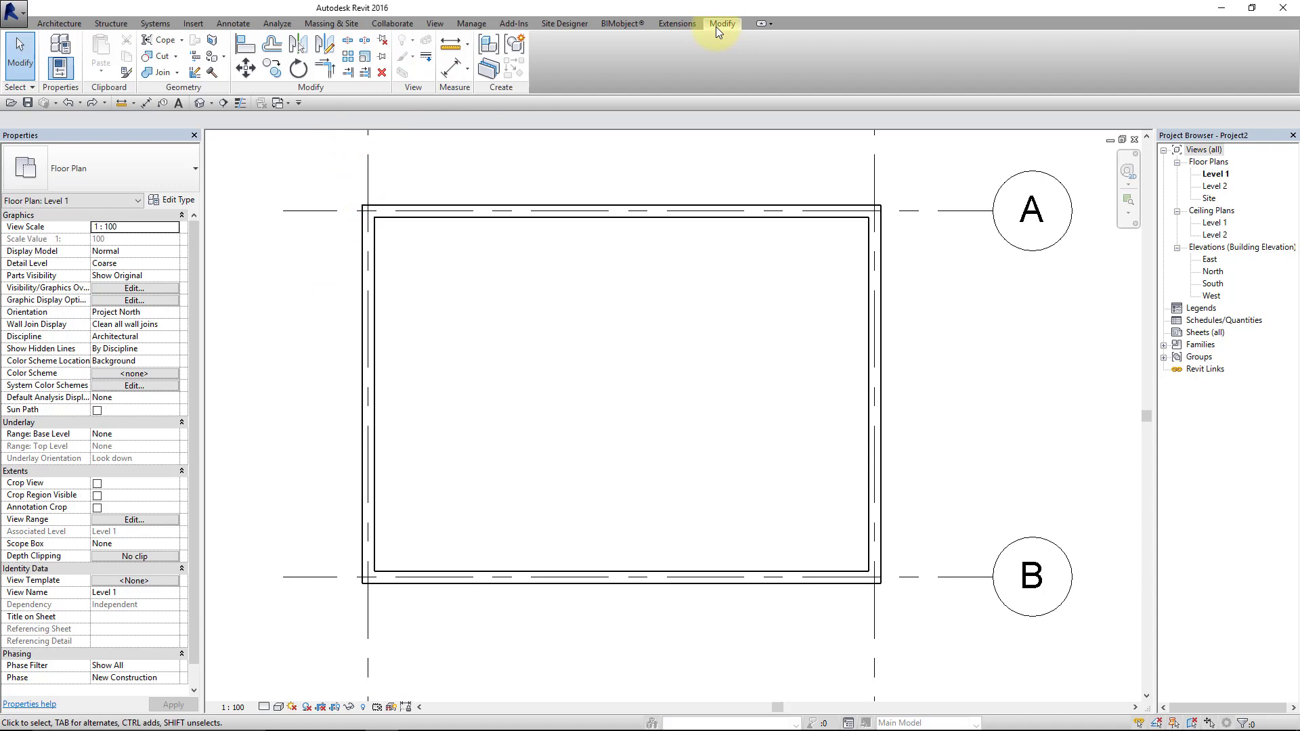
pyautogui.click(255, 47)
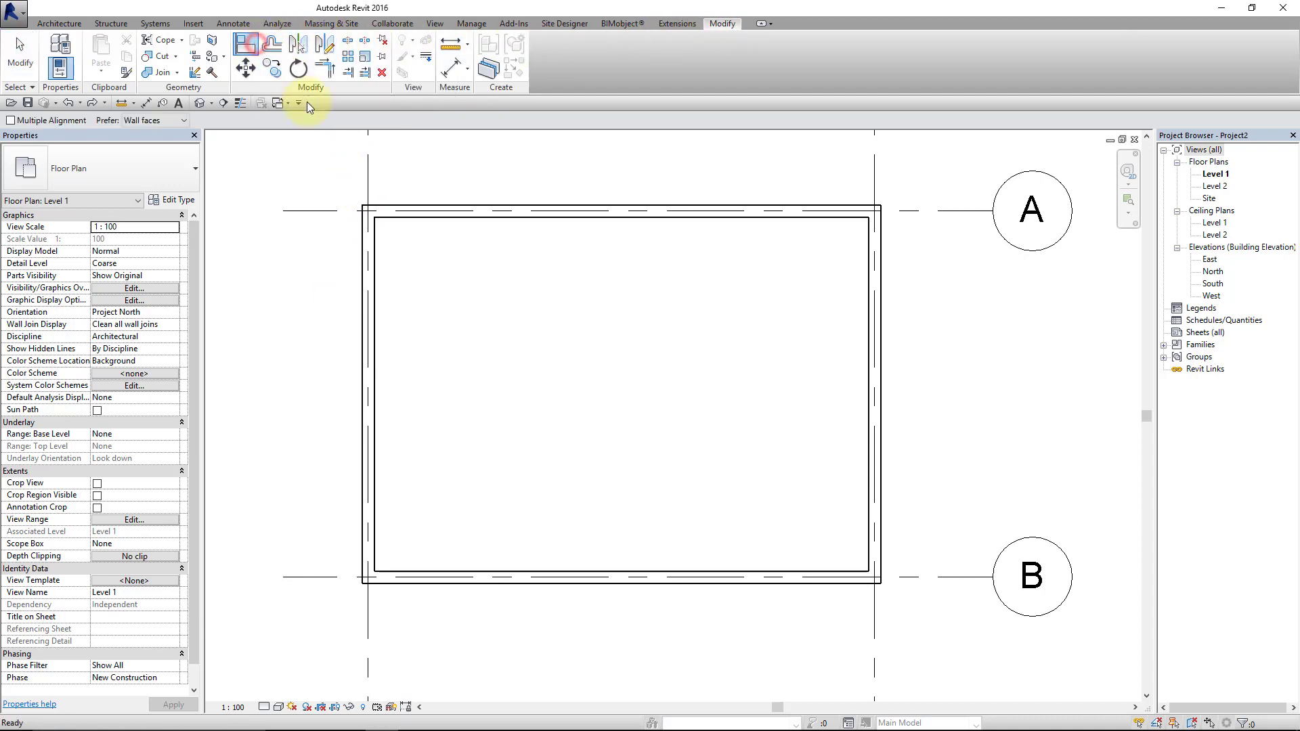
pyautogui.scroll(2, 369, 174)
pyautogui.scroll(3, 369, 174)
pyautogui.moveTo(334, 237); pyautogui.dragTo(444, 226, button='middle')
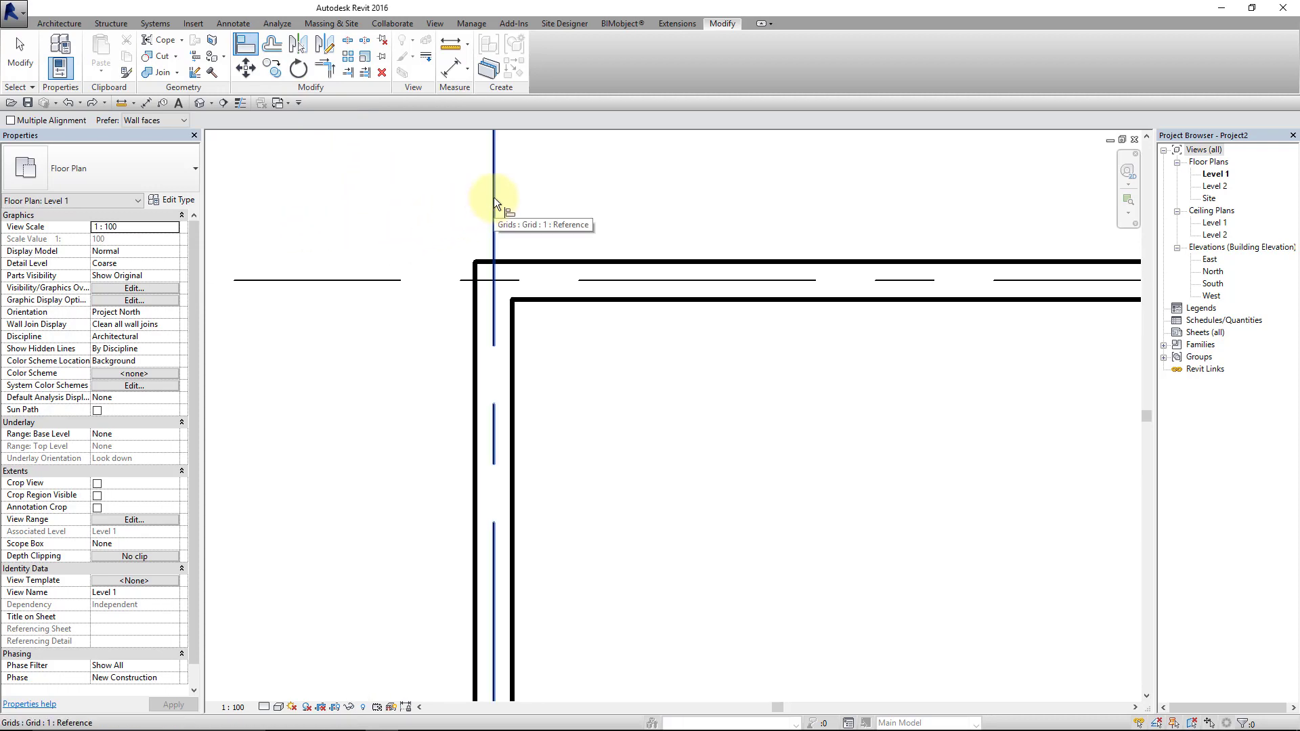
pyautogui.click(182, 120)
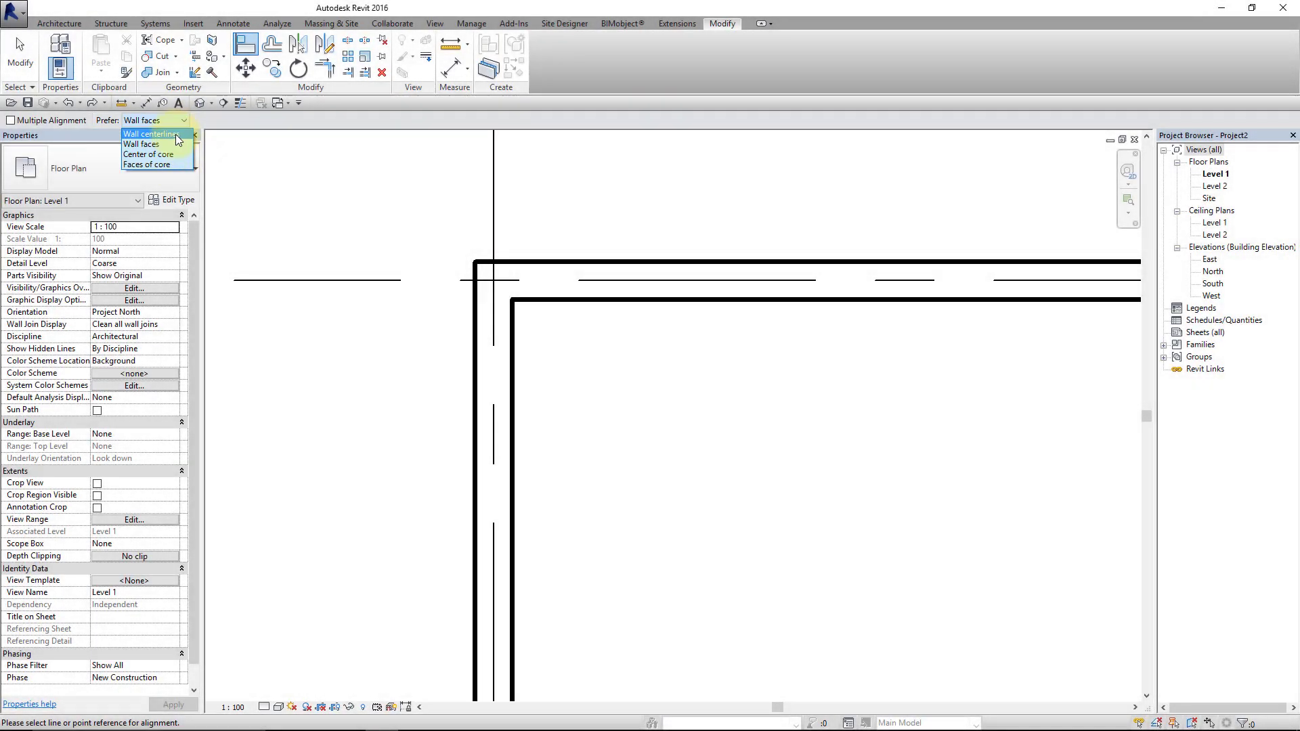
pyautogui.click(173, 154)
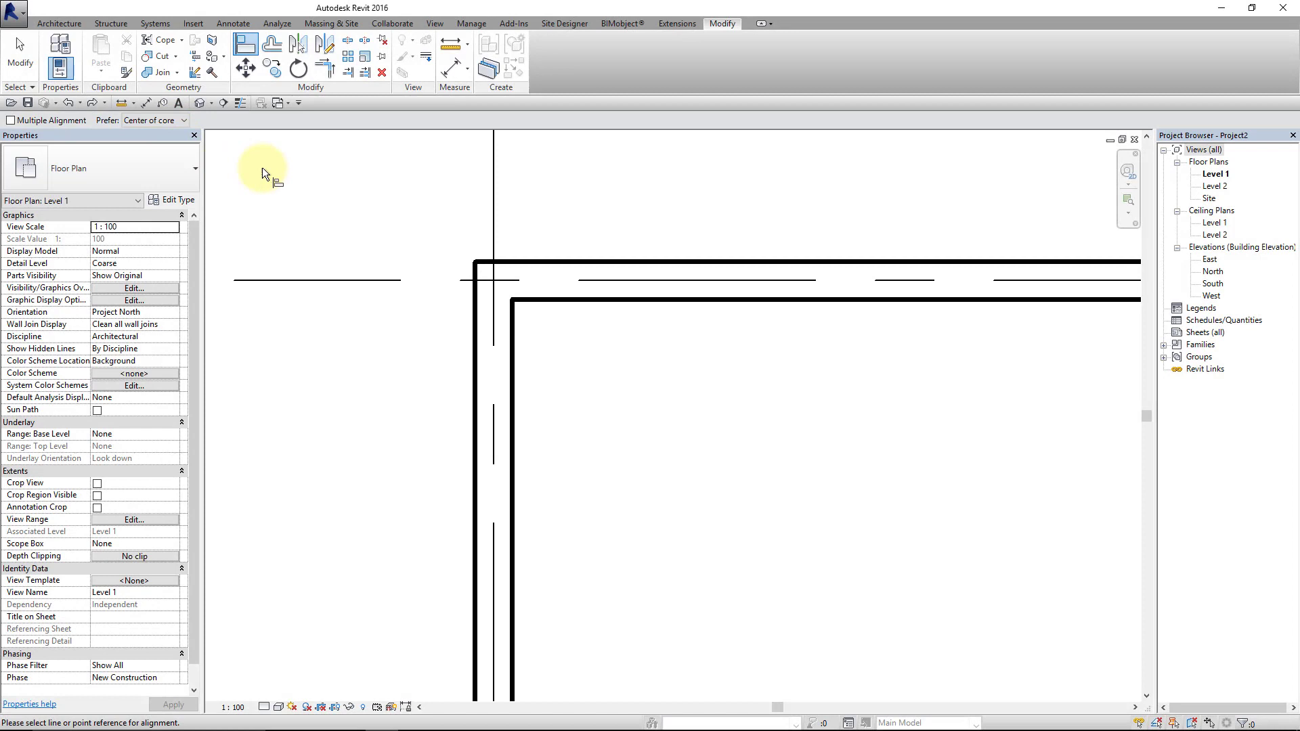
pyautogui.click(488, 207)
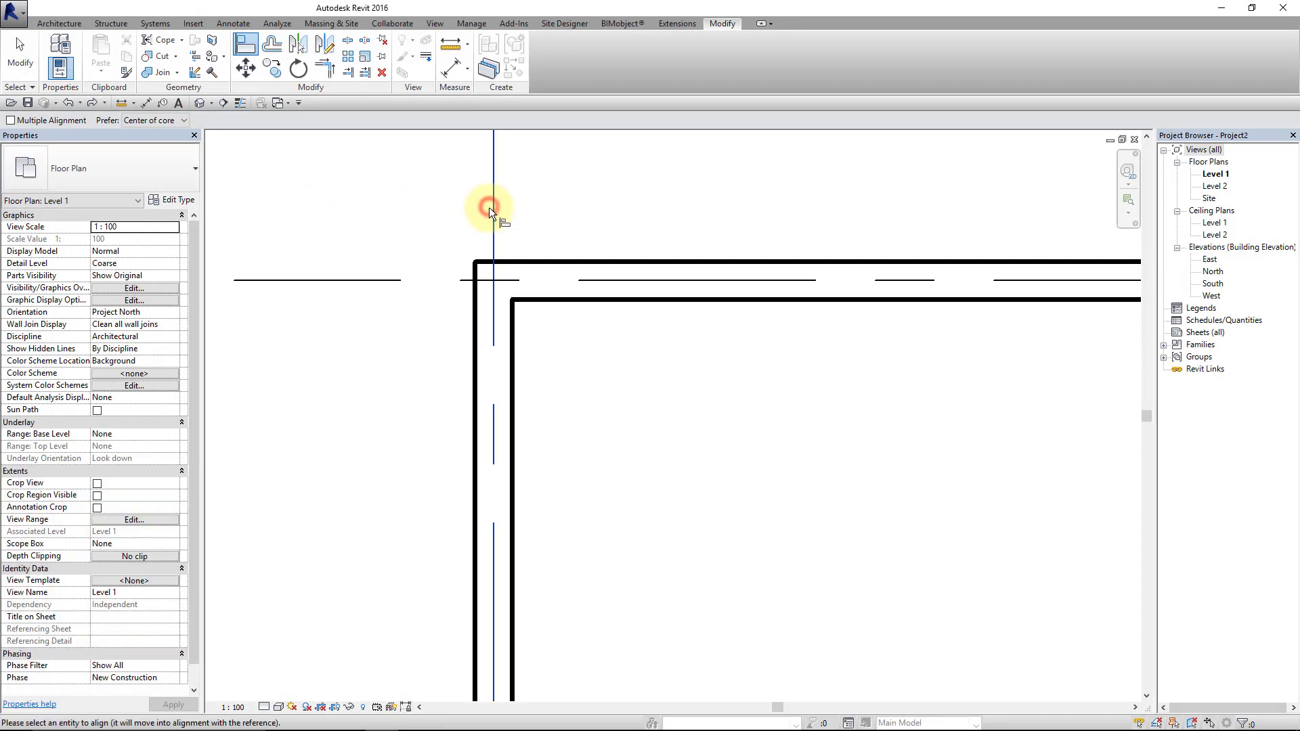
pyautogui.click(491, 330)
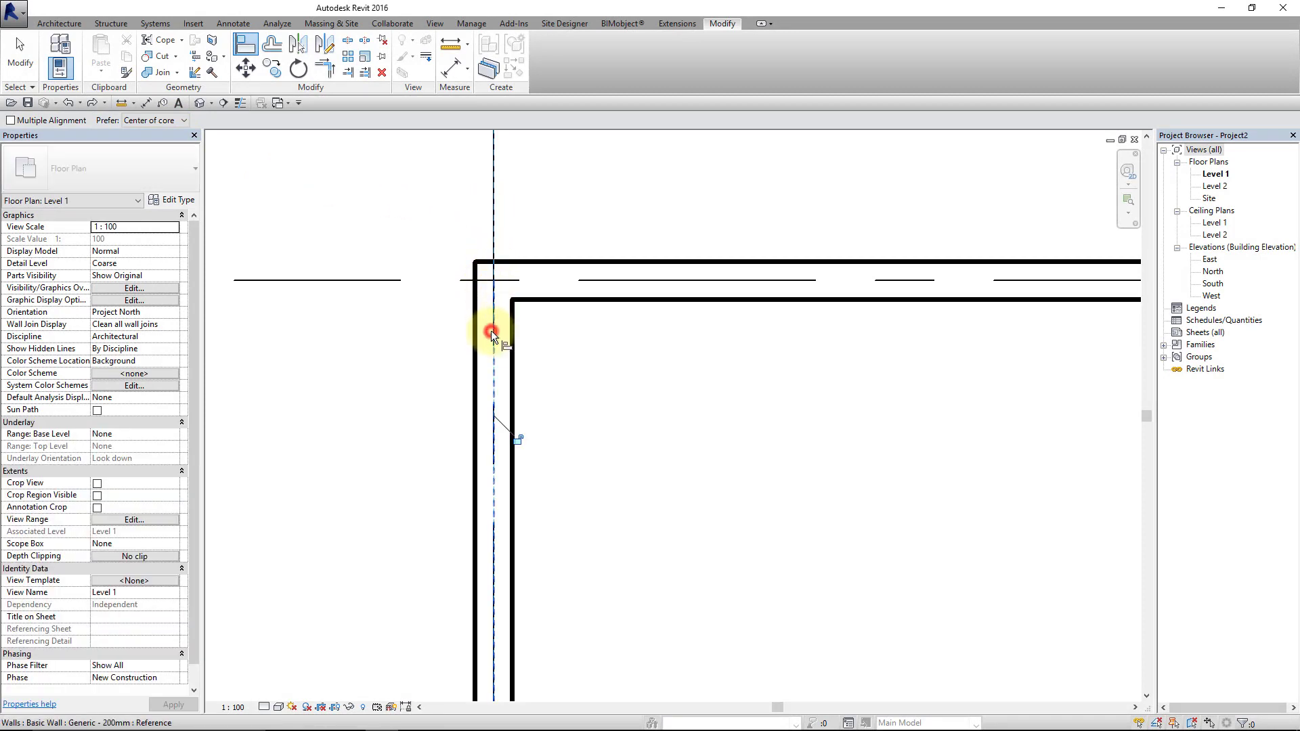
pyautogui.click(518, 438)
pyautogui.scroll(-3, 634, 484)
pyautogui.scroll(-3, 596, 319)
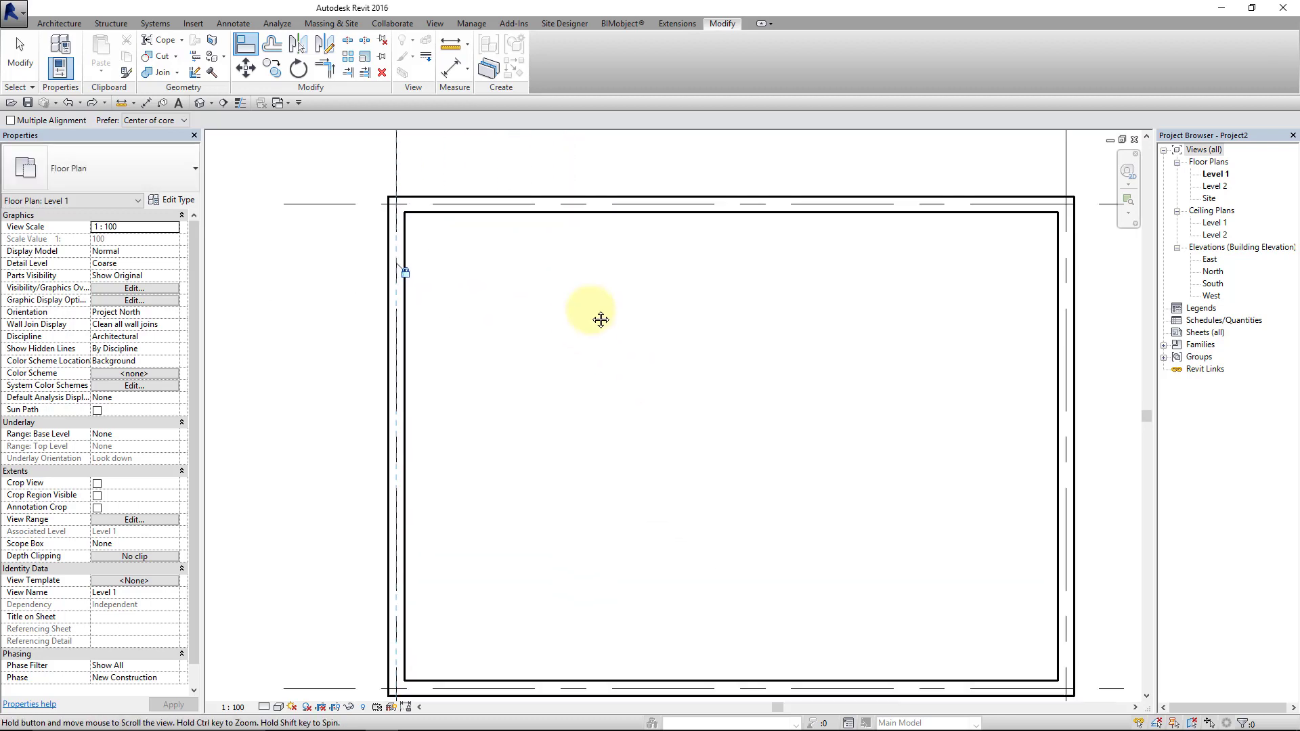
pyautogui.scroll(2, 497, 203)
pyautogui.scroll(2, 950, 539)
pyautogui.scroll(1, 944, 523)
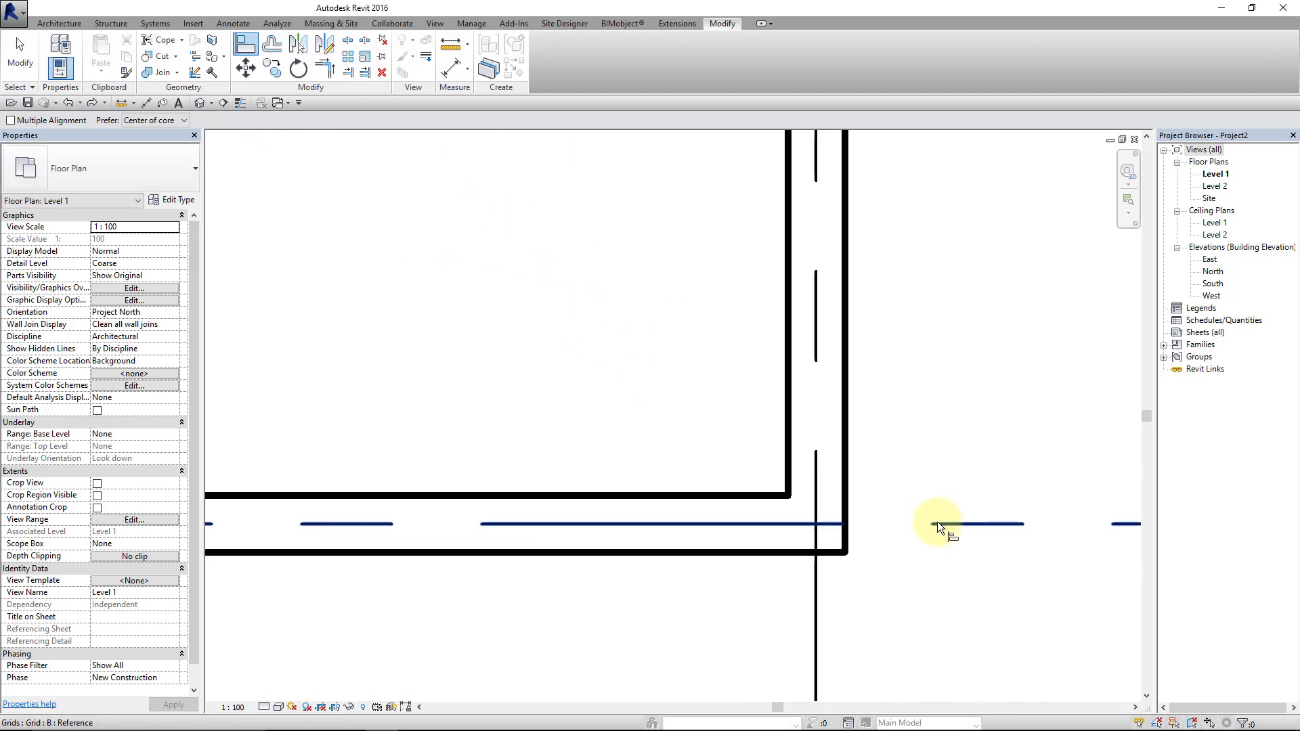
pyautogui.scroll(1, 937, 521)
# Align the bottom wall's core centre to grid B and lock the alignment.
pyautogui.click(932, 485)
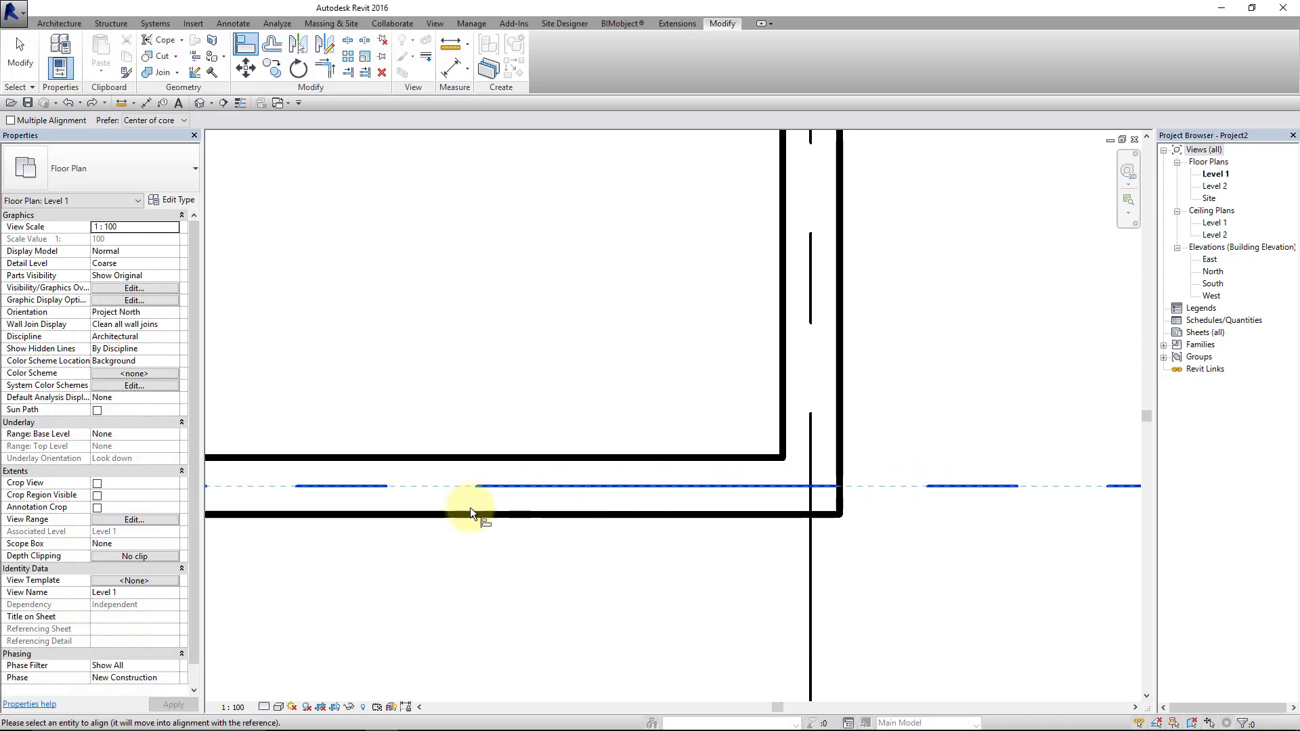
pyautogui.click(466, 485)
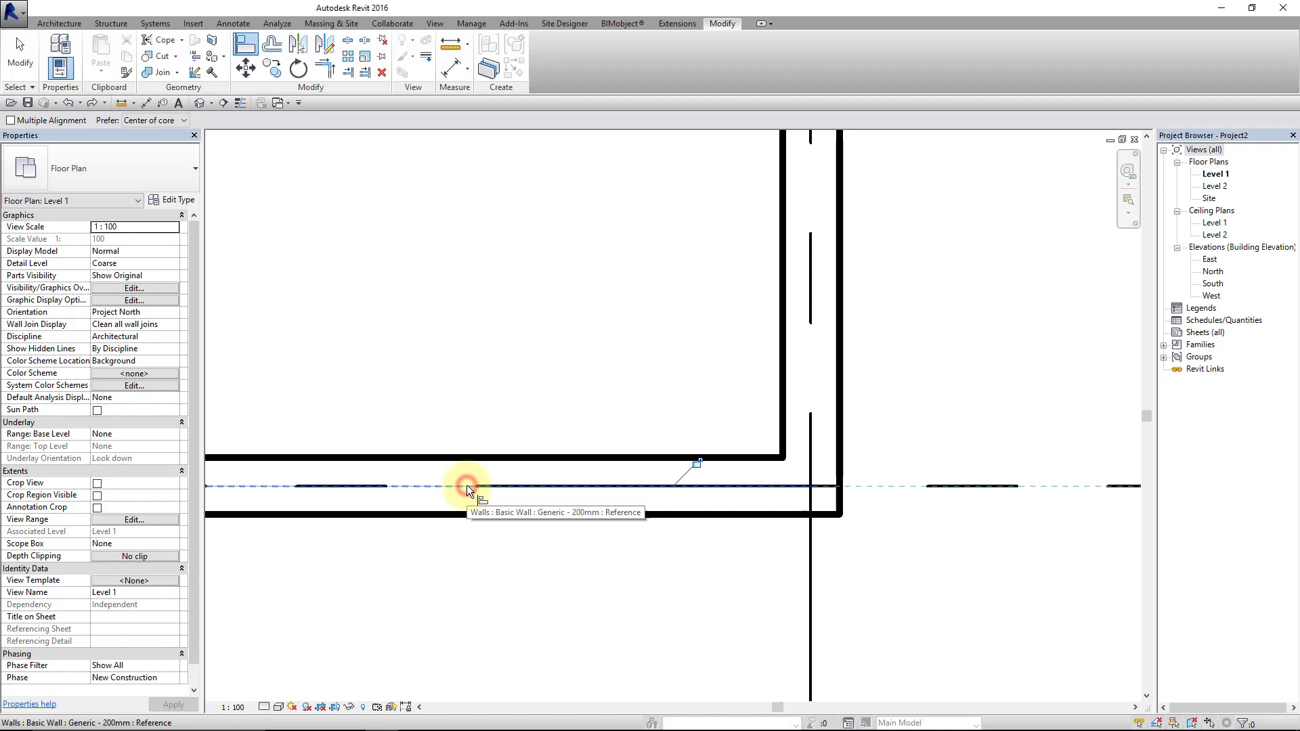
pyautogui.click(695, 466)
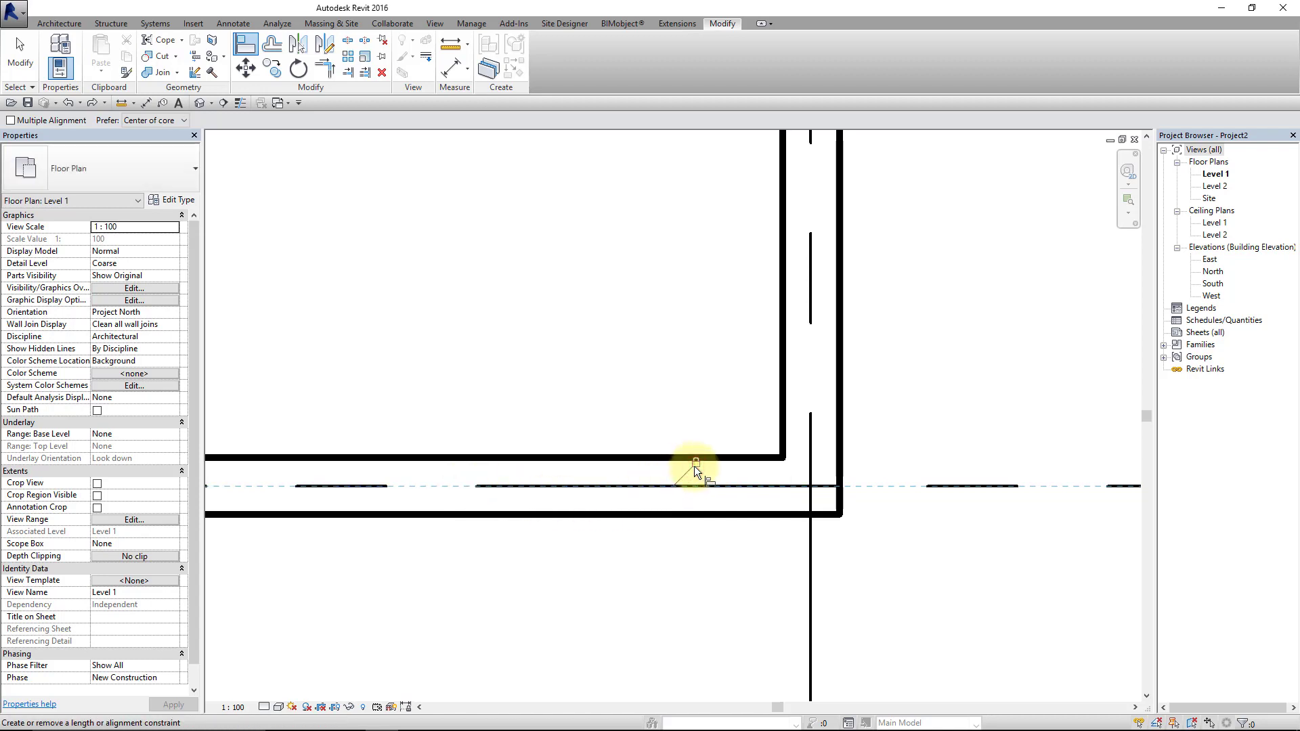
pyautogui.scroll(-2, 694, 467)
pyautogui.scroll(-2, 630, 427)
pyautogui.scroll(-2, 582, 404)
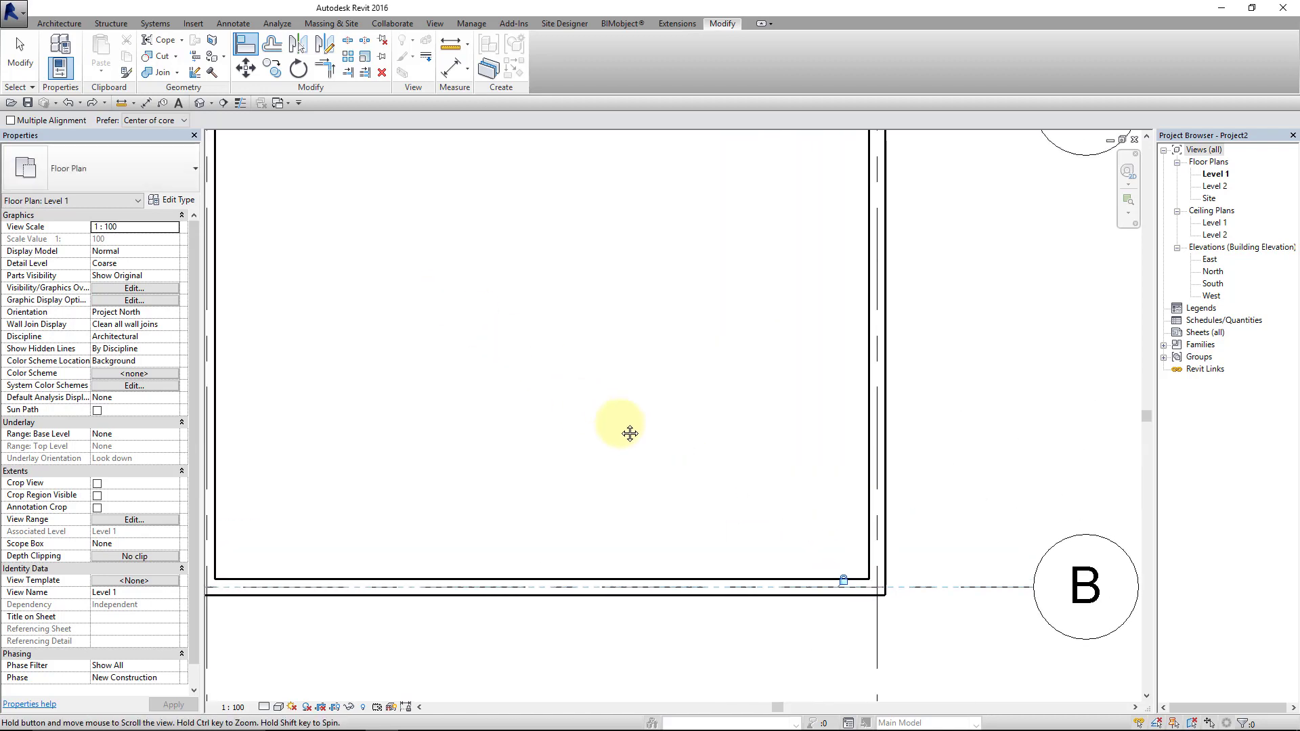
pyautogui.scroll(1, 651, 443)
pyautogui.scroll(-2, 652, 443)
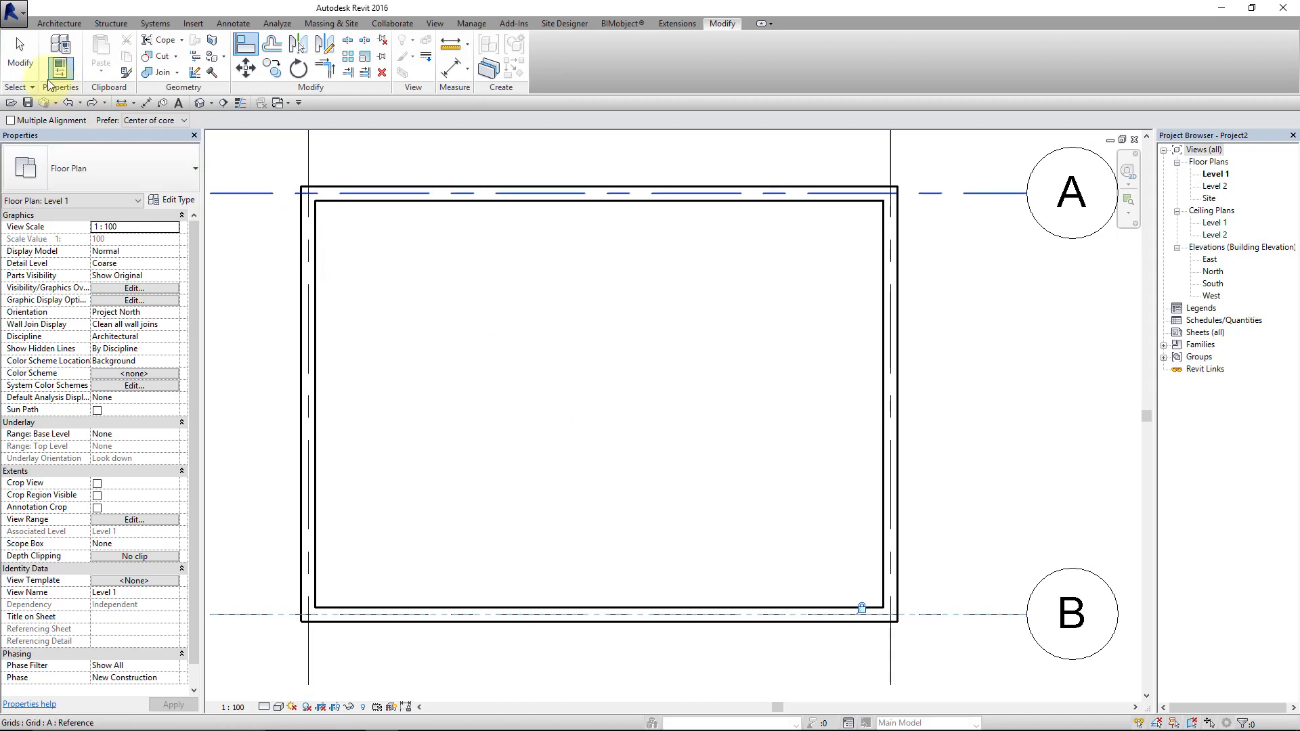
# Nudge grid A slightly higher and drag grid 1 with its wall to the right.
pyautogui.click(22, 63)
pyautogui.click(270, 192)
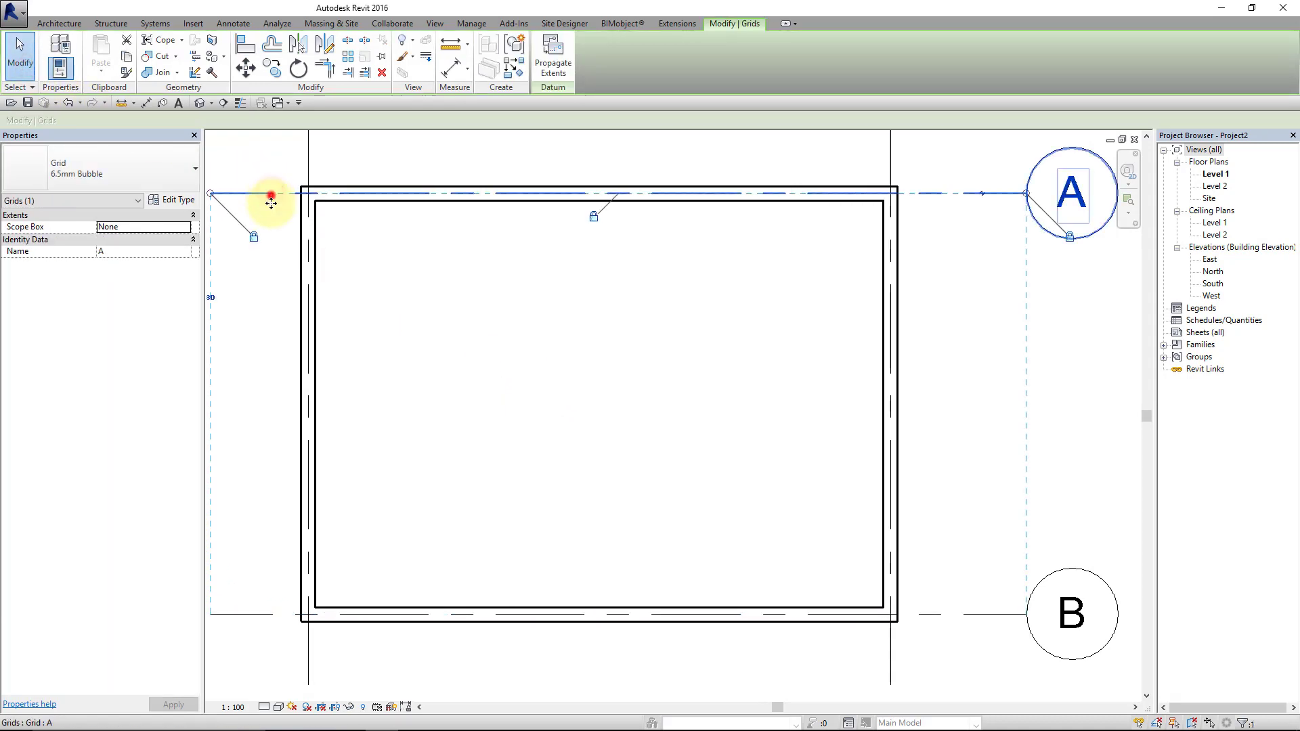
pyautogui.moveTo(271, 201); pyautogui.dragTo(271, 196)
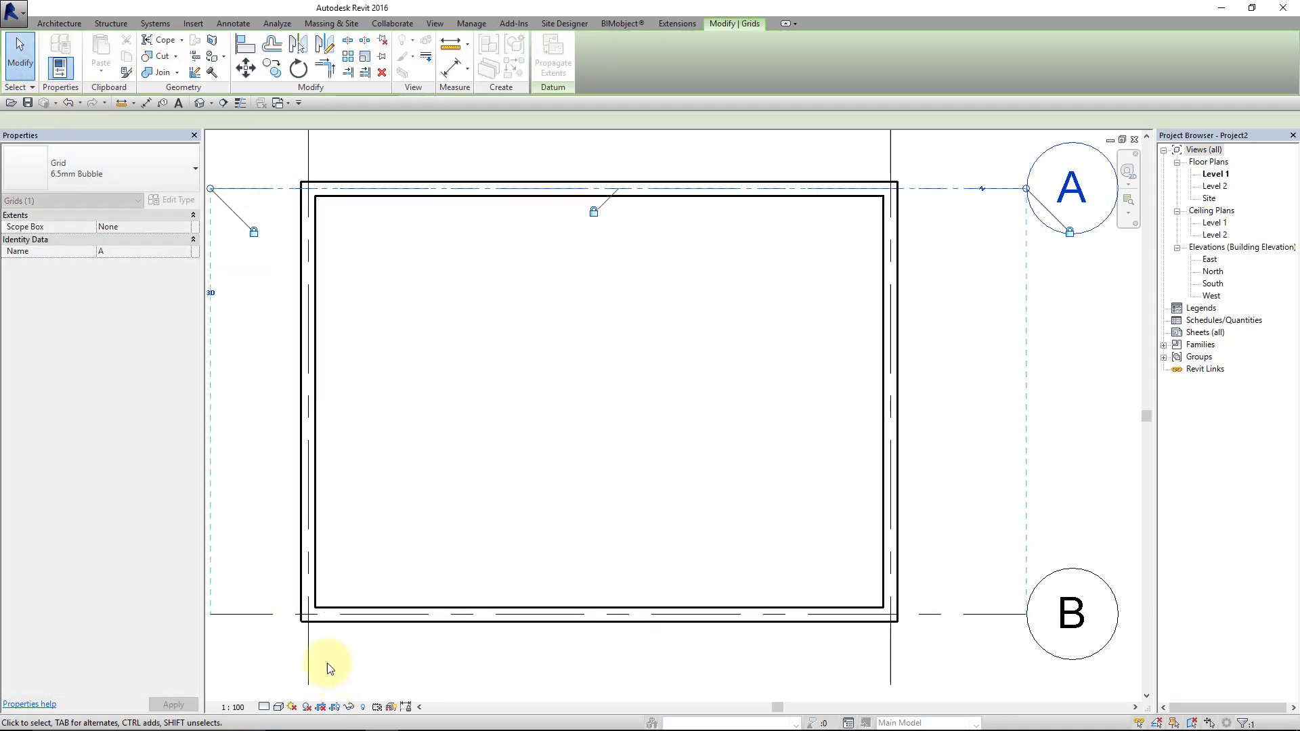
pyautogui.click(311, 638)
pyautogui.moveTo(313, 649); pyautogui.dragTo(398, 654)
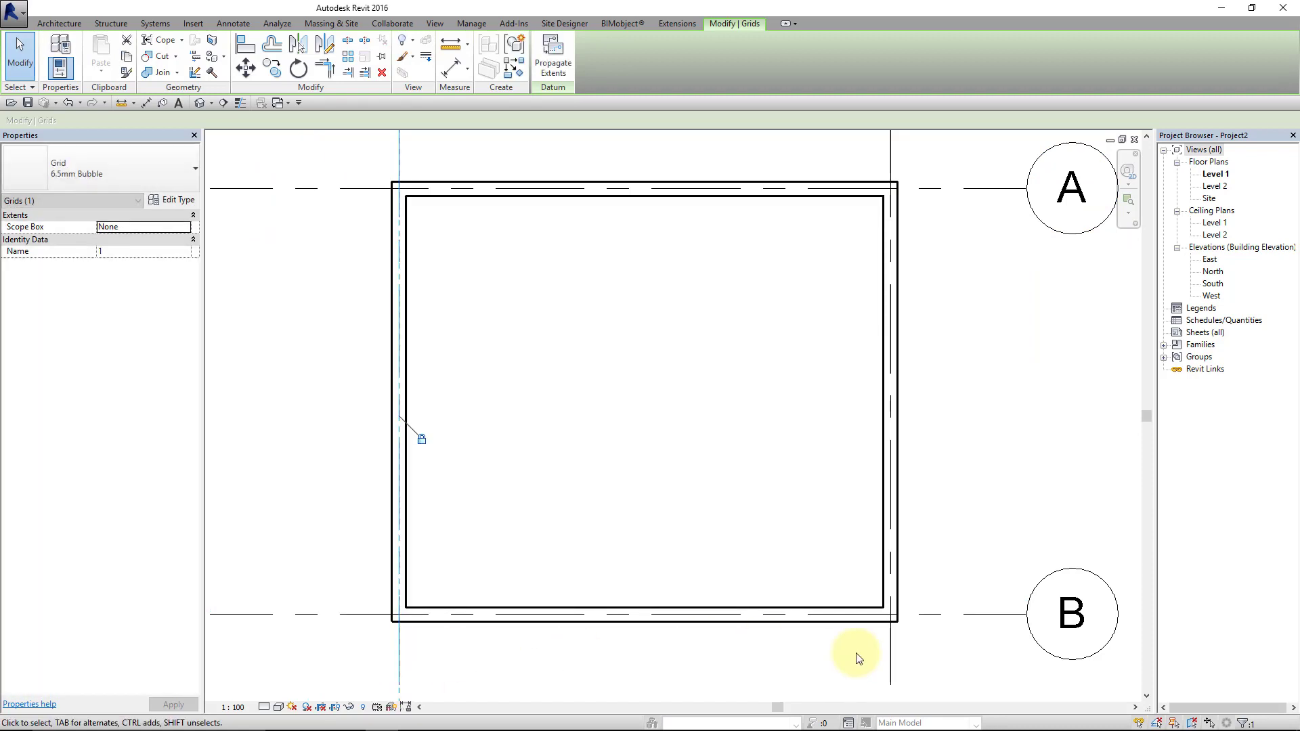
# Drag grid 2 and grid B so the right and bottom walls move with them.
pyautogui.click(889, 659)
pyautogui.moveTo(891, 660)
pyautogui.mouseDown()
pyautogui.moveTo(783, 662)
pyautogui.moveTo(893, 662)
pyautogui.mouseUp()
pyautogui.click(928, 616)
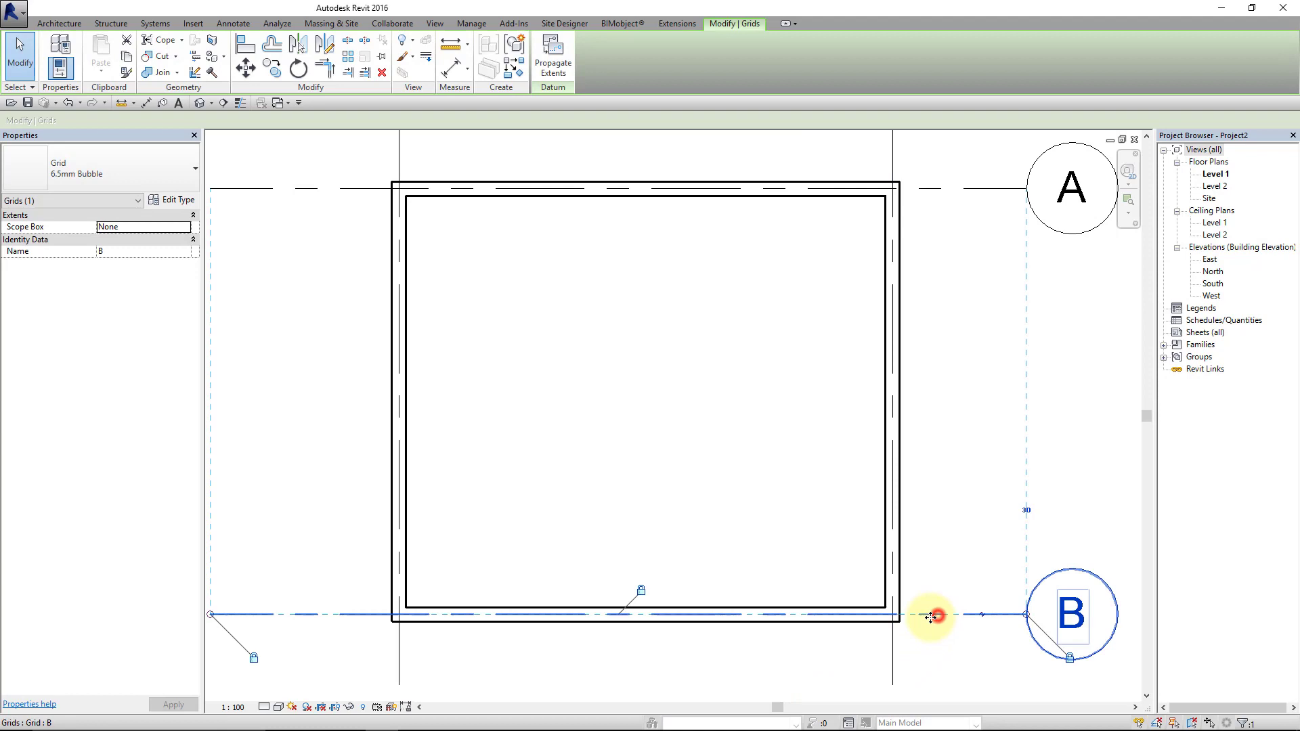
pyautogui.moveTo(929, 615)
pyautogui.mouseDown()
pyautogui.moveTo(926, 525)
pyautogui.moveTo(934, 653)
pyautogui.mouseUp()
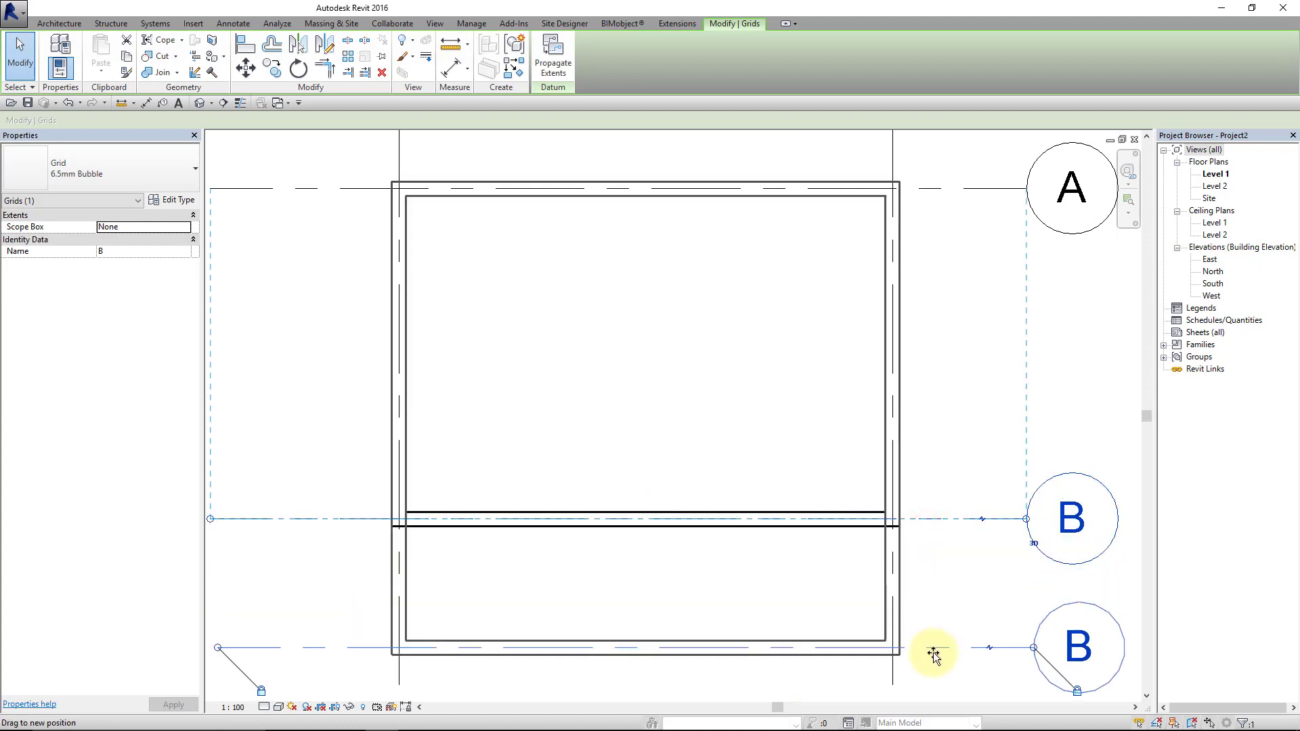
pyautogui.click(930, 593)
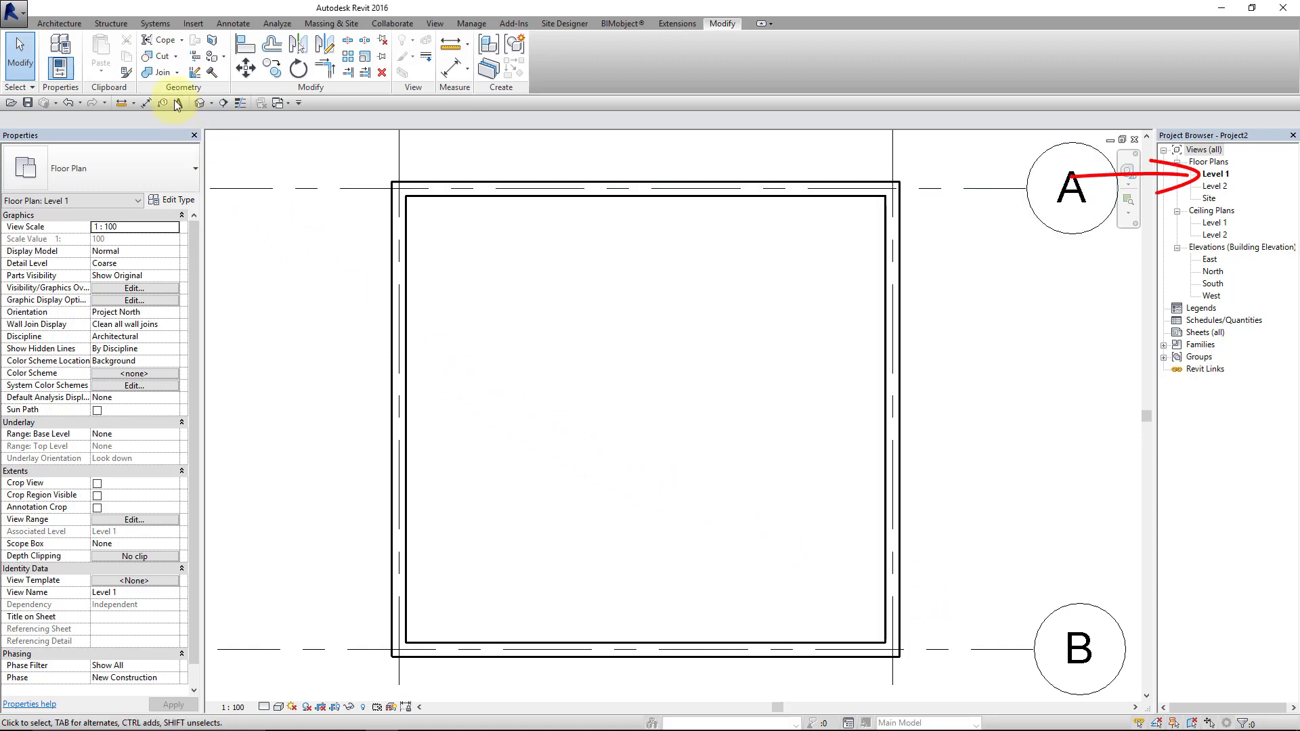
# Start sketching a Generic 150mm structural floor boundary from the Structure tab.
pyautogui.click(112, 24)
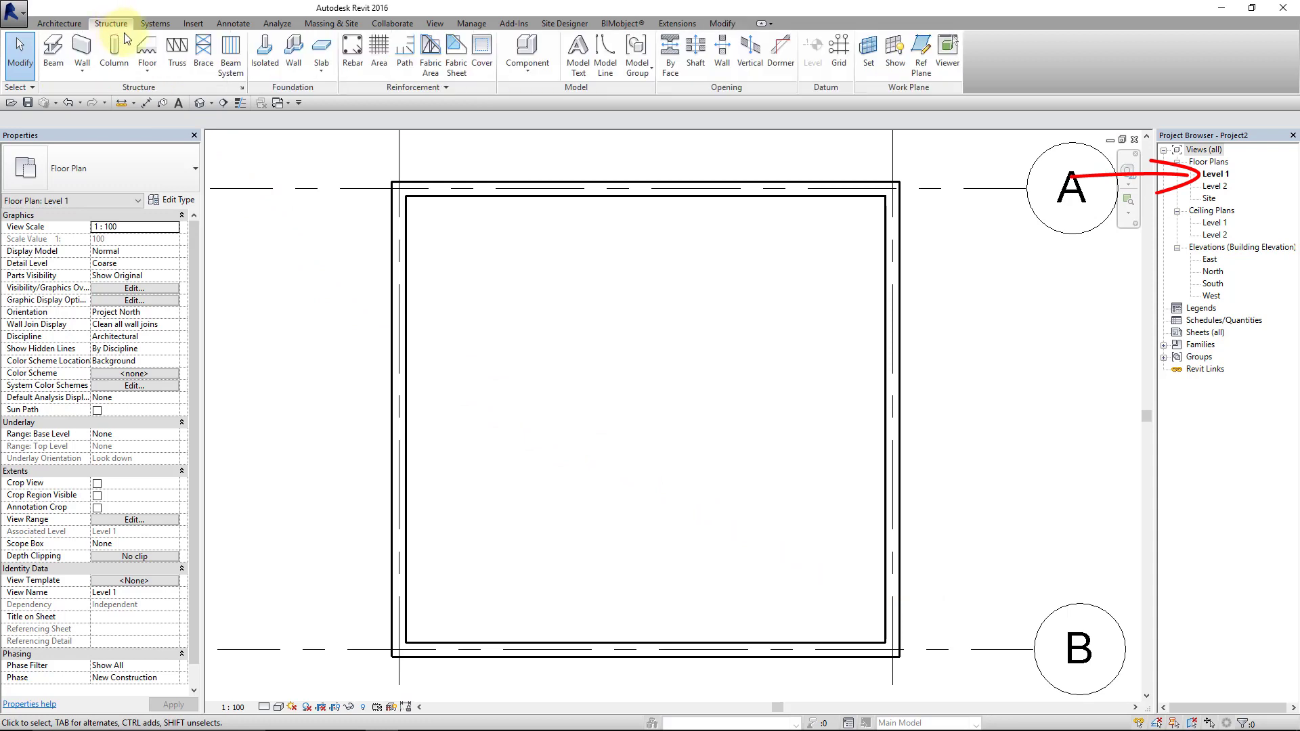
pyautogui.click(147, 56)
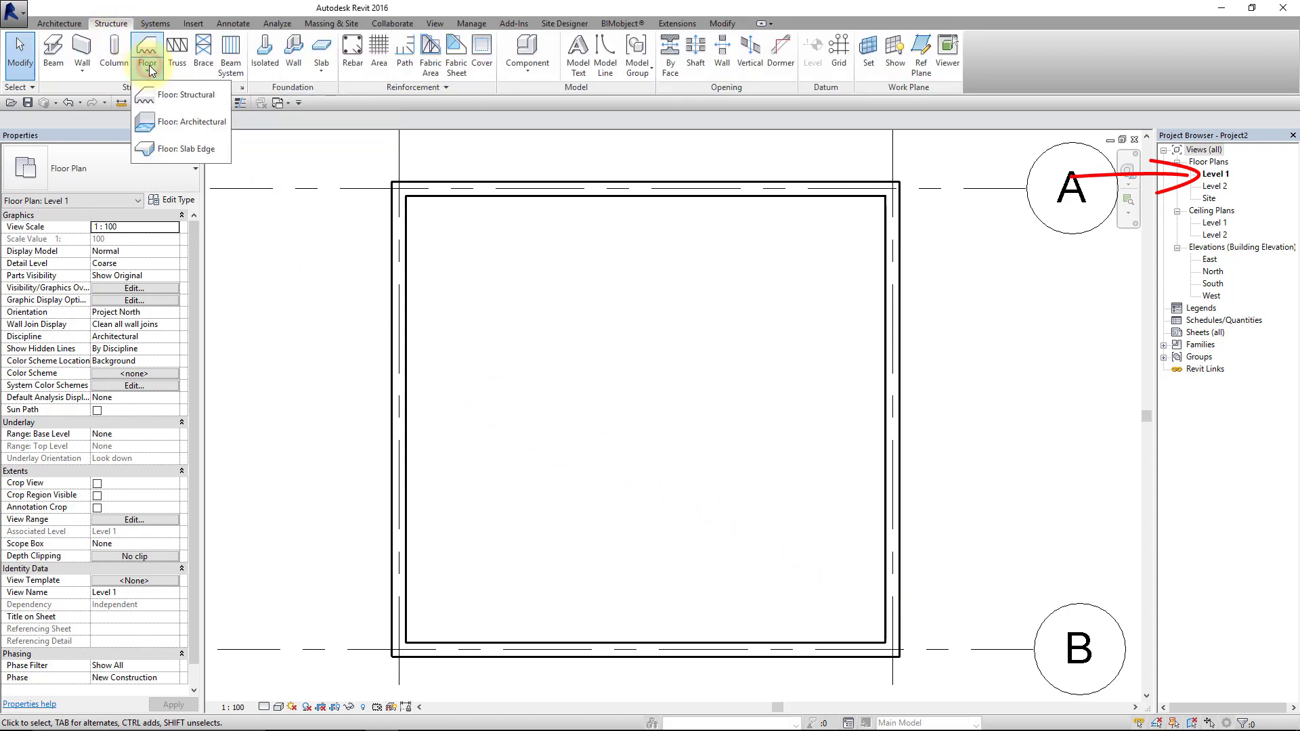
pyautogui.click(180, 99)
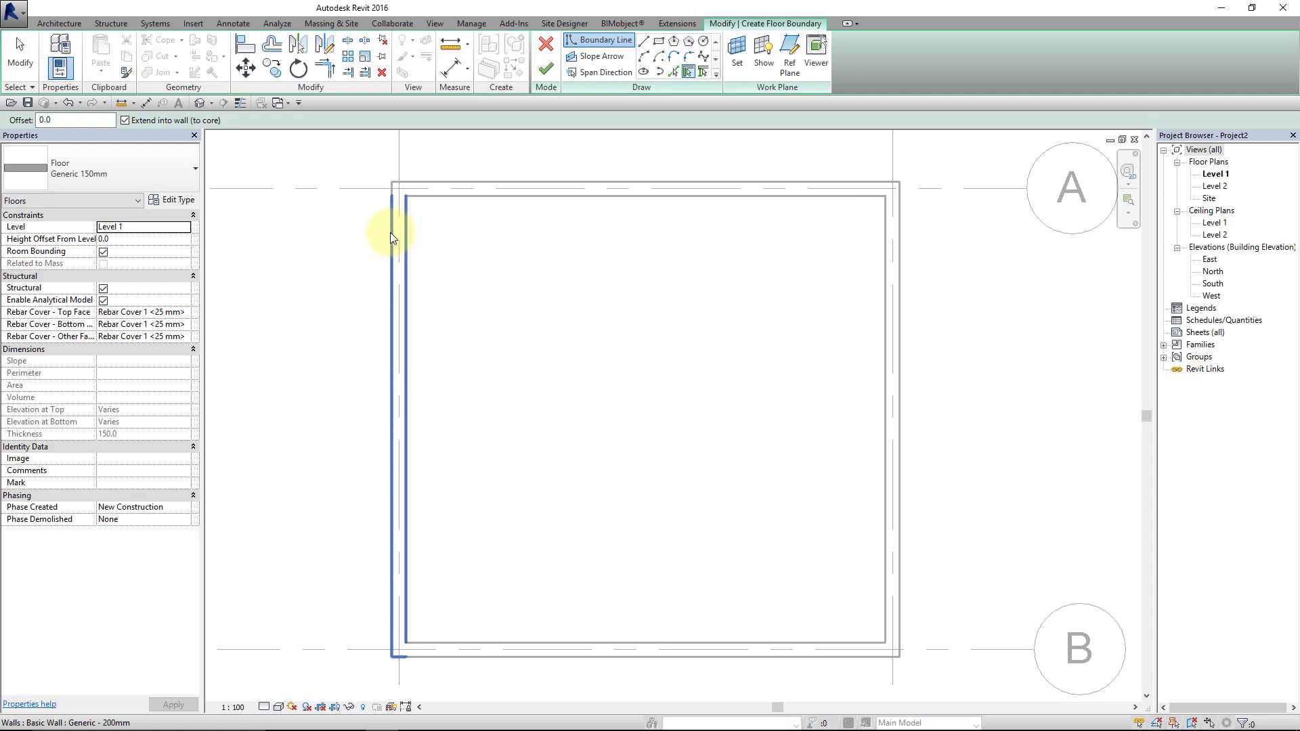
# Pick the top, right and bottom walls to add floor boundary lines on their outer faces.
pyautogui.click(417, 183)
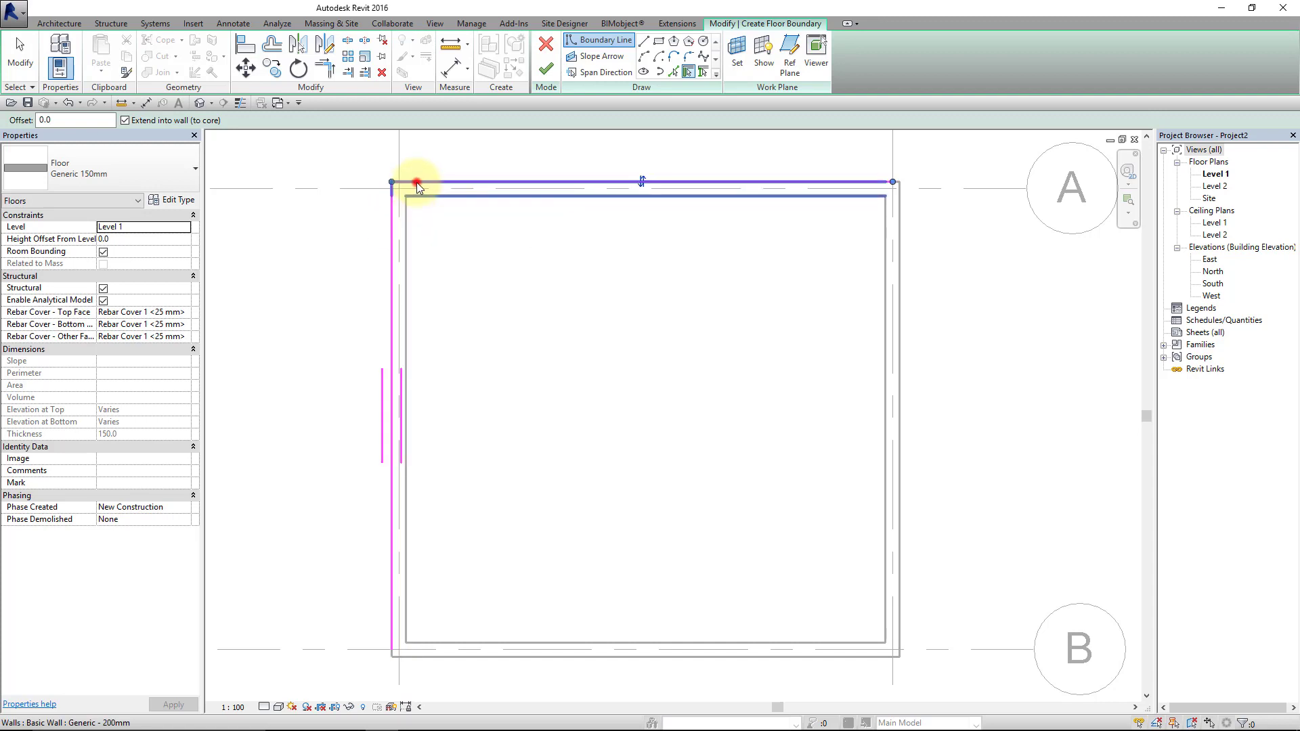
pyautogui.click(896, 297)
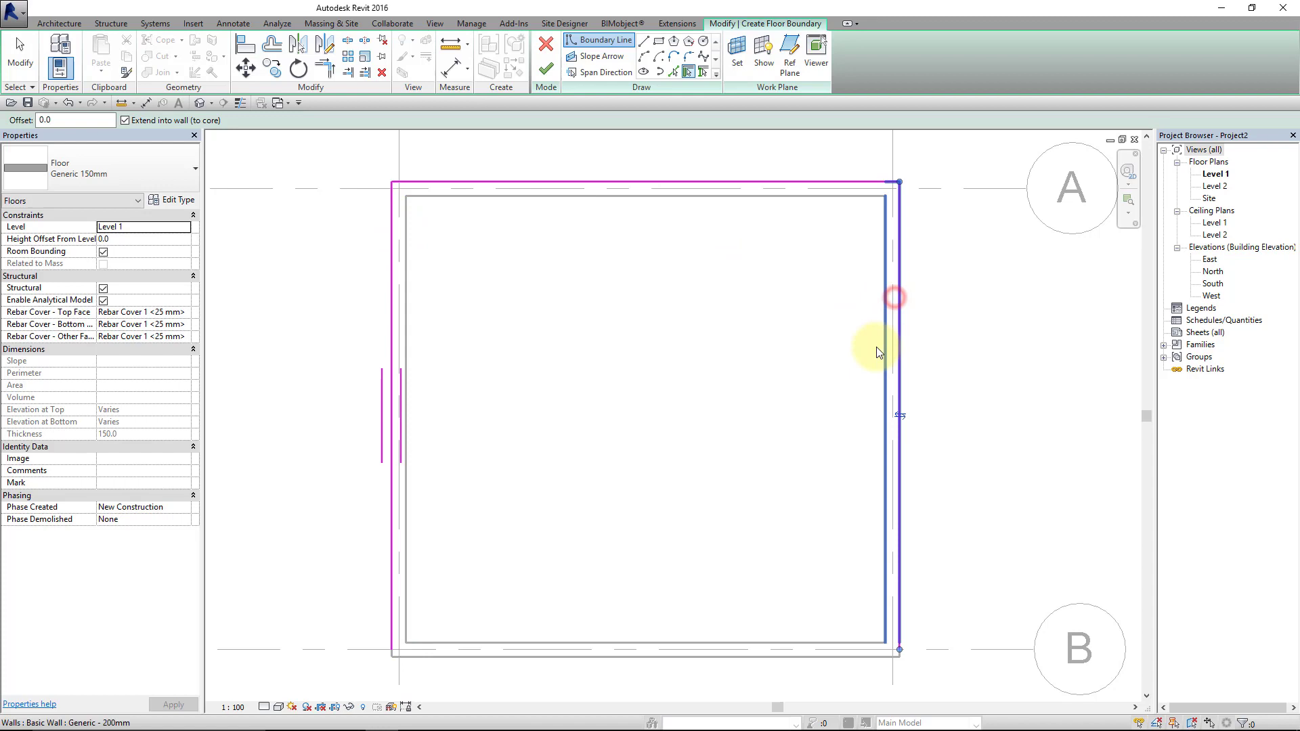
pyautogui.click(631, 647)
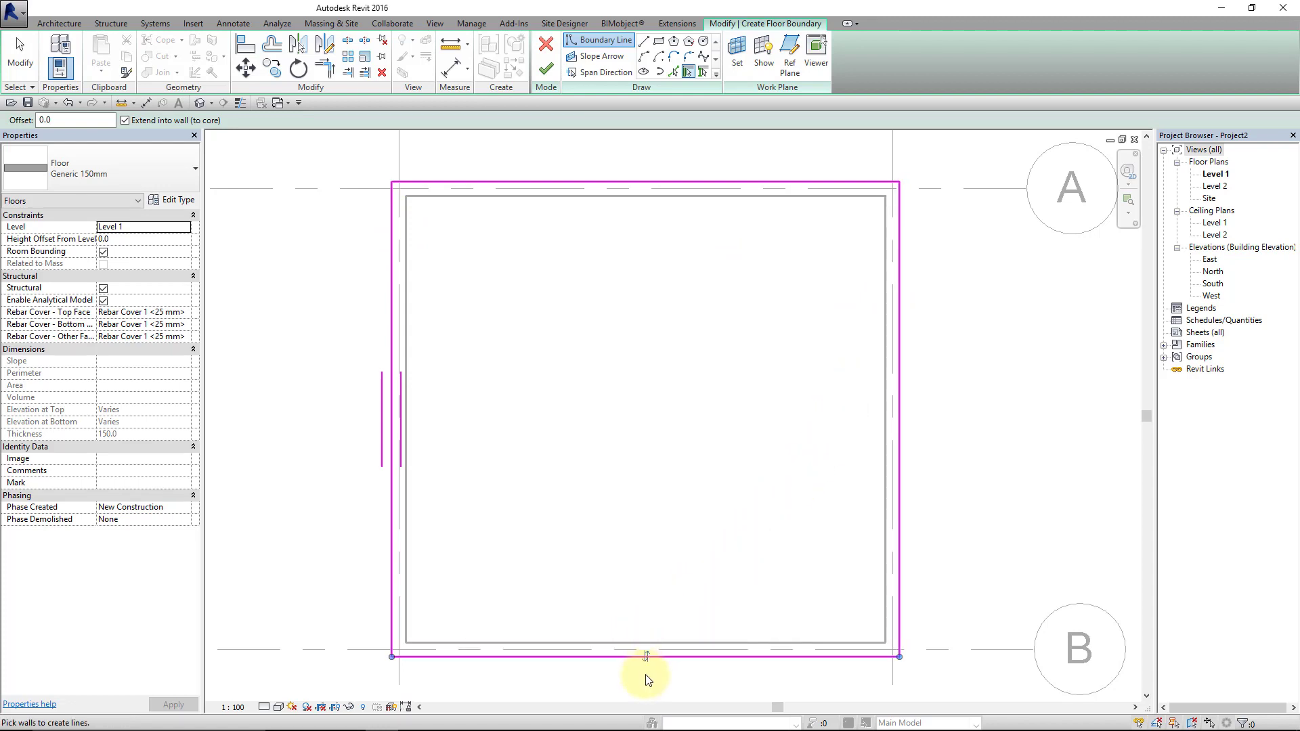
pyautogui.scroll(3, 644, 679)
pyautogui.click(650, 627)
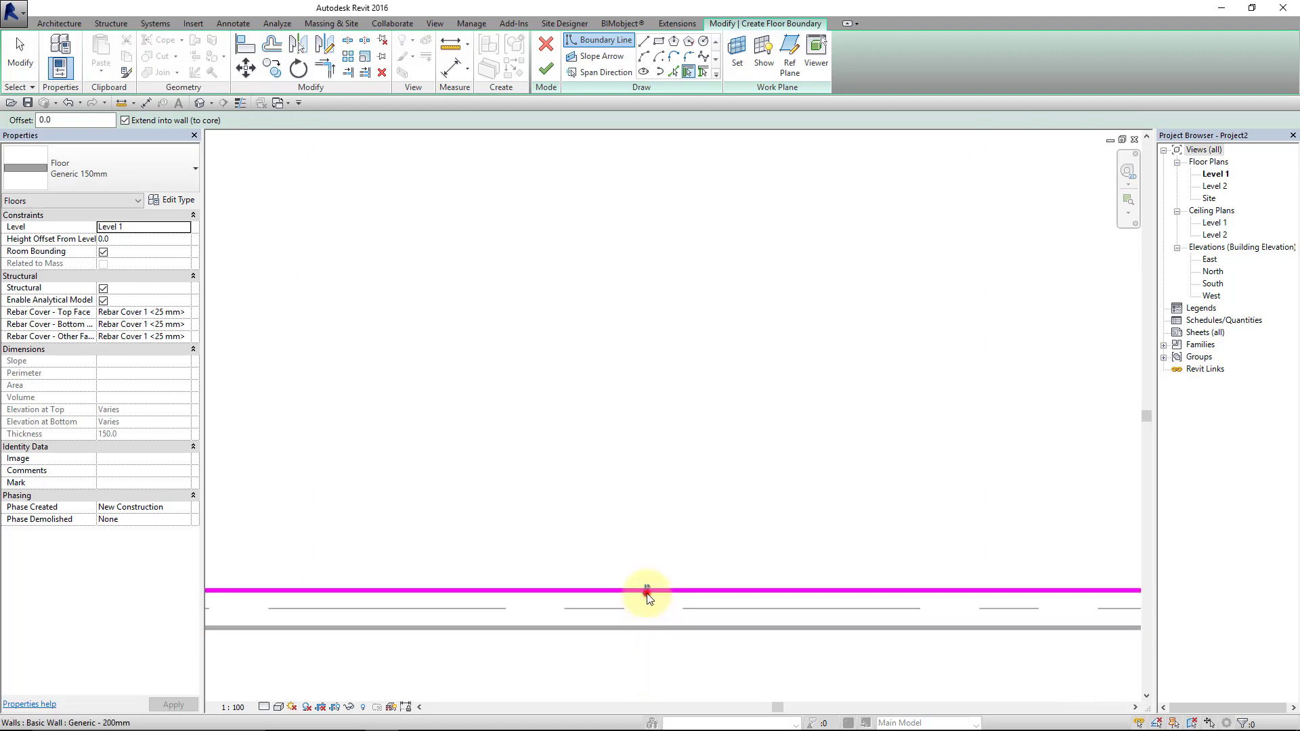
pyautogui.click(647, 594)
pyautogui.scroll(-2, 646, 593)
pyautogui.scroll(-2, 648, 556)
# Flip the bottom boundary line between faces and keep it on the wall's outer face.
pyautogui.moveTo(654, 514); pyautogui.dragTo(659, 583, button='middle')
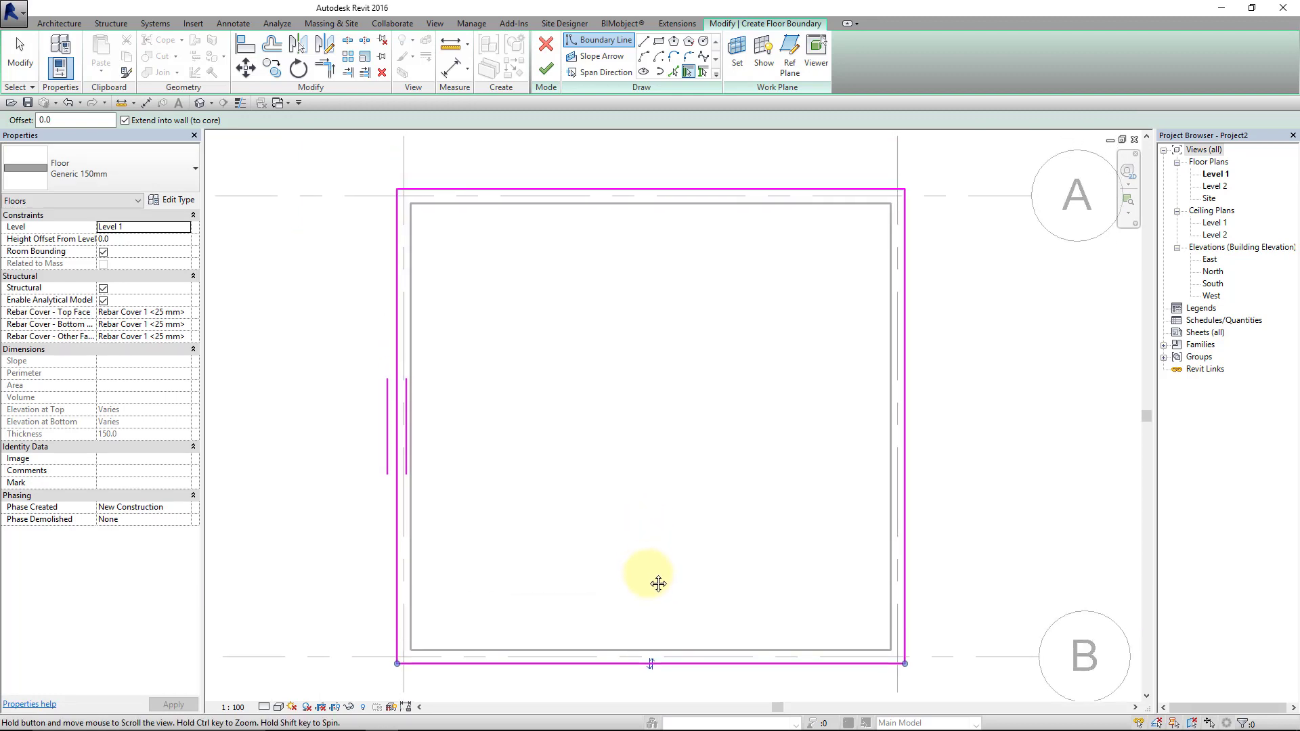
pyautogui.click(651, 667)
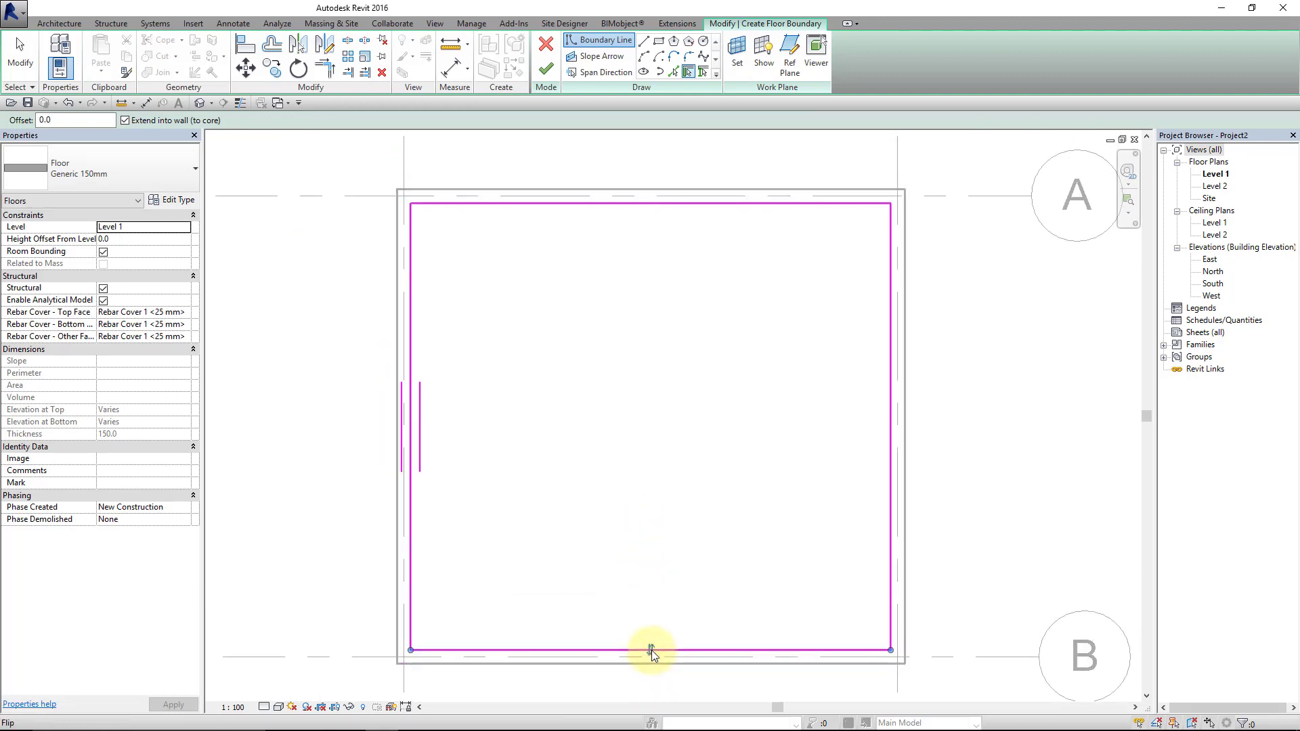
pyautogui.click(651, 650)
pyautogui.click(650, 663)
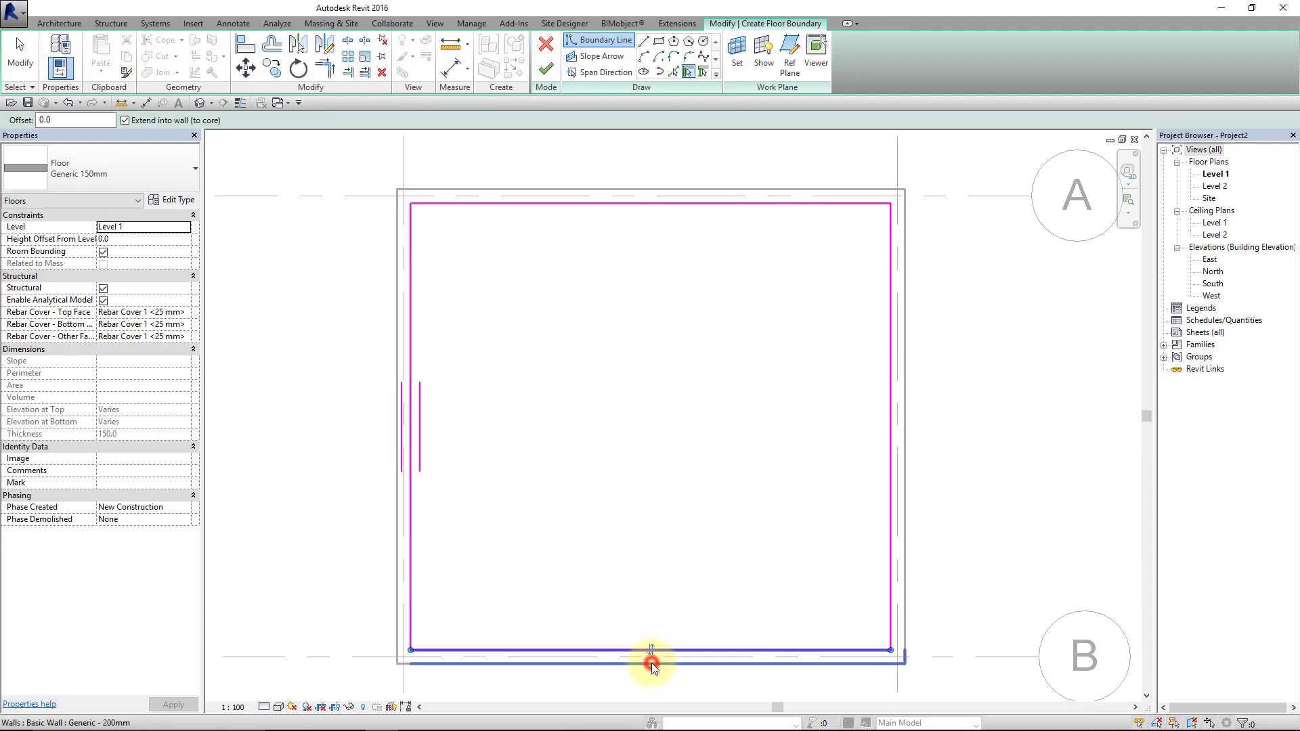
pyautogui.click(651, 650)
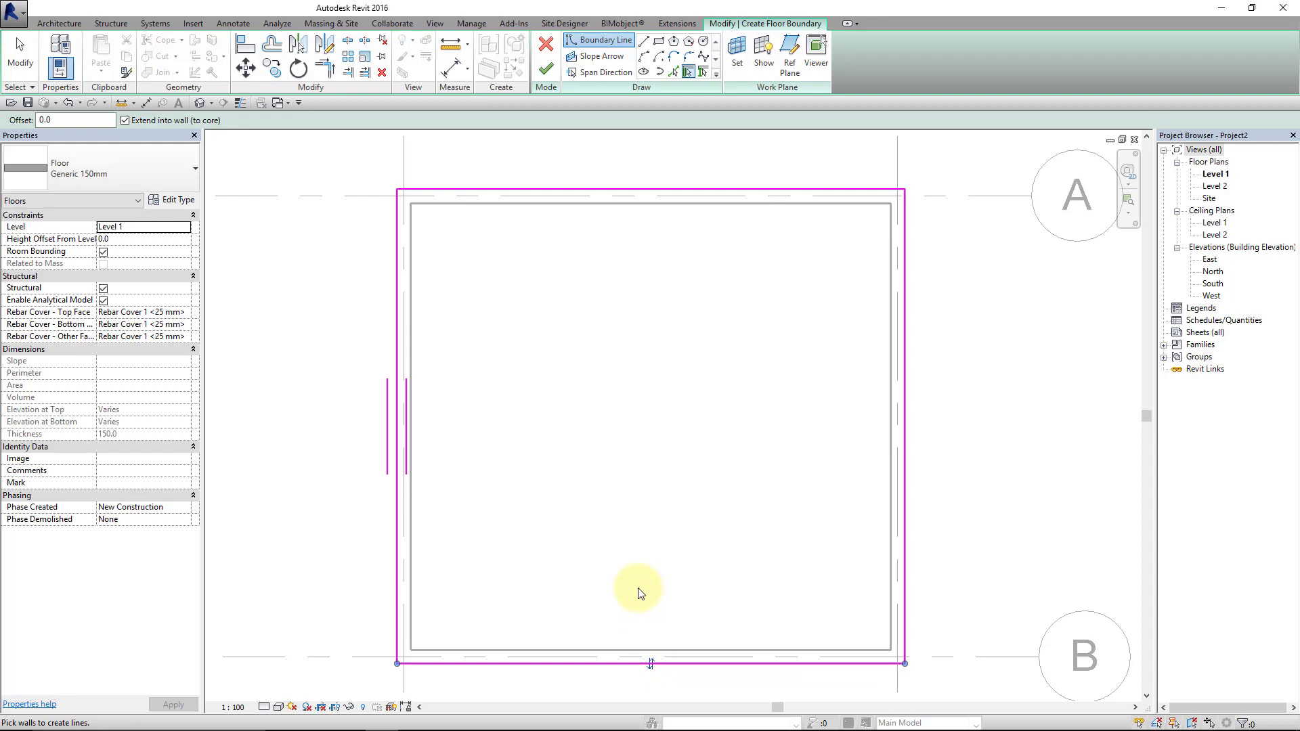
# Finish the floor sketch and delete the new floor's span direction symbol.
pyautogui.click(544, 70)
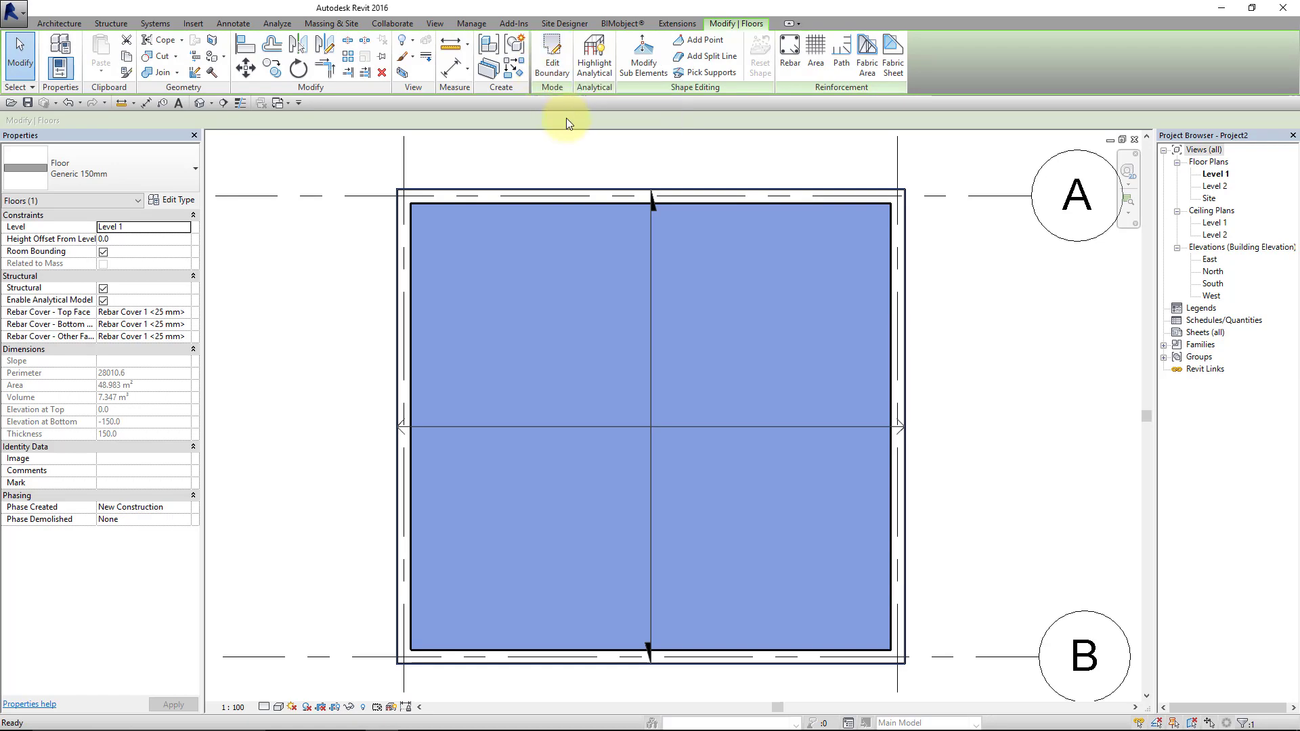
pyautogui.click(577, 141)
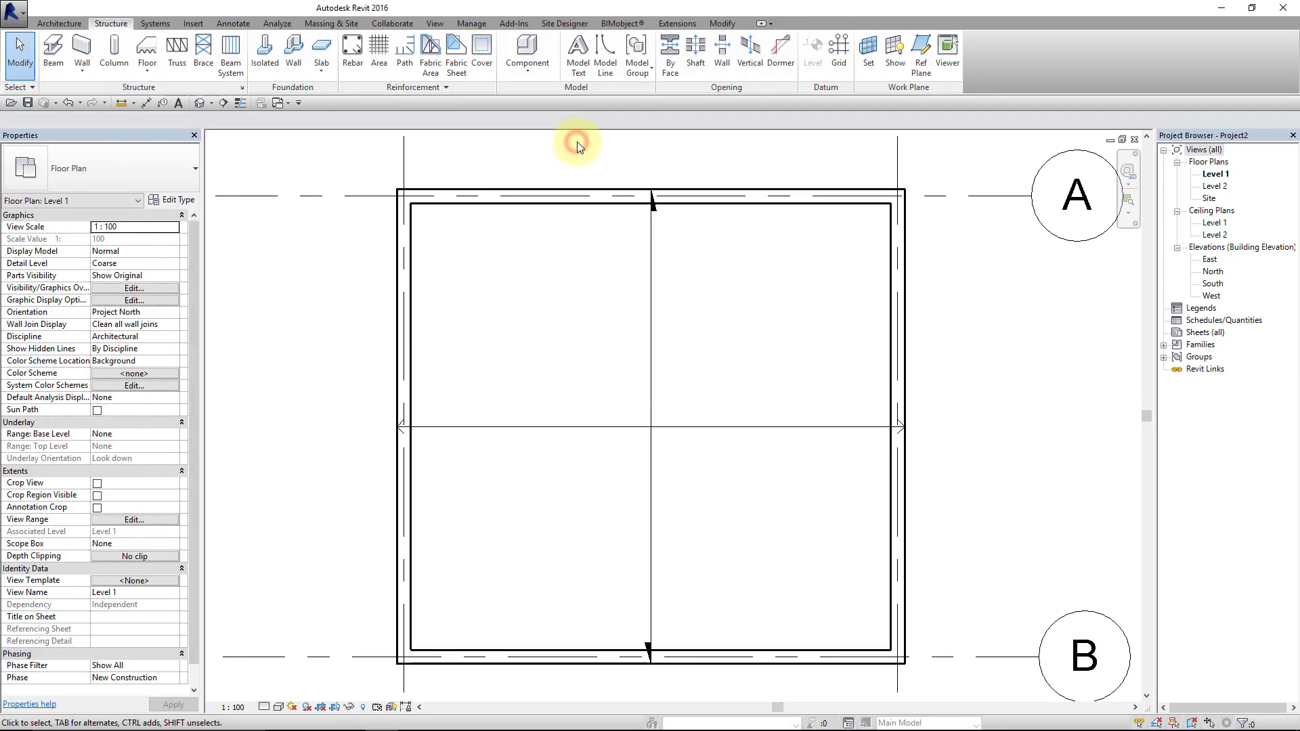
pyautogui.click(654, 238)
pyautogui.press('Delete')
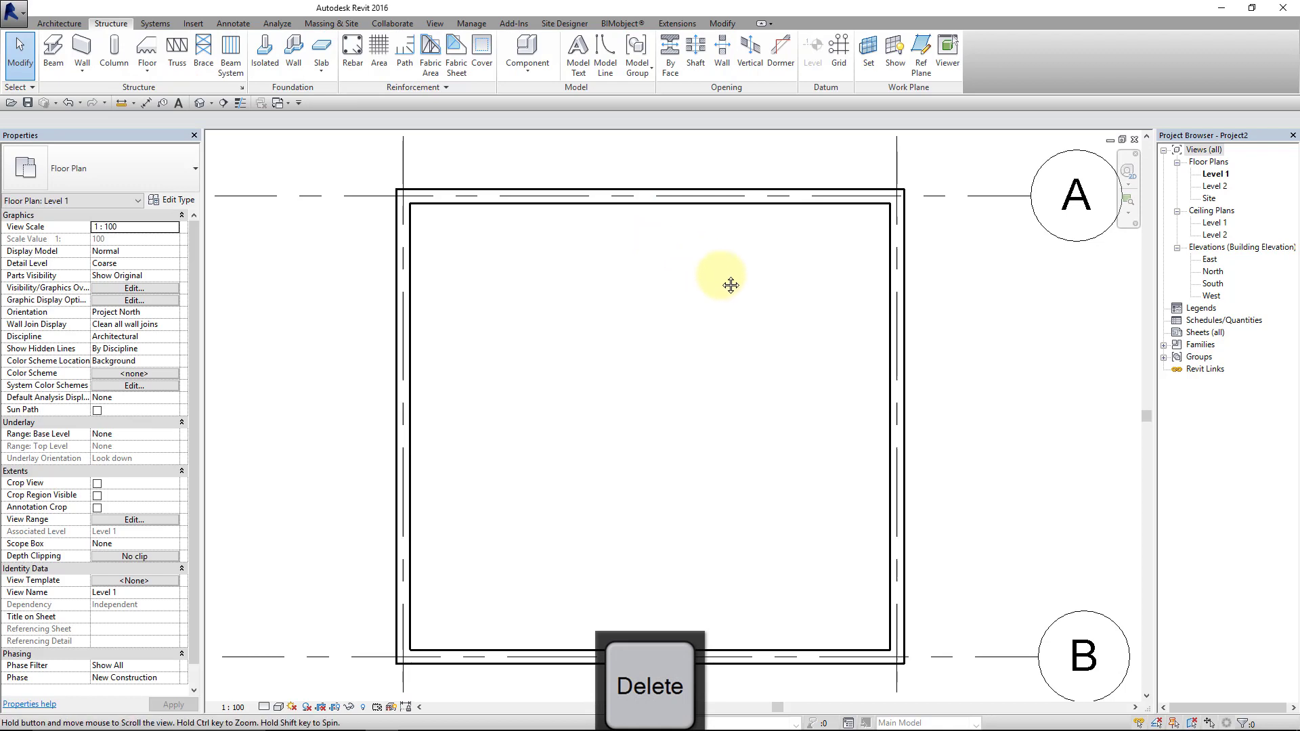
pyautogui.moveTo(731, 281); pyautogui.dragTo(714, 275, button='middle')
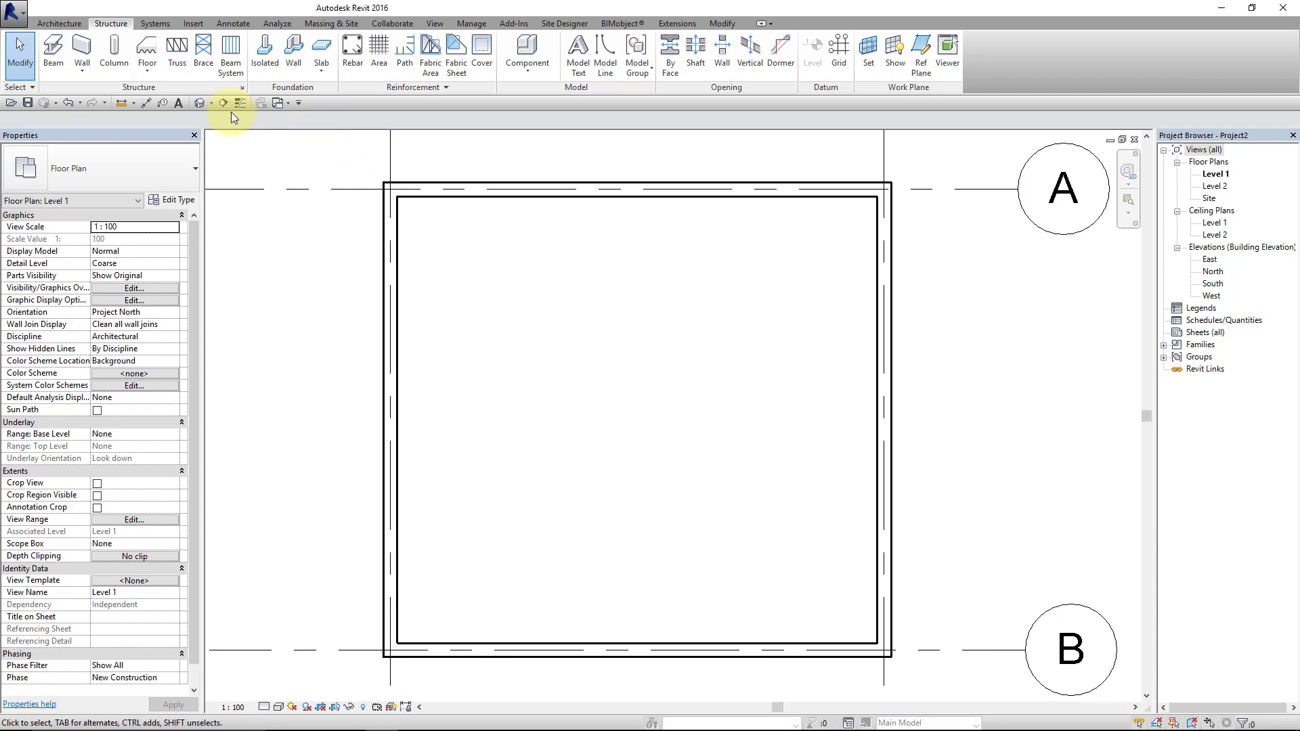
# Browse the View tab's 3D View list and open the Default 3D View of the four walls.
pyautogui.click(211, 103)
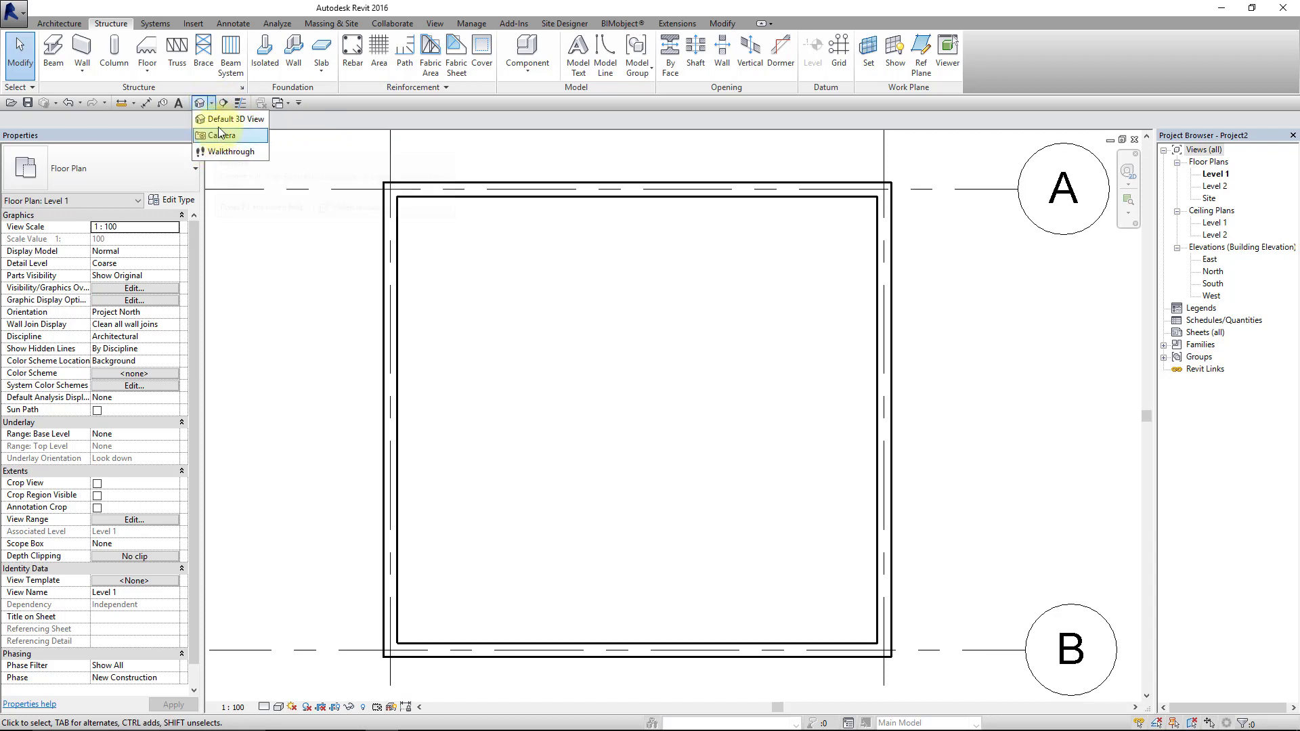
pyautogui.click(436, 23)
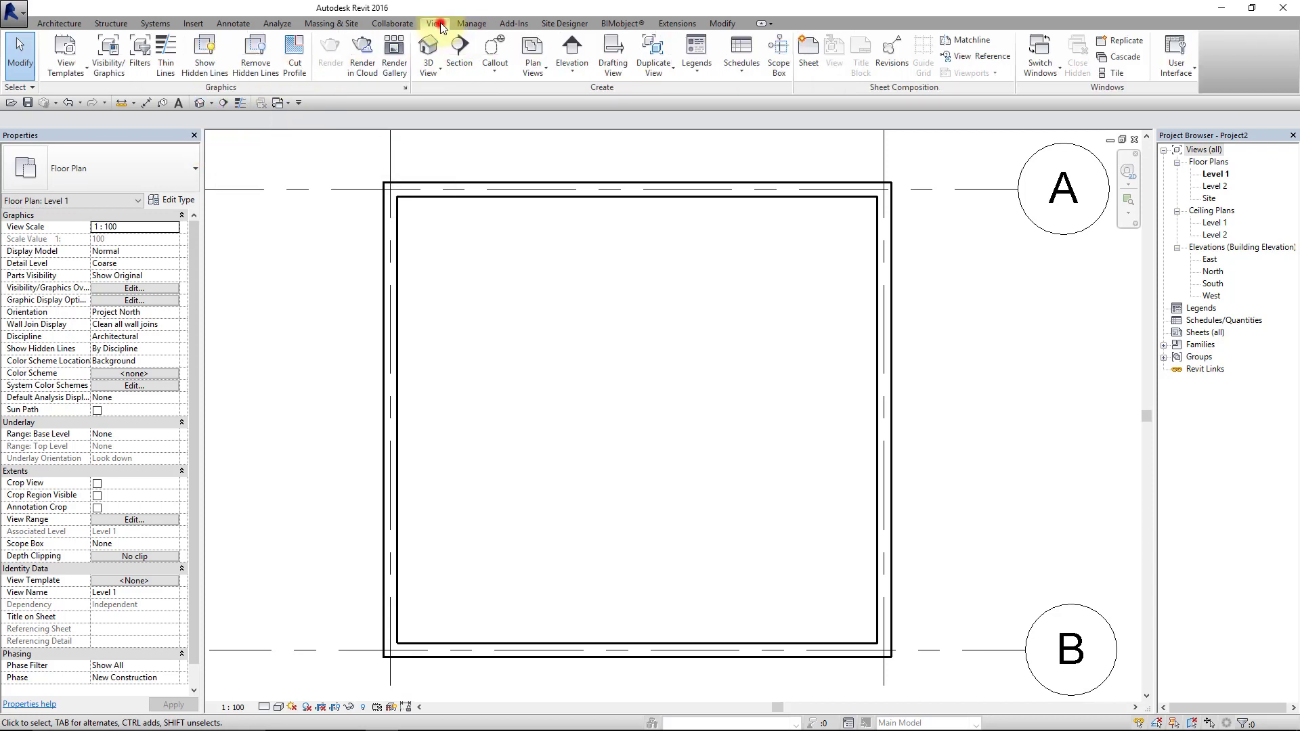
pyautogui.click(429, 69)
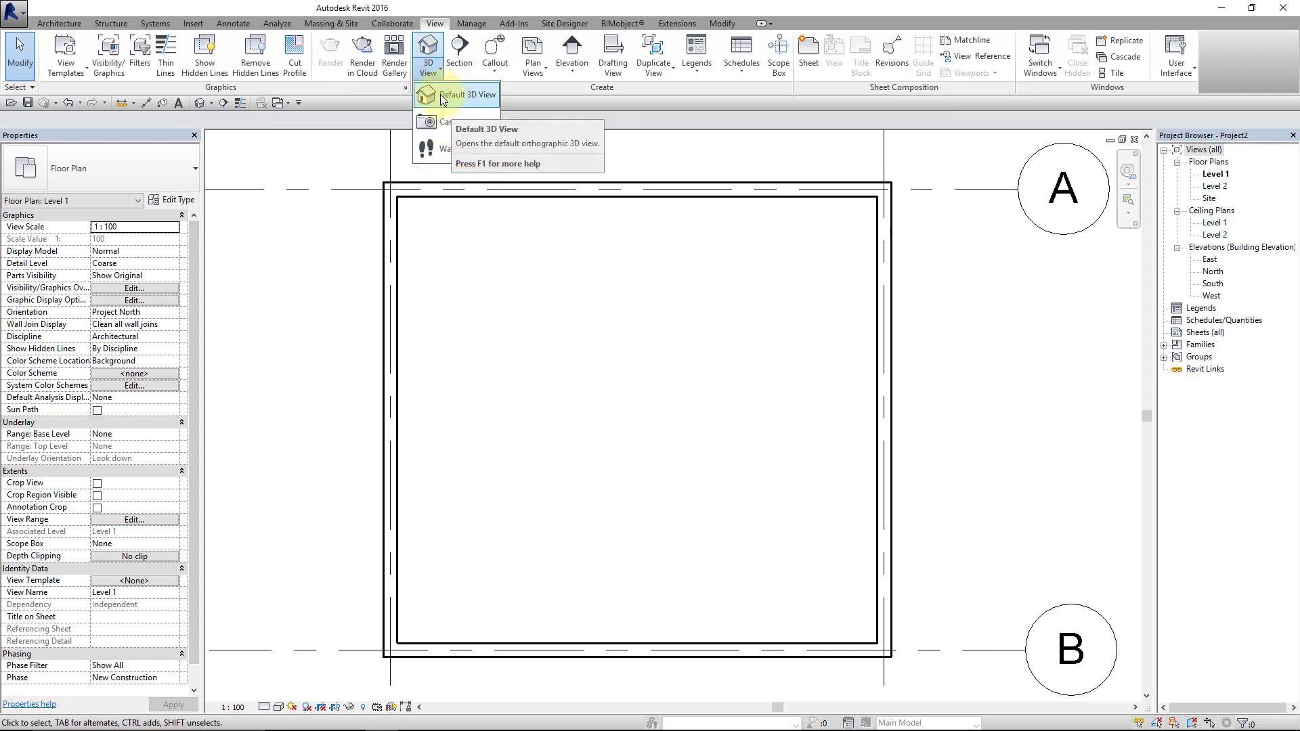
pyautogui.click(346, 125)
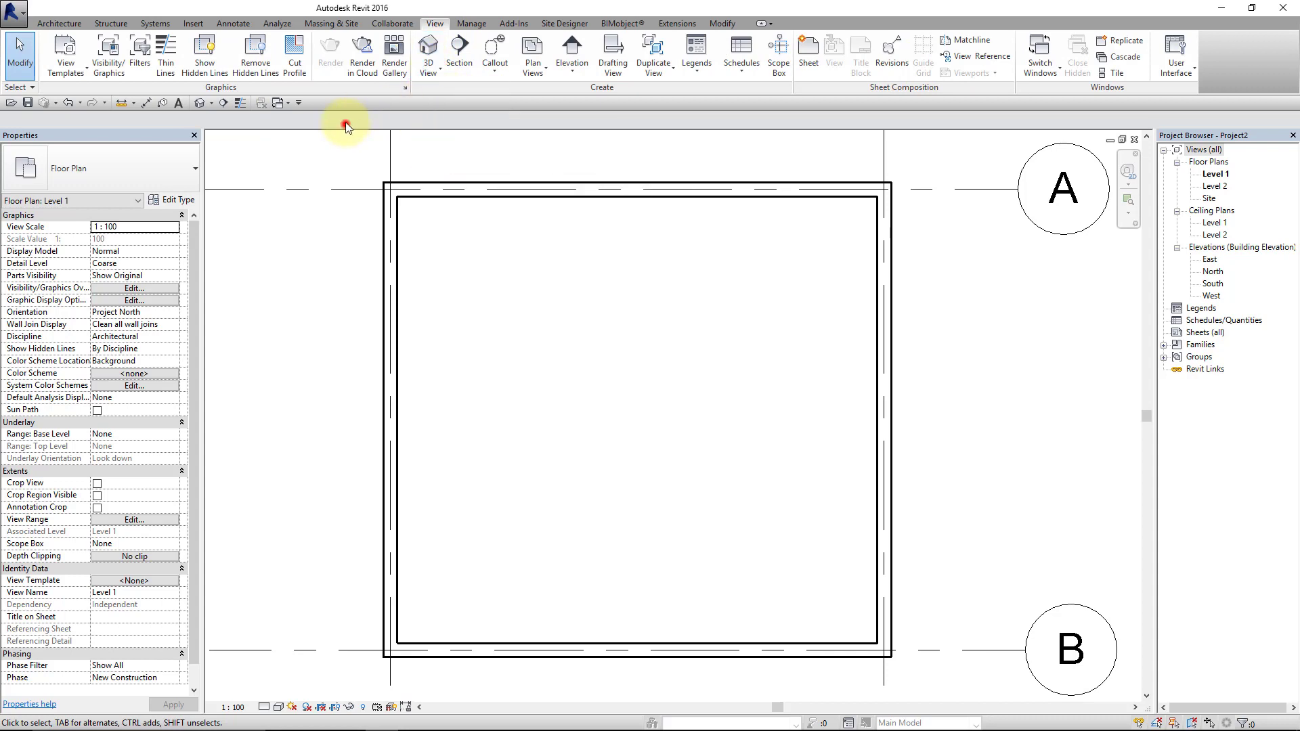
pyautogui.click(298, 103)
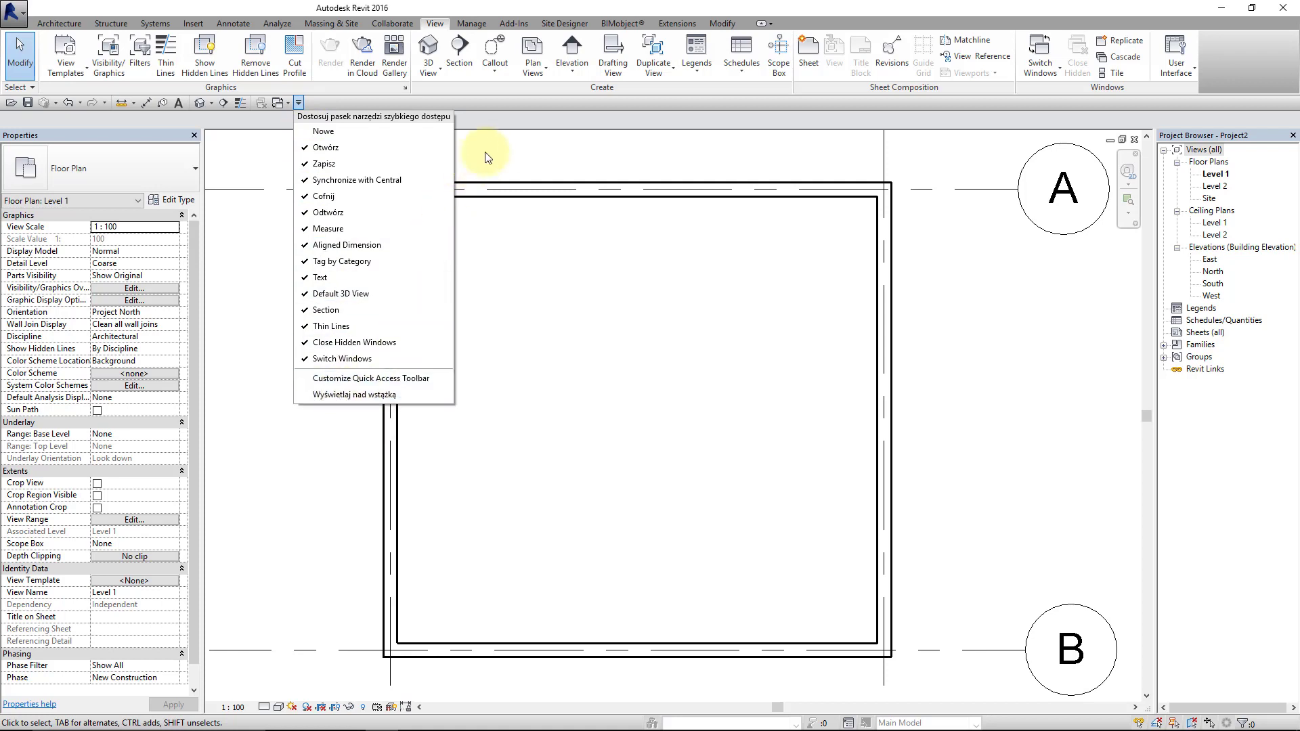
pyautogui.click(512, 129)
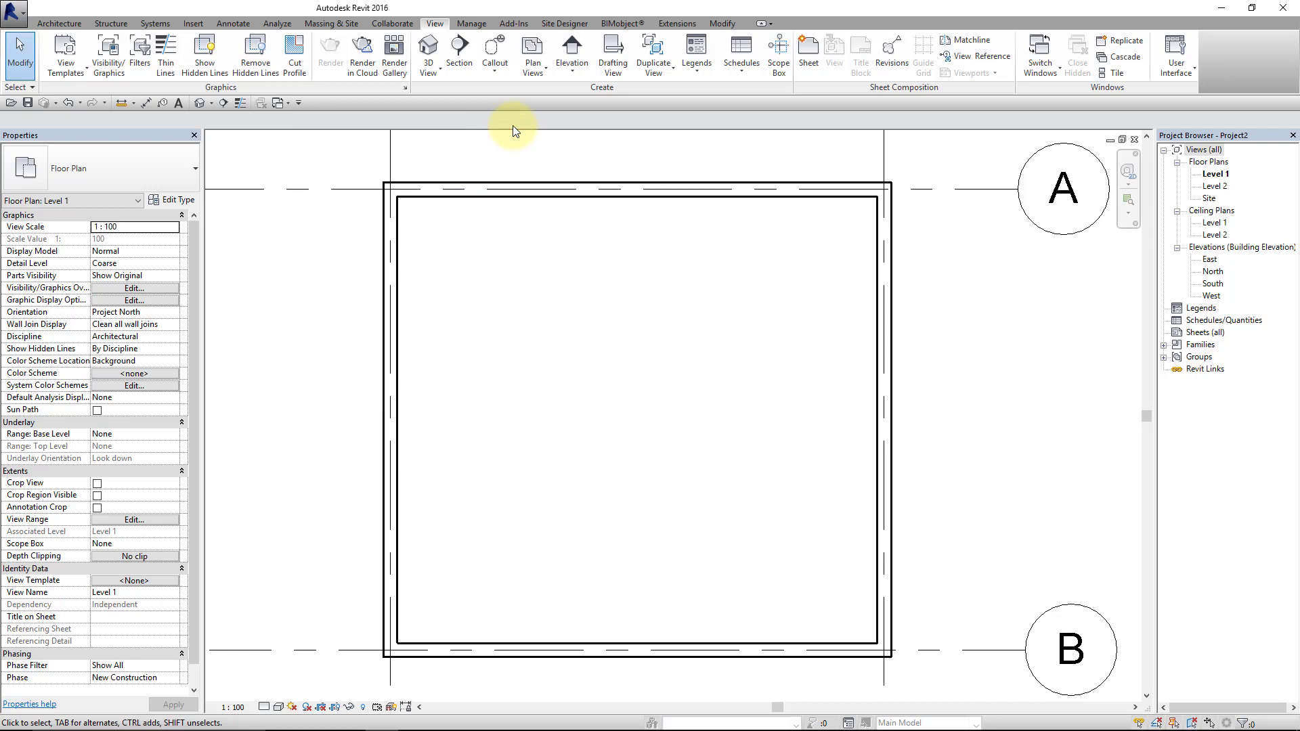
pyautogui.click(435, 72)
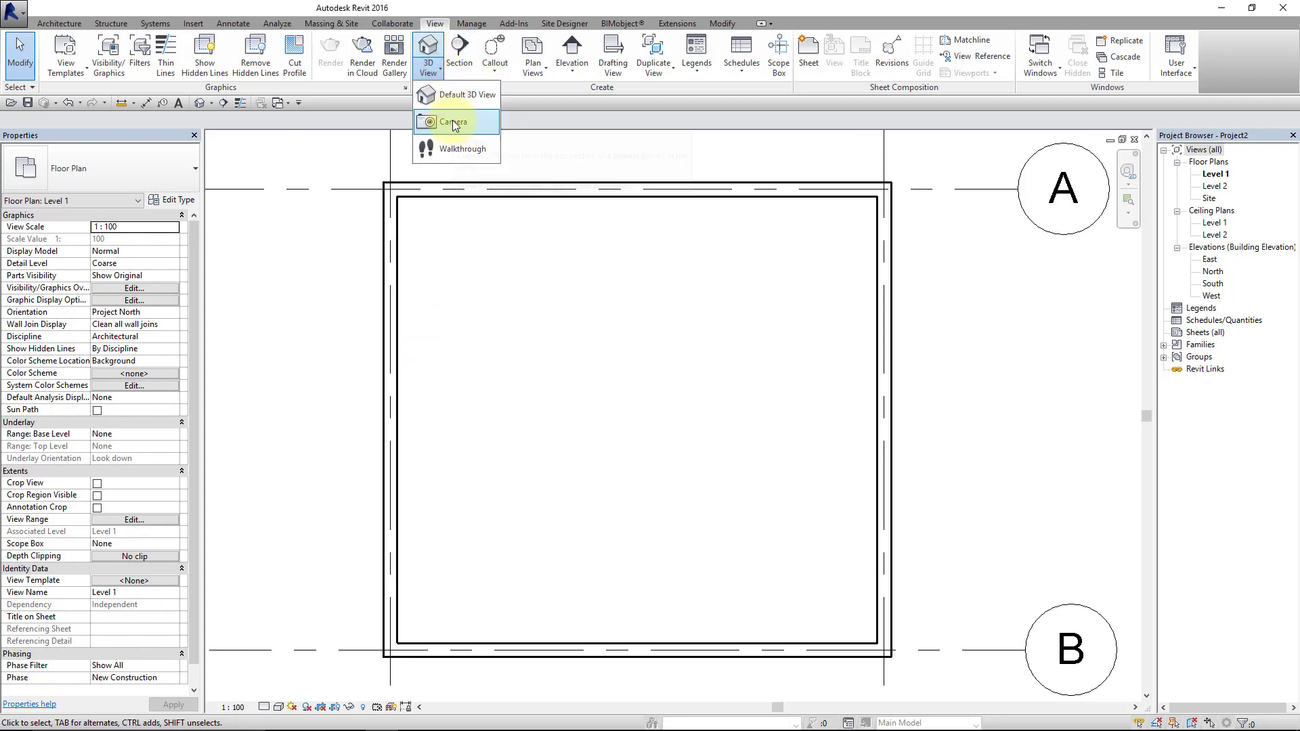
pyautogui.click(454, 99)
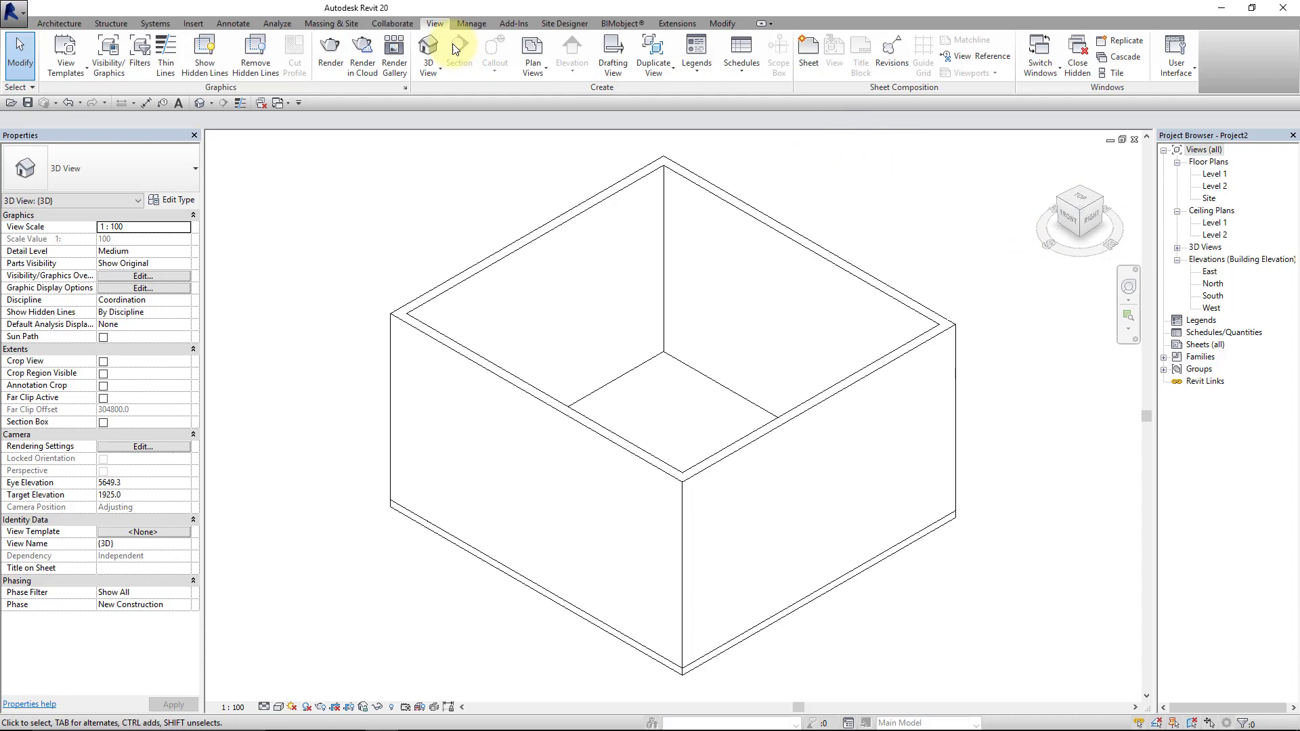
# Tile the windows so the 3D view sits left of the Level 1 plan, framing the box.
pyautogui.click(1104, 74)
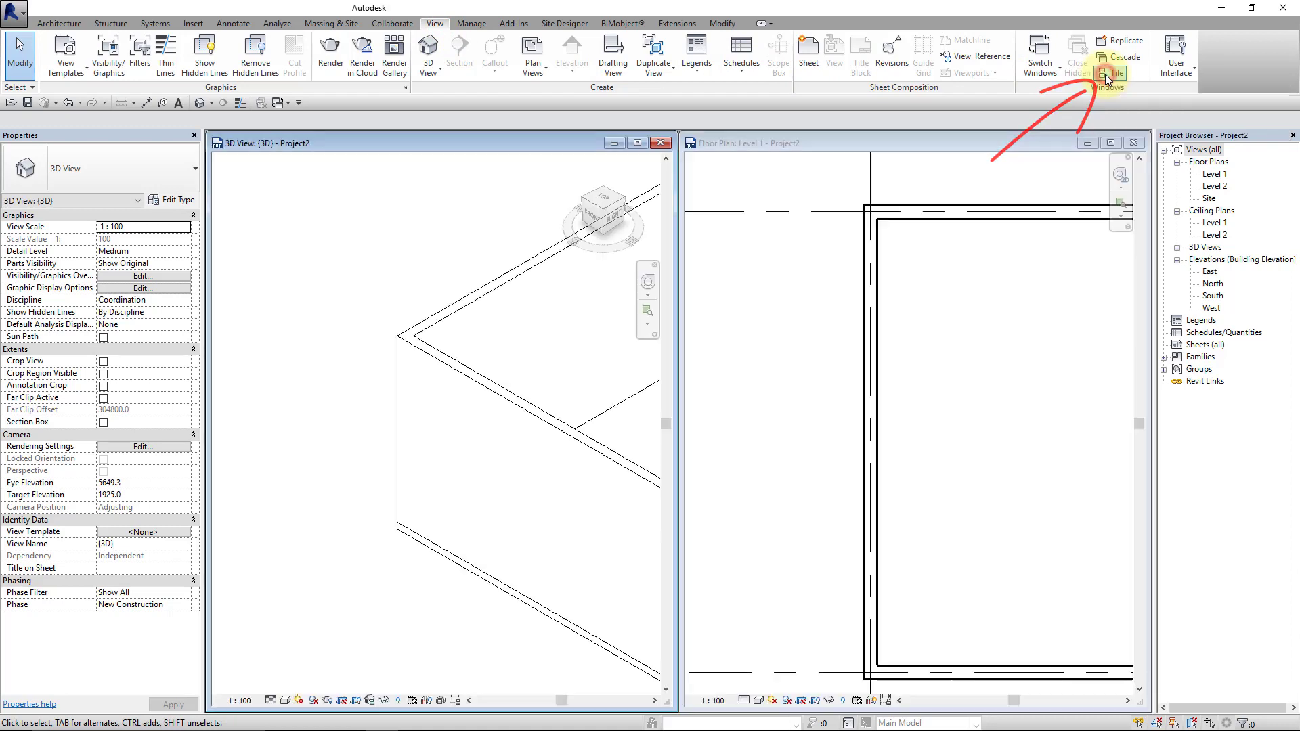
pyautogui.click(806, 147)
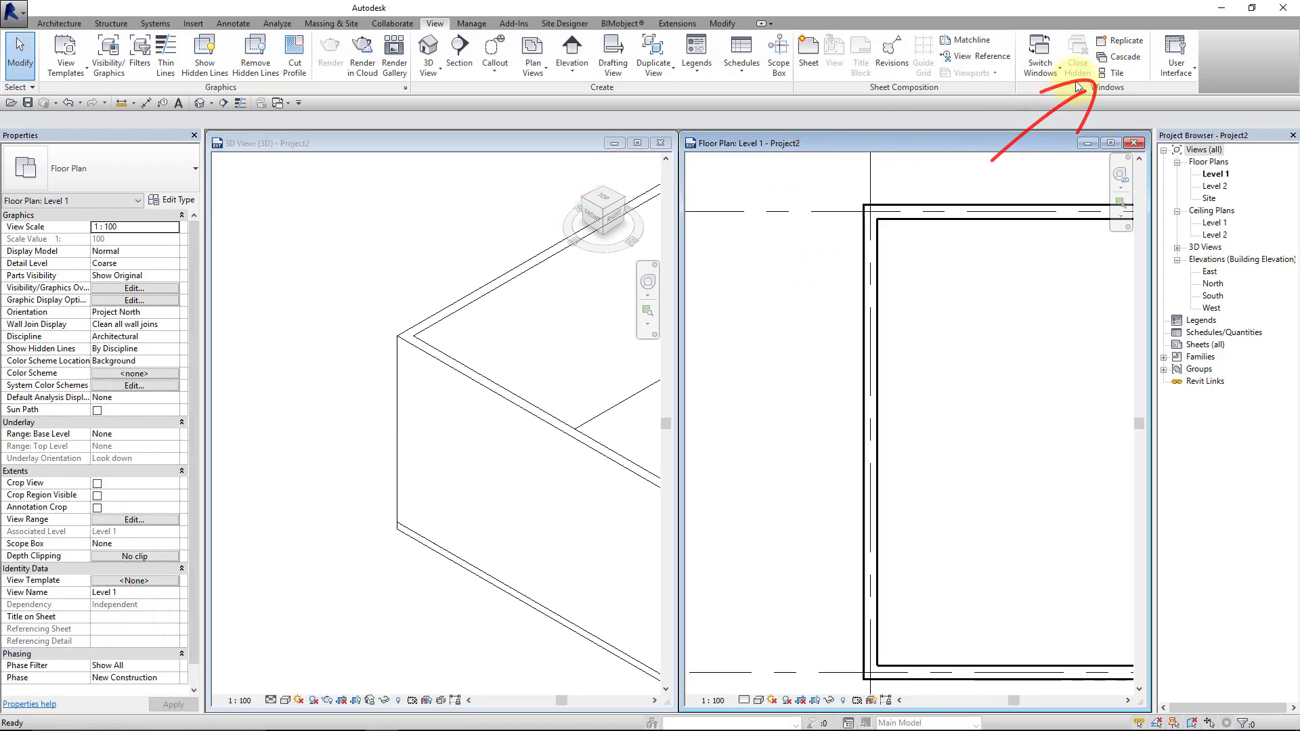
pyautogui.click(1102, 76)
pyautogui.click(950, 143)
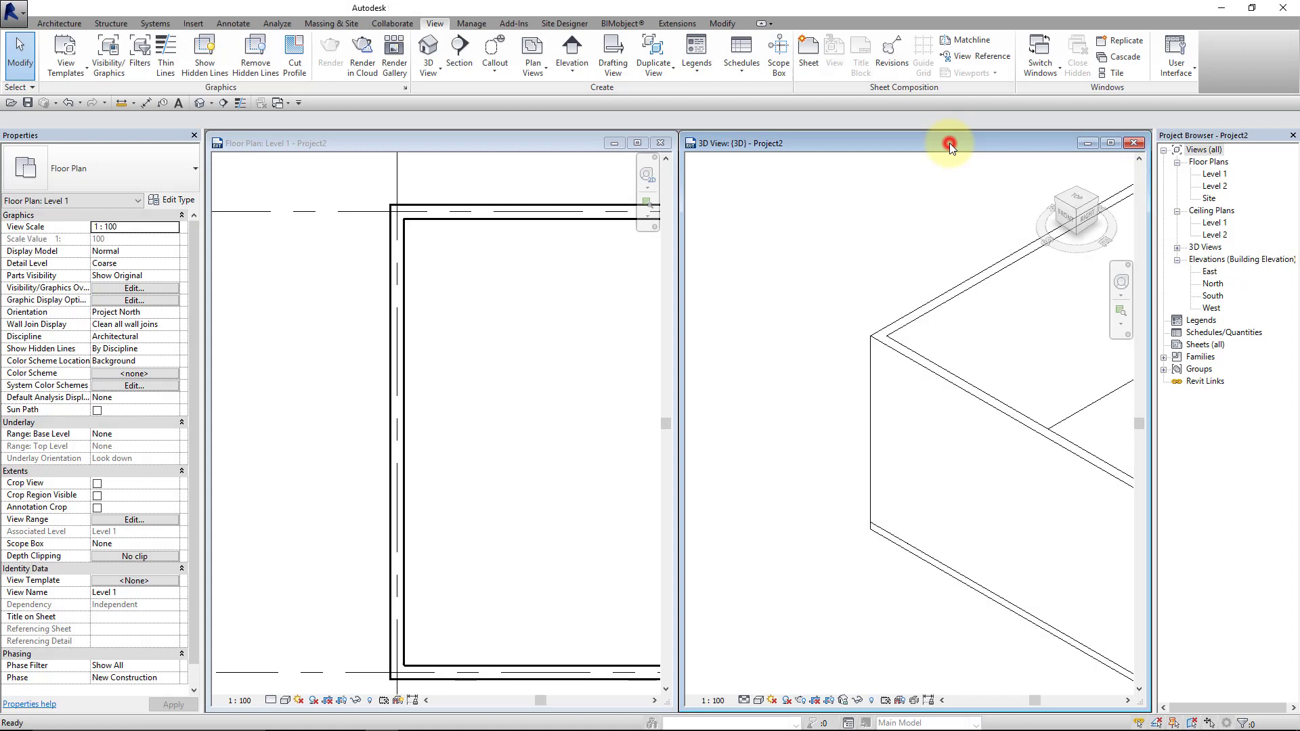
pyautogui.click(1105, 78)
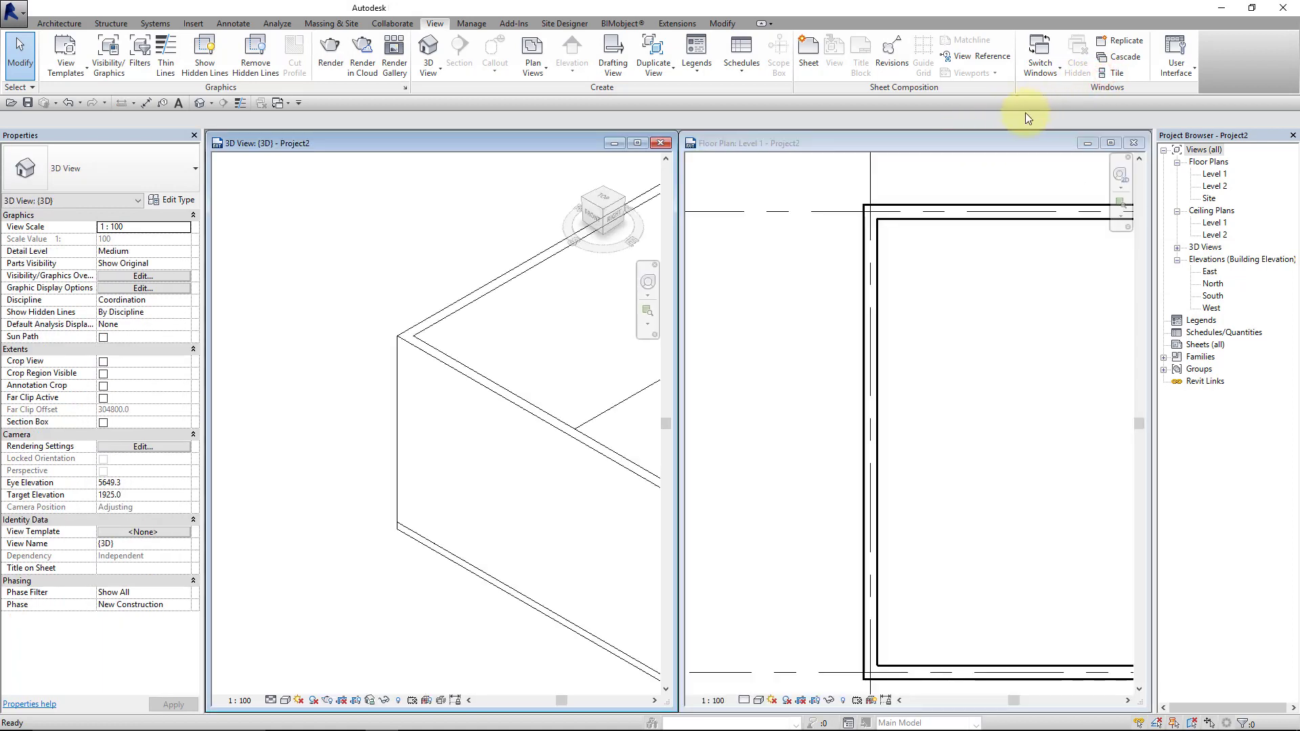
pyautogui.scroll(-3, 508, 336)
pyautogui.moveTo(537, 348); pyautogui.dragTo(377, 384, button='middle')
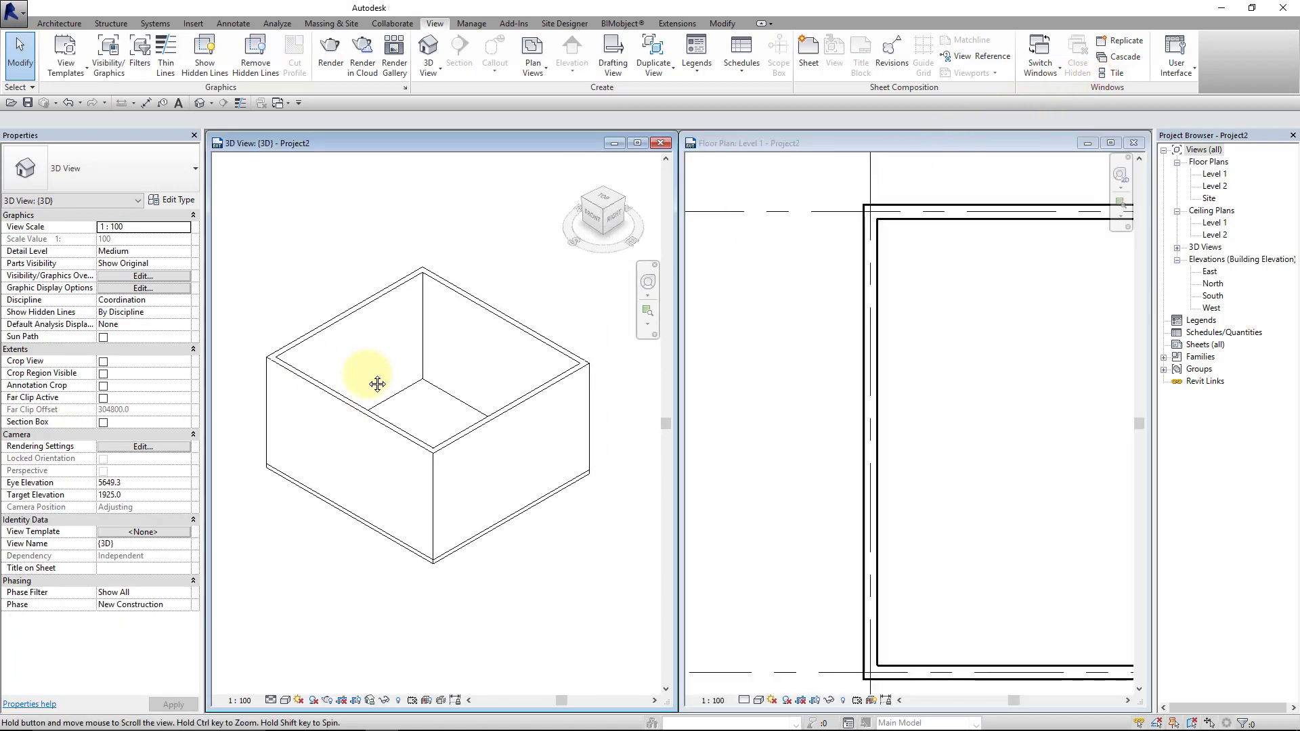
pyautogui.scroll(2, 377, 382)
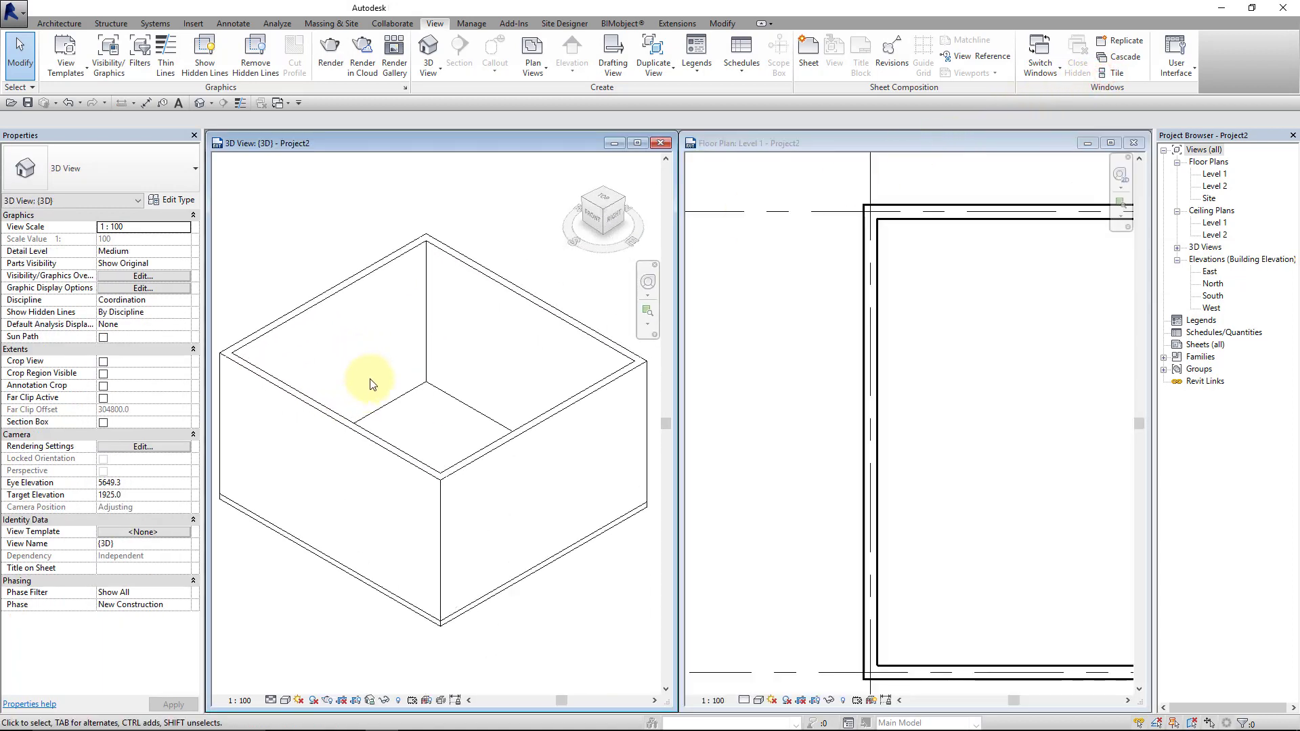
# Inspect the floor and left wall, then bring the whole wall box into view in the plan.
pyautogui.click(387, 600)
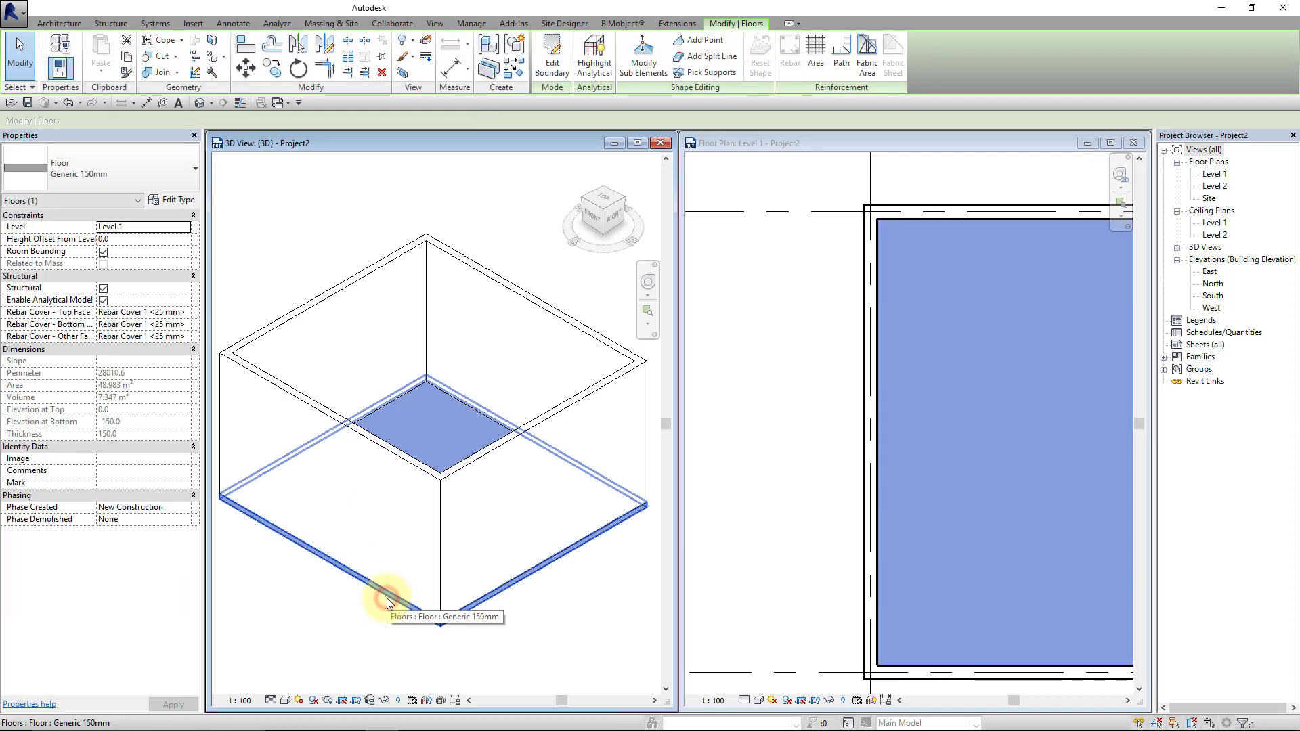
pyautogui.click(358, 618)
pyautogui.click(311, 406)
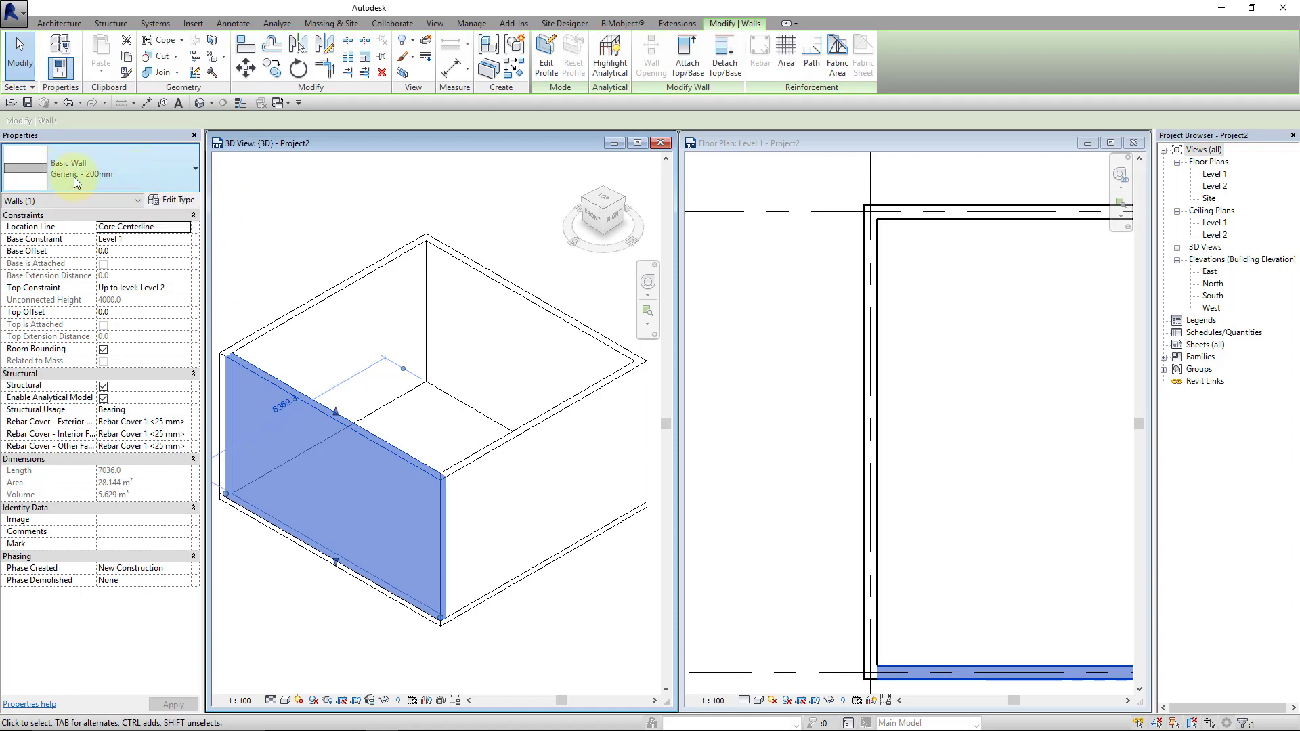
pyautogui.click(344, 222)
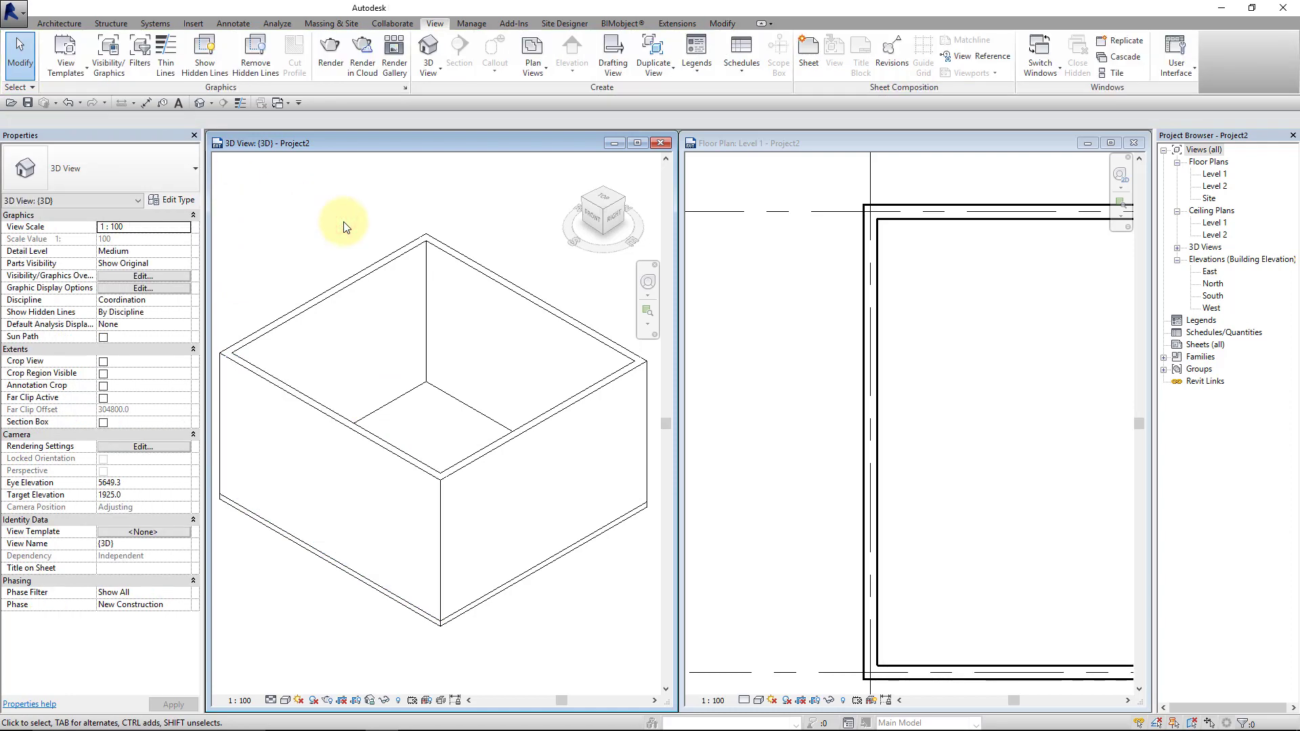
pyautogui.keyDown('shift'); pyautogui.moveTo(344, 222); pyautogui.dragTo(371, 241, button='middle'); pyautogui.keyUp('shift')
pyautogui.click(853, 356)
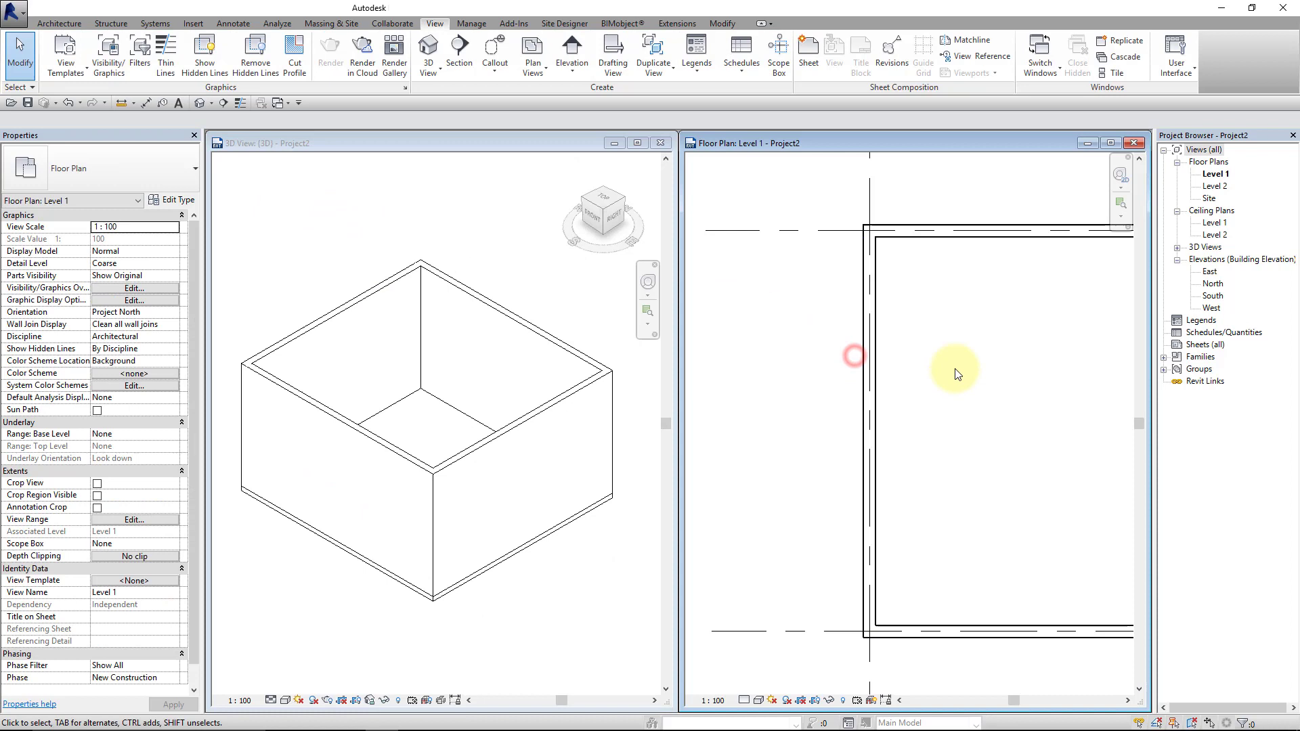
pyautogui.moveTo(955, 374); pyautogui.dragTo(862, 383, button='middle')
pyautogui.scroll(-1, 869, 382)
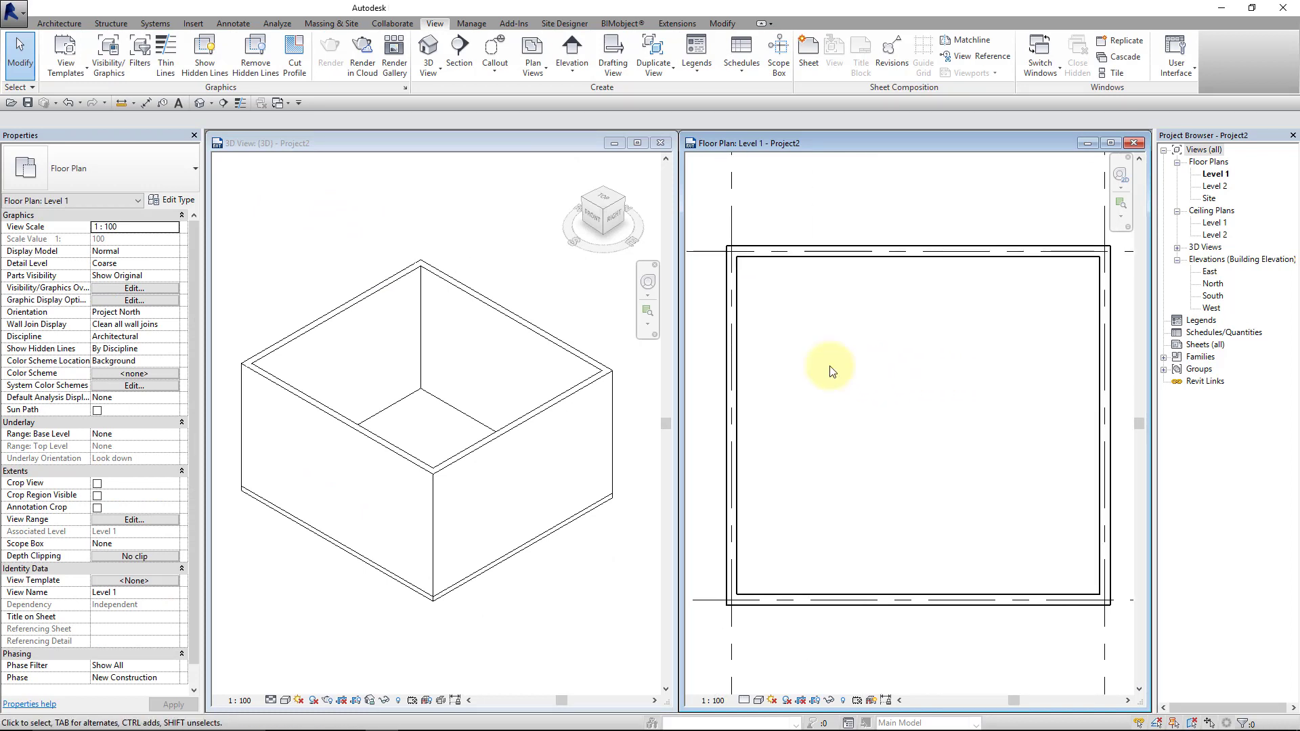
# Start a Roof by Footprint from the Architecture tab and accept placing it on Level 2.
pyautogui.click(77, 21)
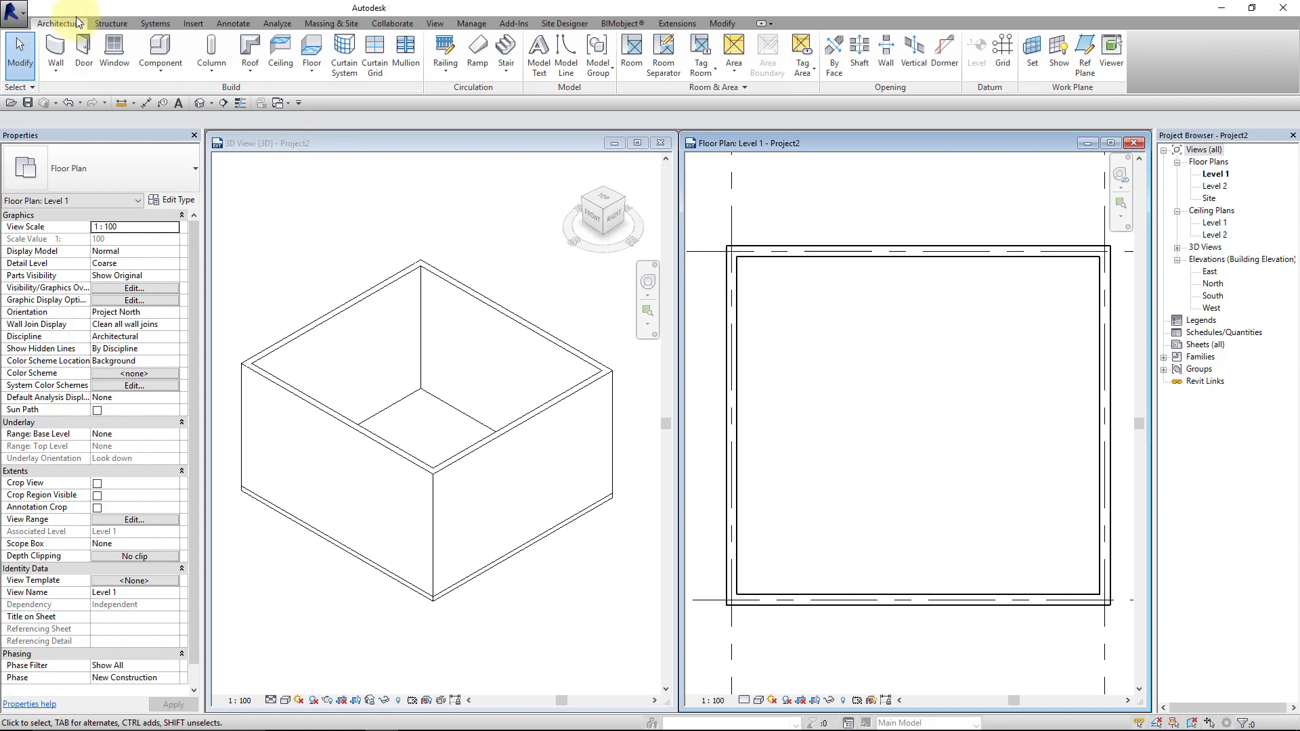
pyautogui.click(254, 68)
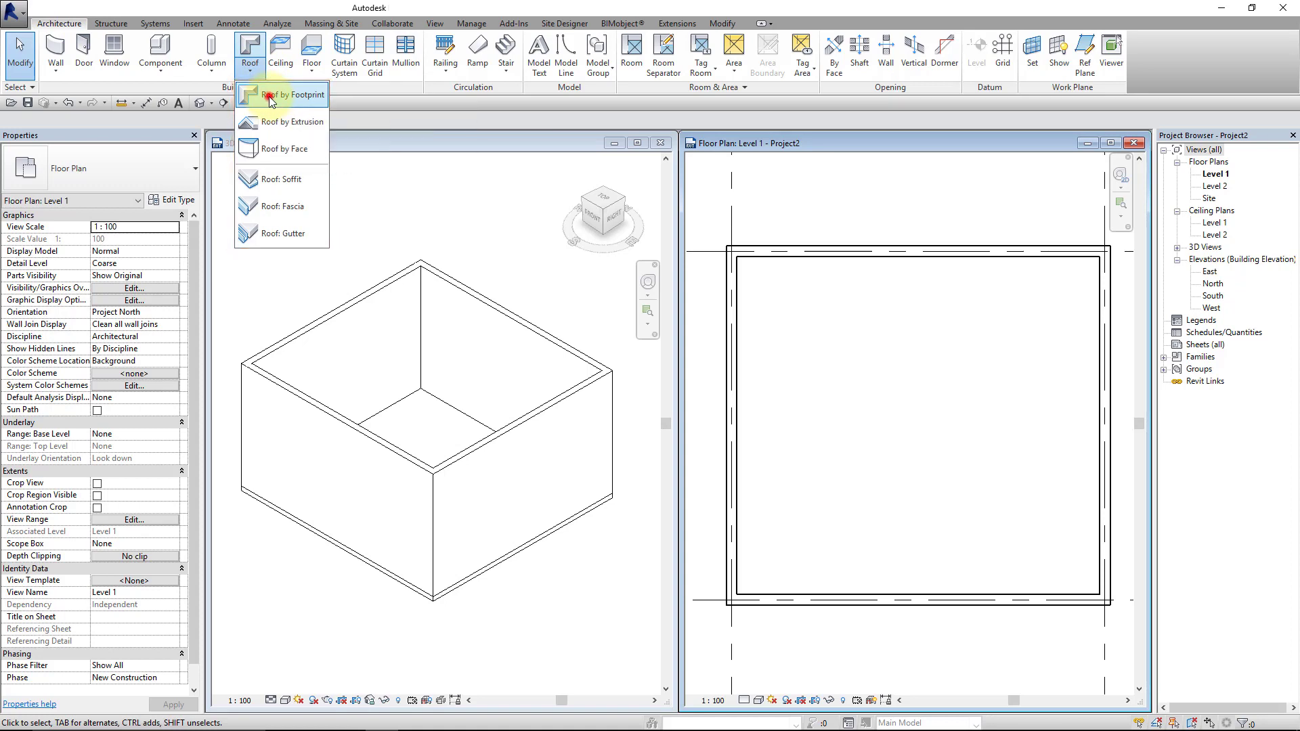
pyautogui.click(270, 96)
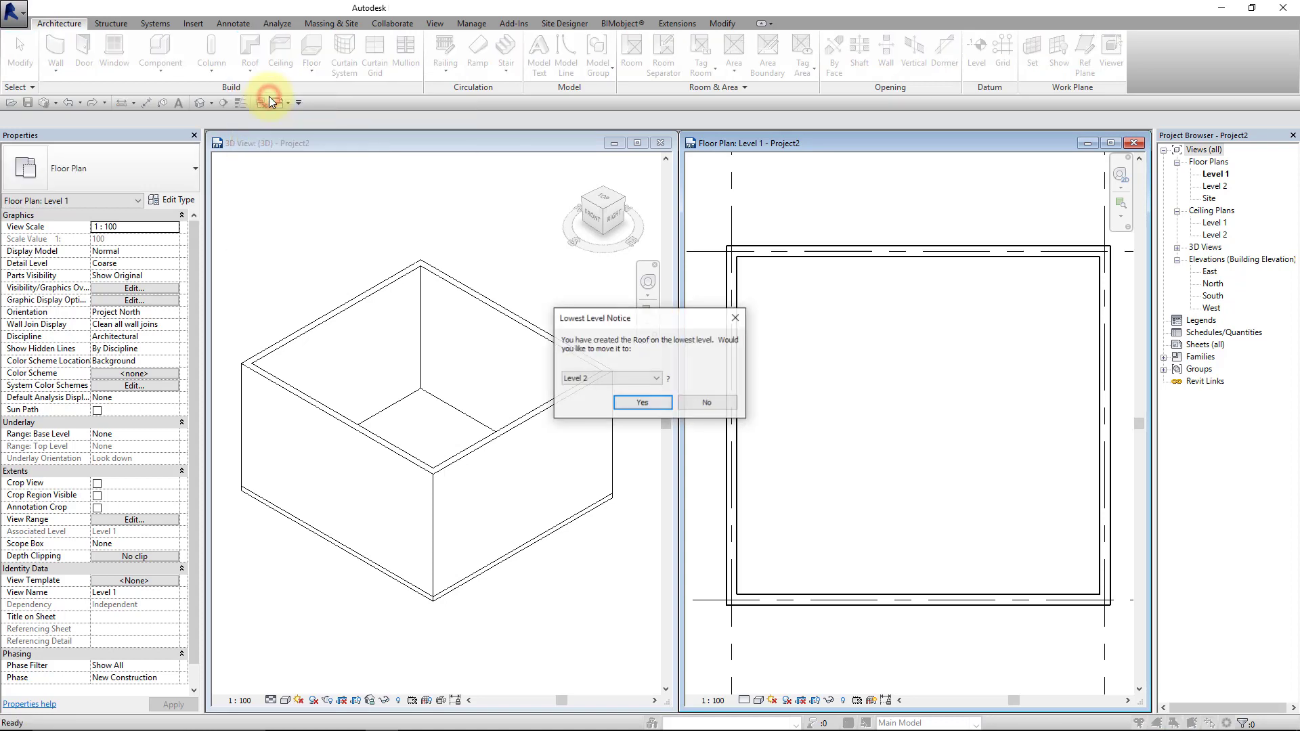
pyautogui.click(625, 404)
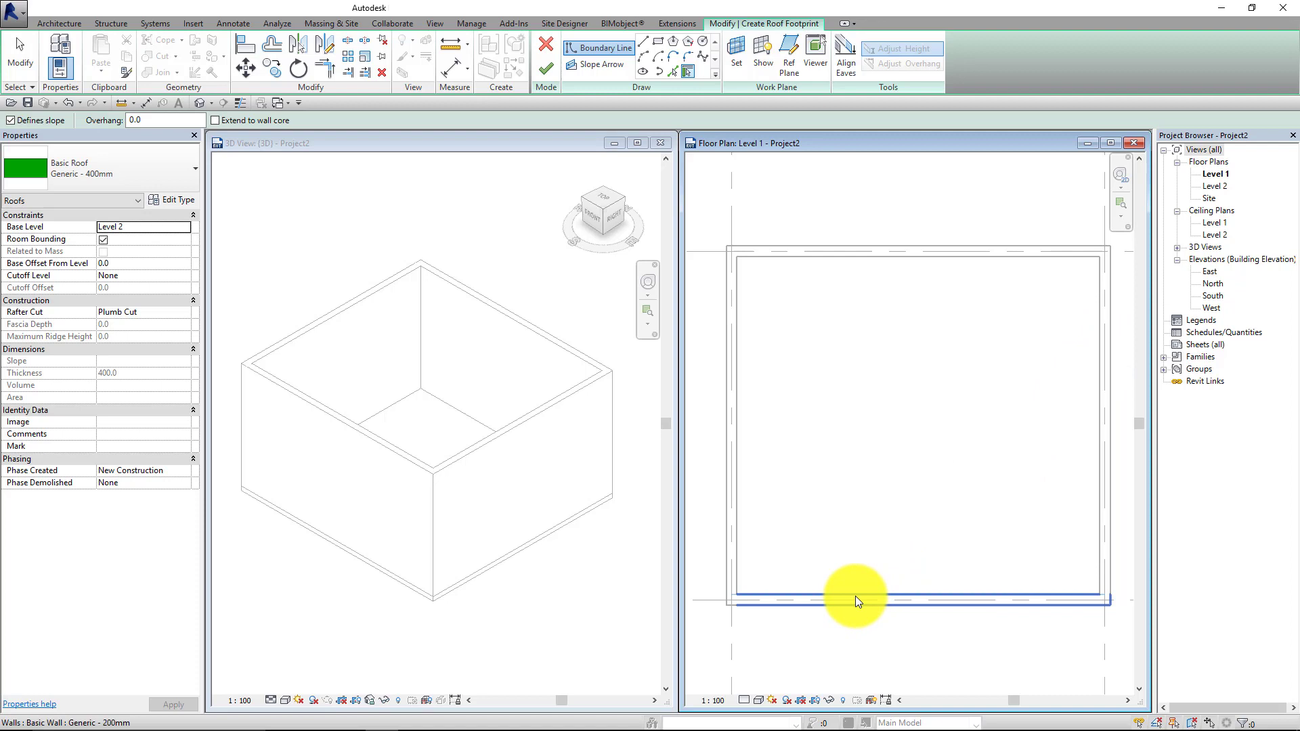
# Set the roof overhang to 800 in the Options Bar.
pyautogui.click(568, 143)
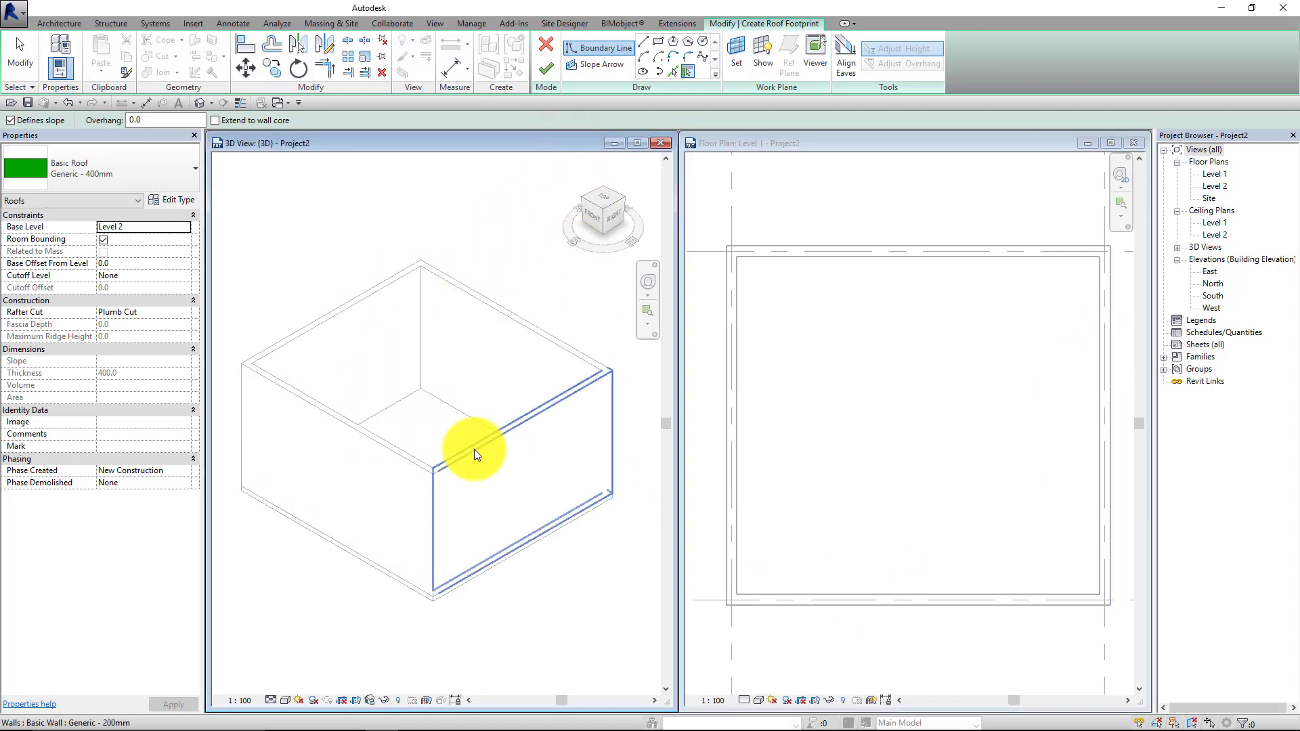
pyautogui.click(160, 120)
pyautogui.doubleClick(160, 120)
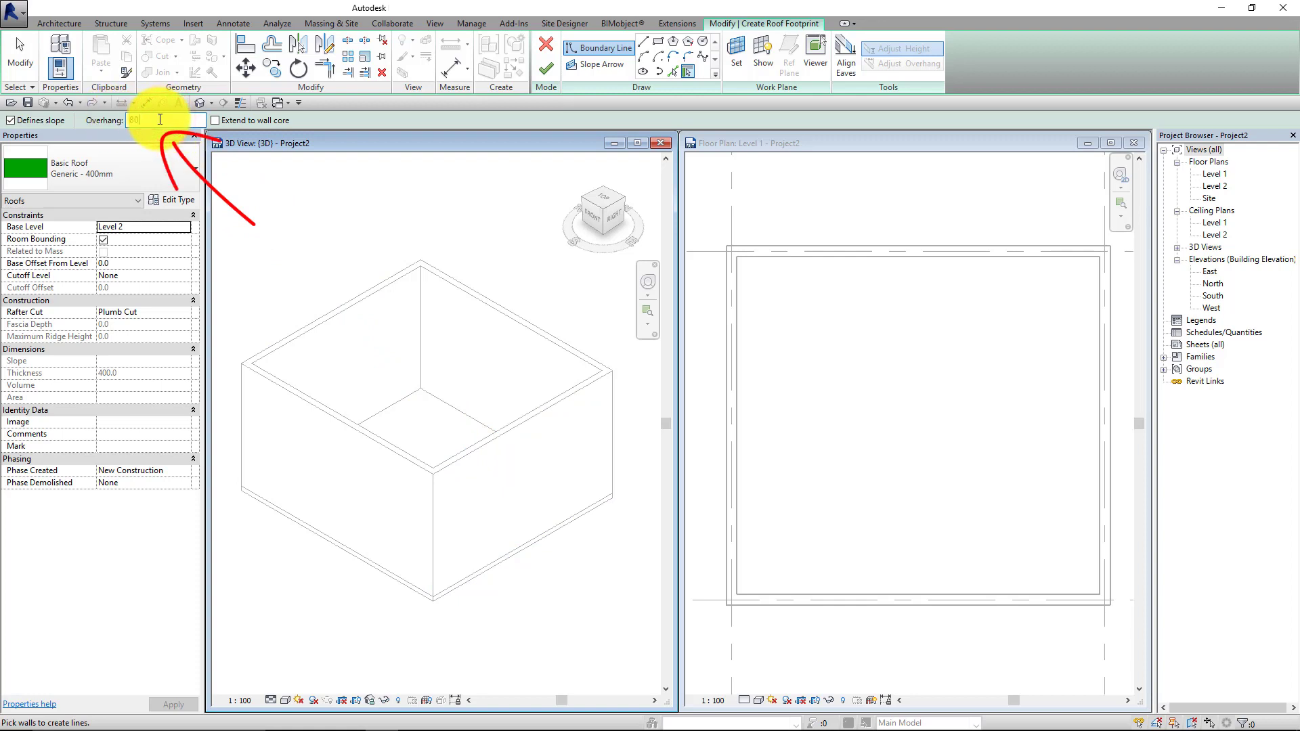
pyautogui.press('Return')
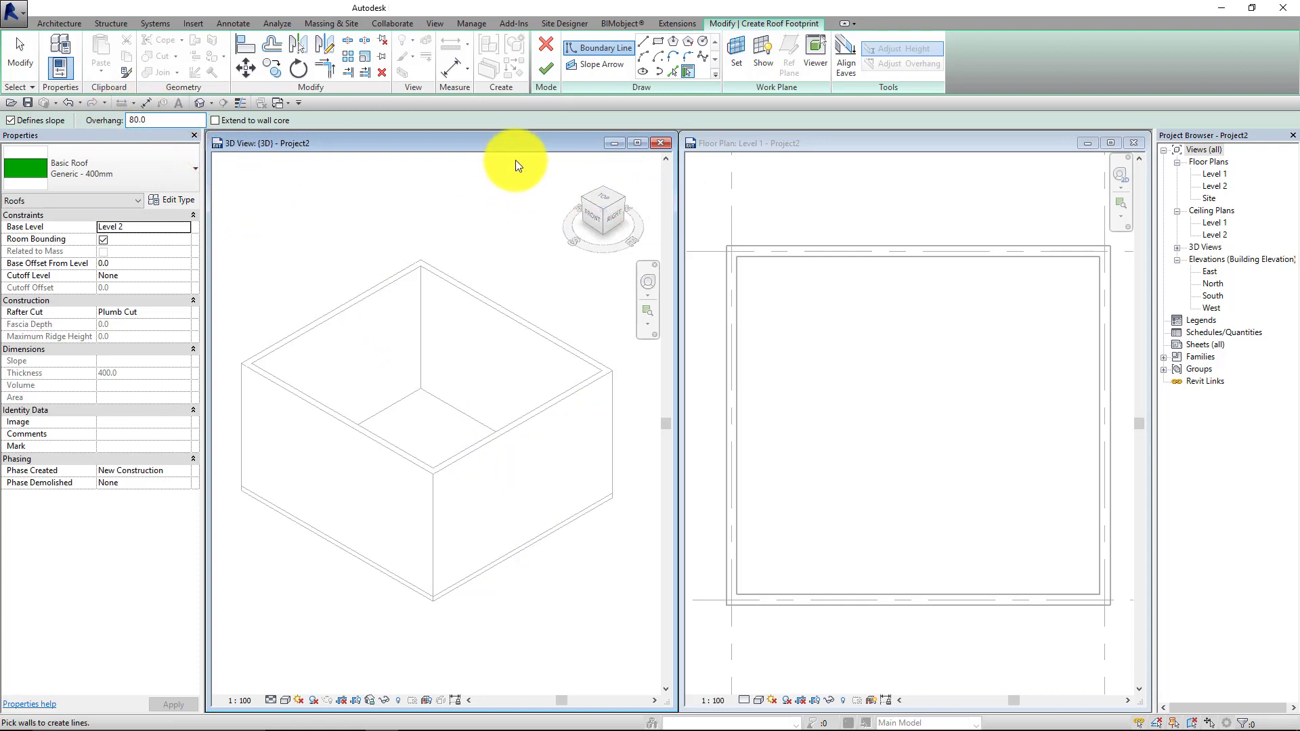
pyautogui.click(517, 139)
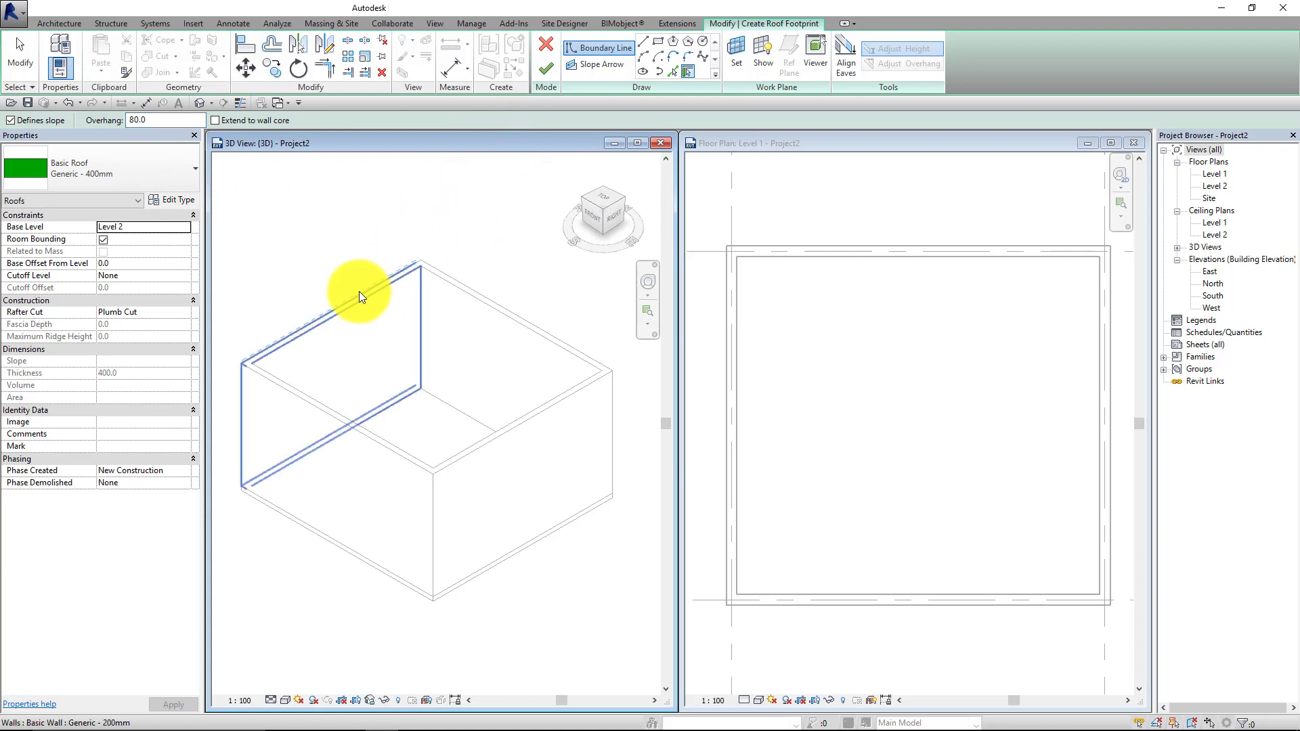
pyautogui.doubleClick(136, 120)
pyautogui.write('800')
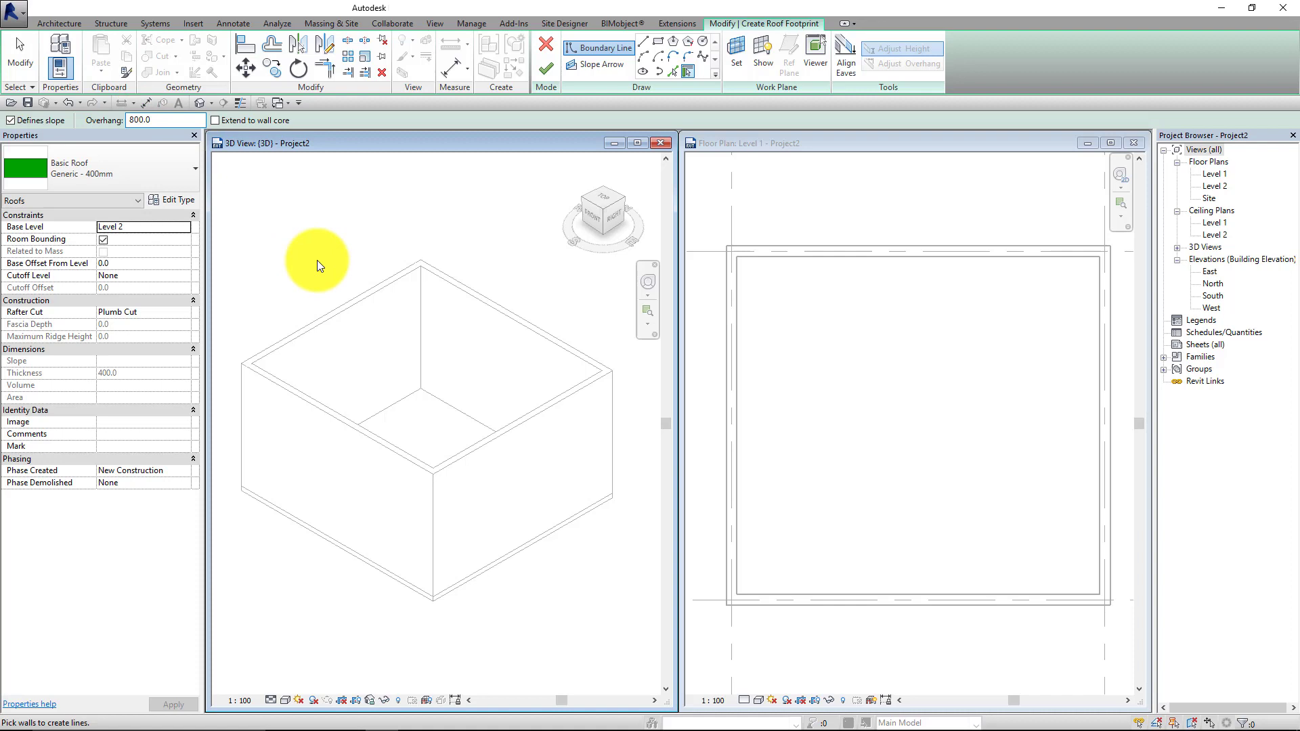
# Pick all four walls as sloped roof edges, finish the hipped roof and view it from below.
pyautogui.click(355, 297)
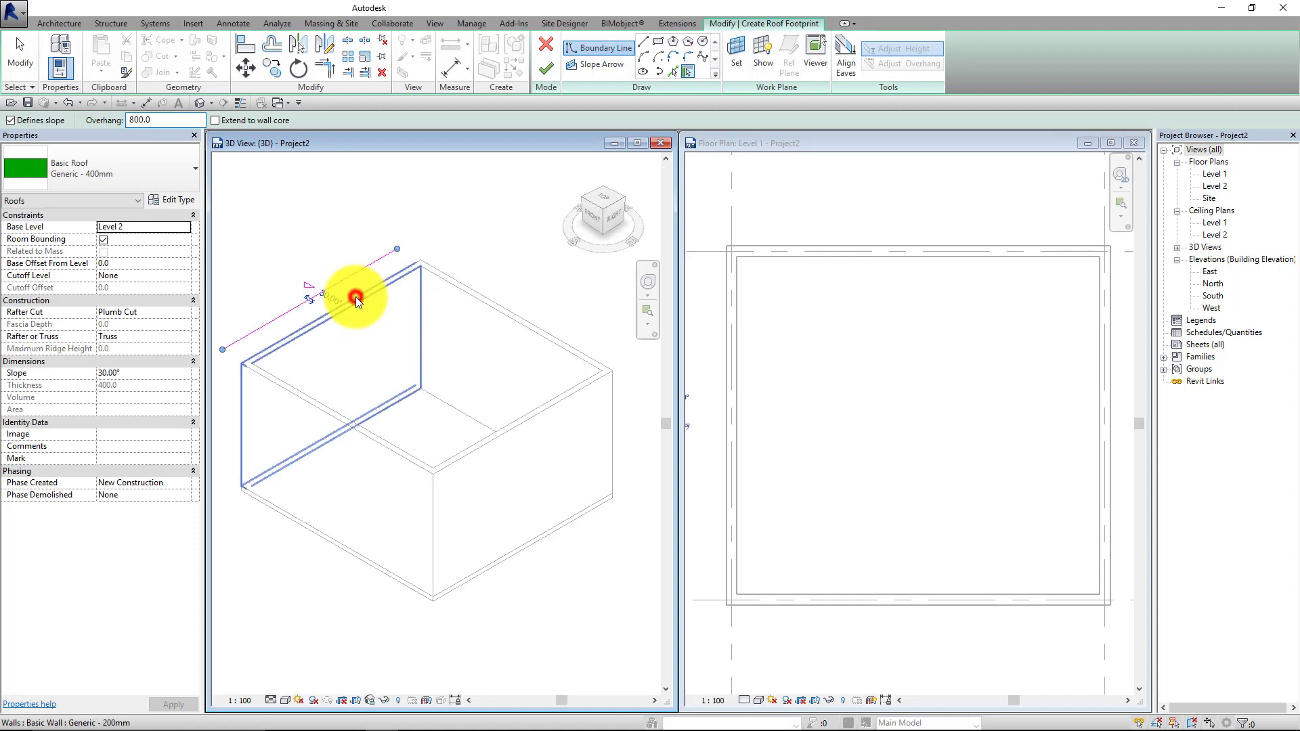
pyautogui.click(453, 270)
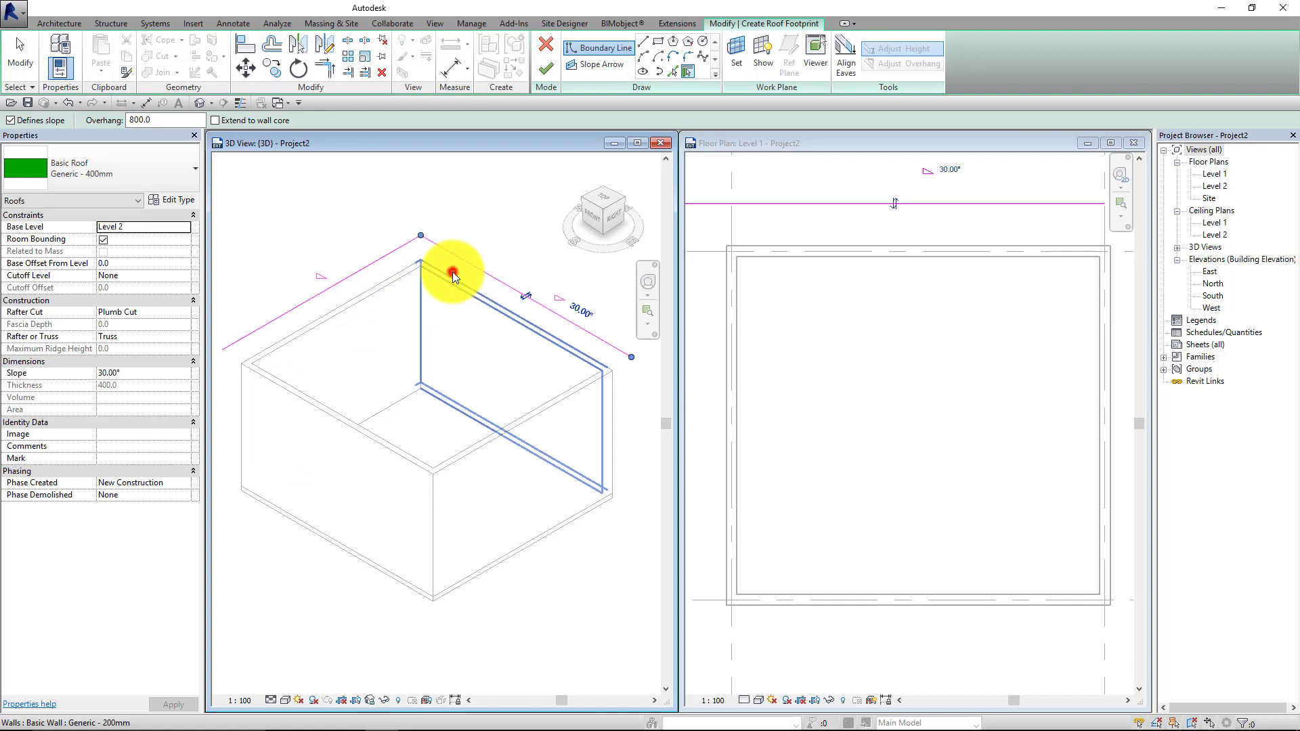
pyautogui.click(513, 429)
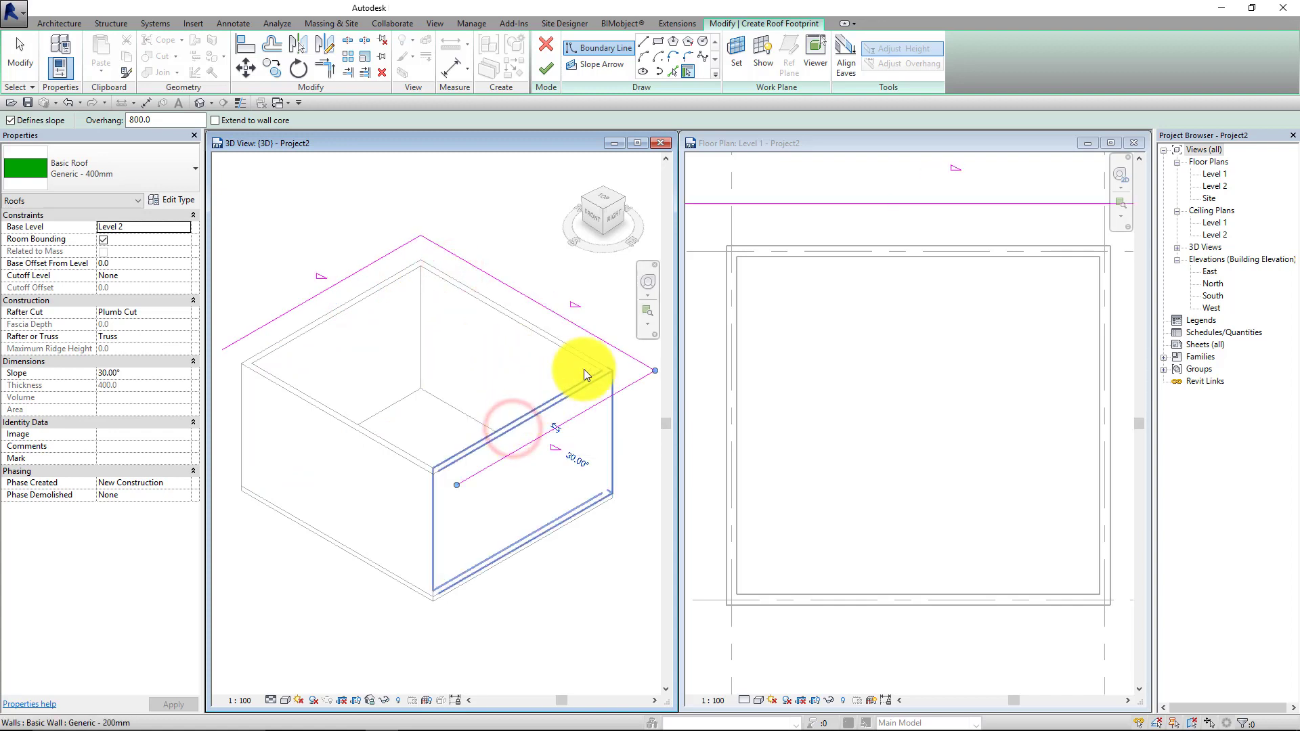
pyautogui.click(780, 145)
pyautogui.scroll(-2, 832, 342)
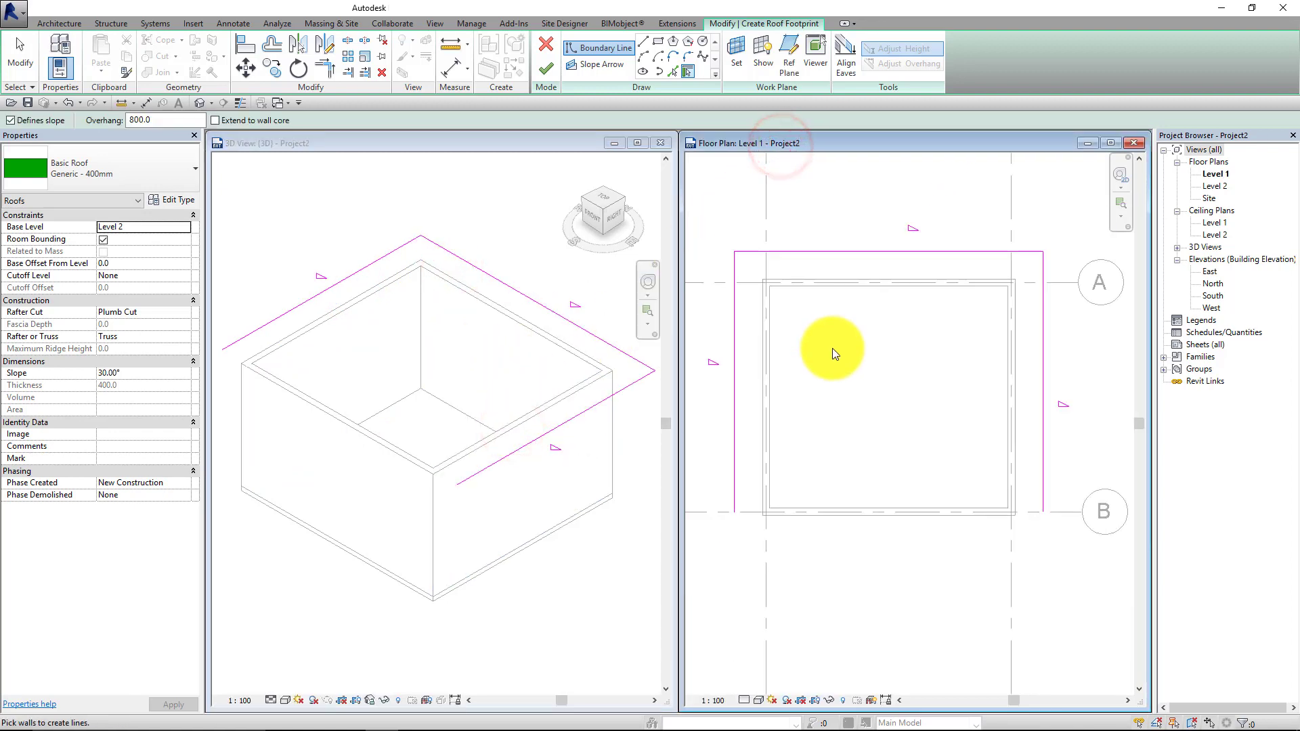
pyautogui.click(829, 514)
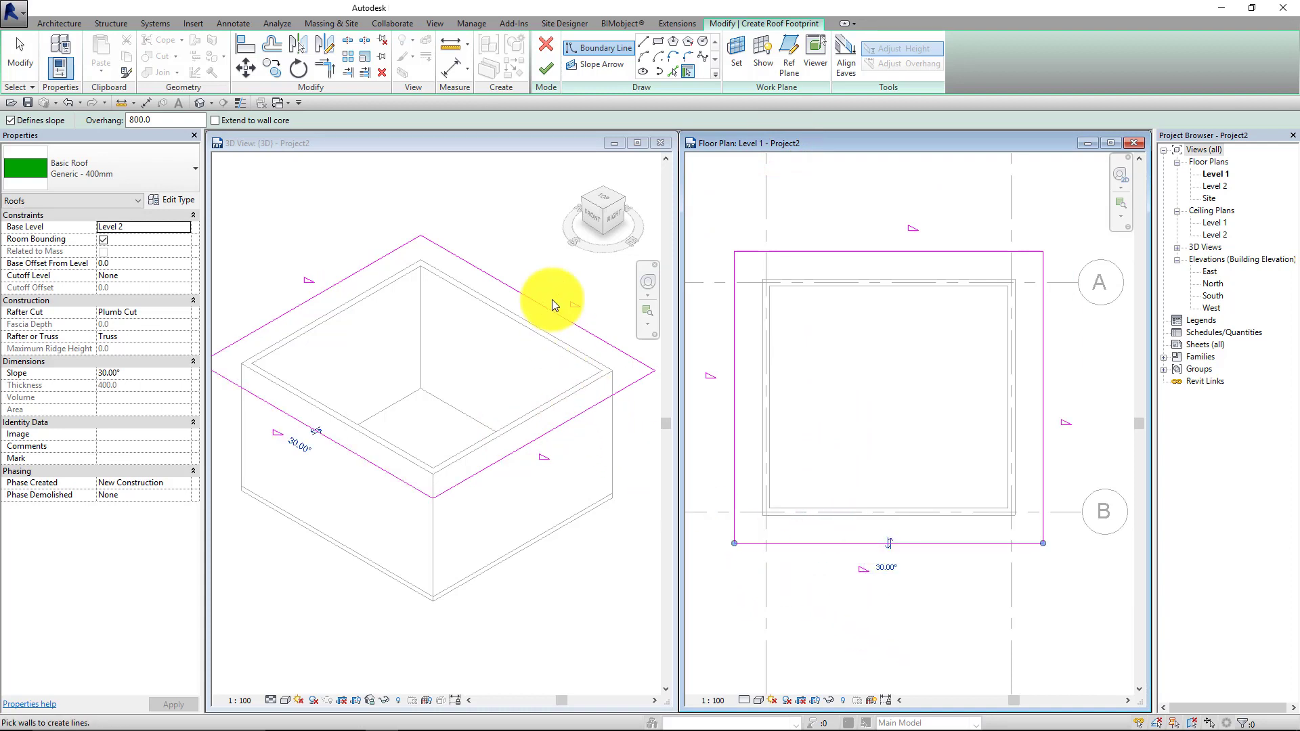
pyautogui.click(545, 72)
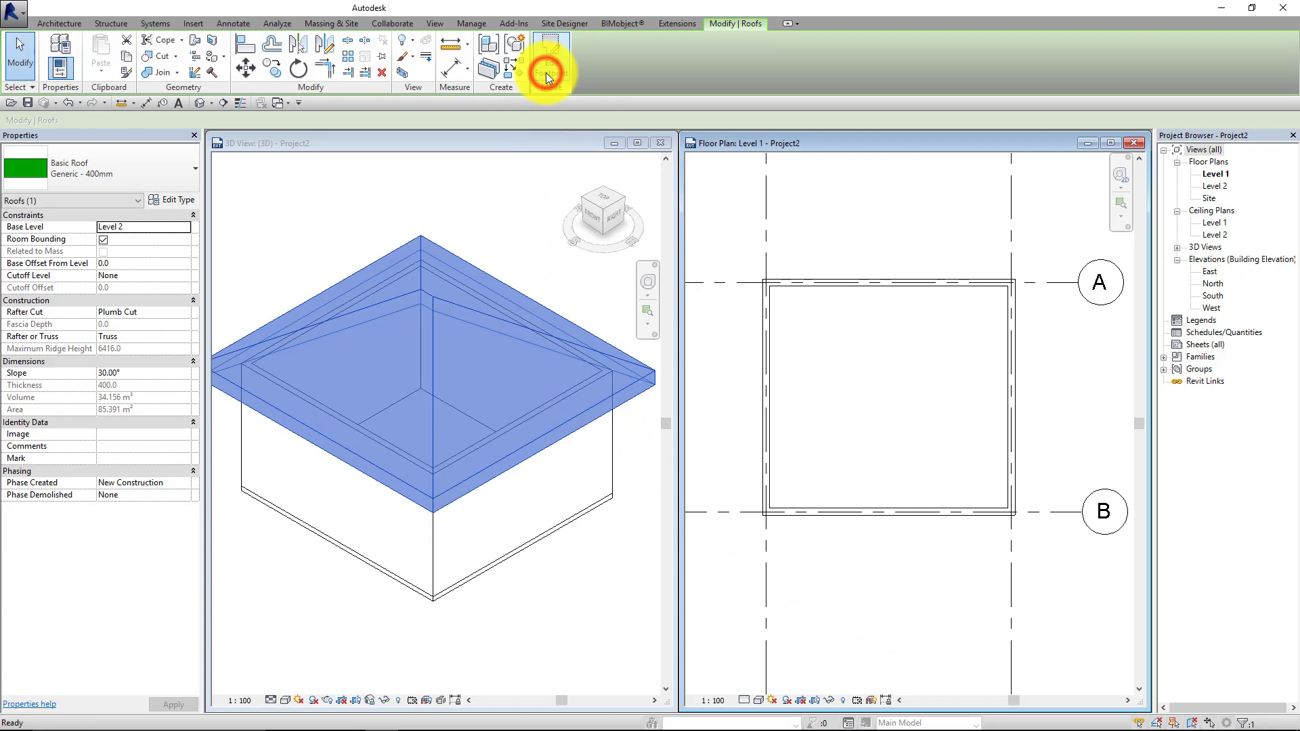
pyautogui.click(534, 257)
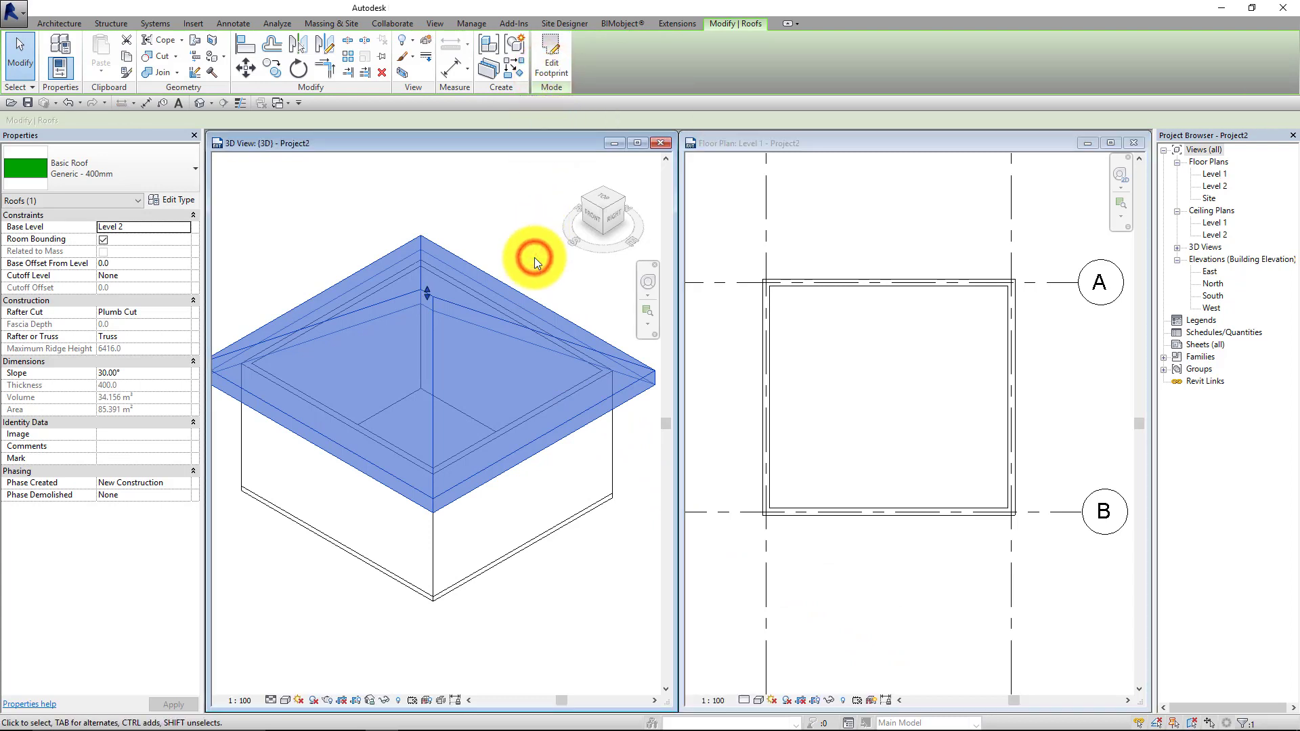
pyautogui.click(566, 561)
pyautogui.keyDown('shift'); pyautogui.moveTo(569, 551); pyautogui.dragTo(560, 372, button='middle'); pyautogui.keyUp('shift')
# Undo an accidental grid move, then drag grids 2 and 1 inward with their walls.
pyautogui.click(798, 573)
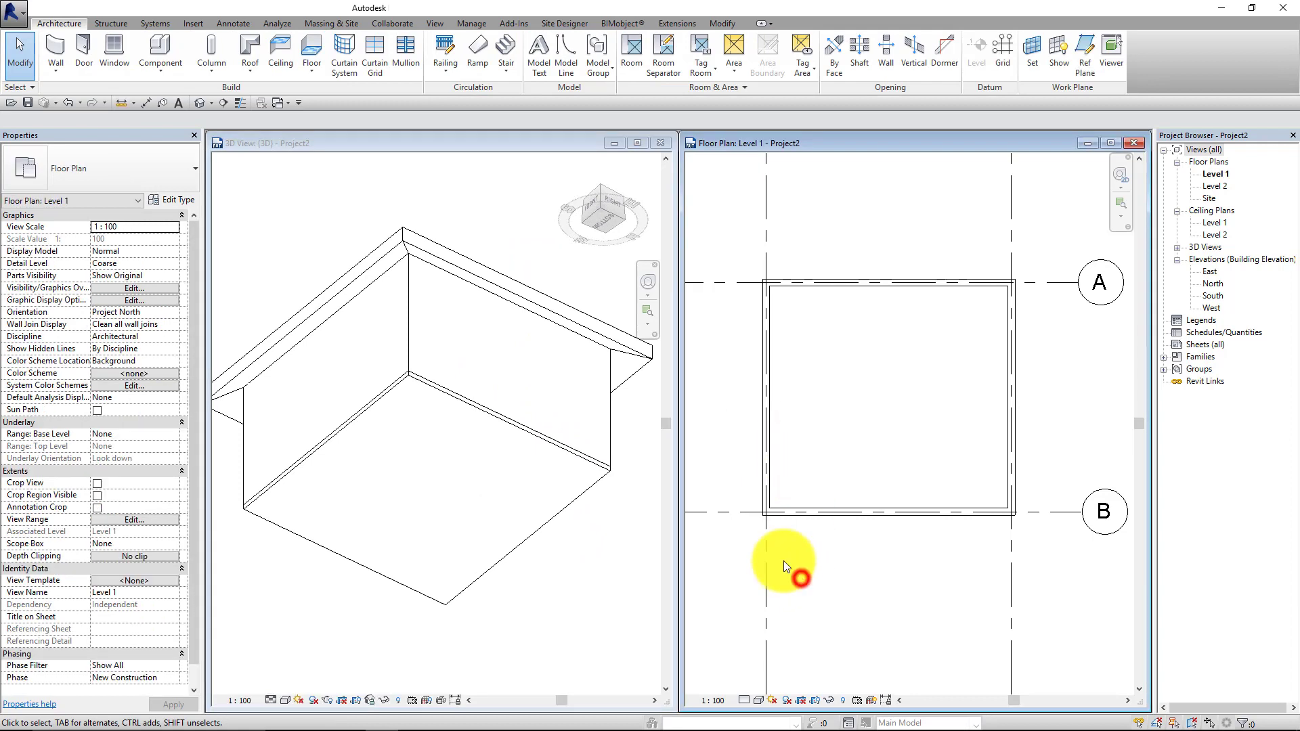
pyautogui.click(766, 546)
pyautogui.moveTo(766, 546); pyautogui.dragTo(846, 551)
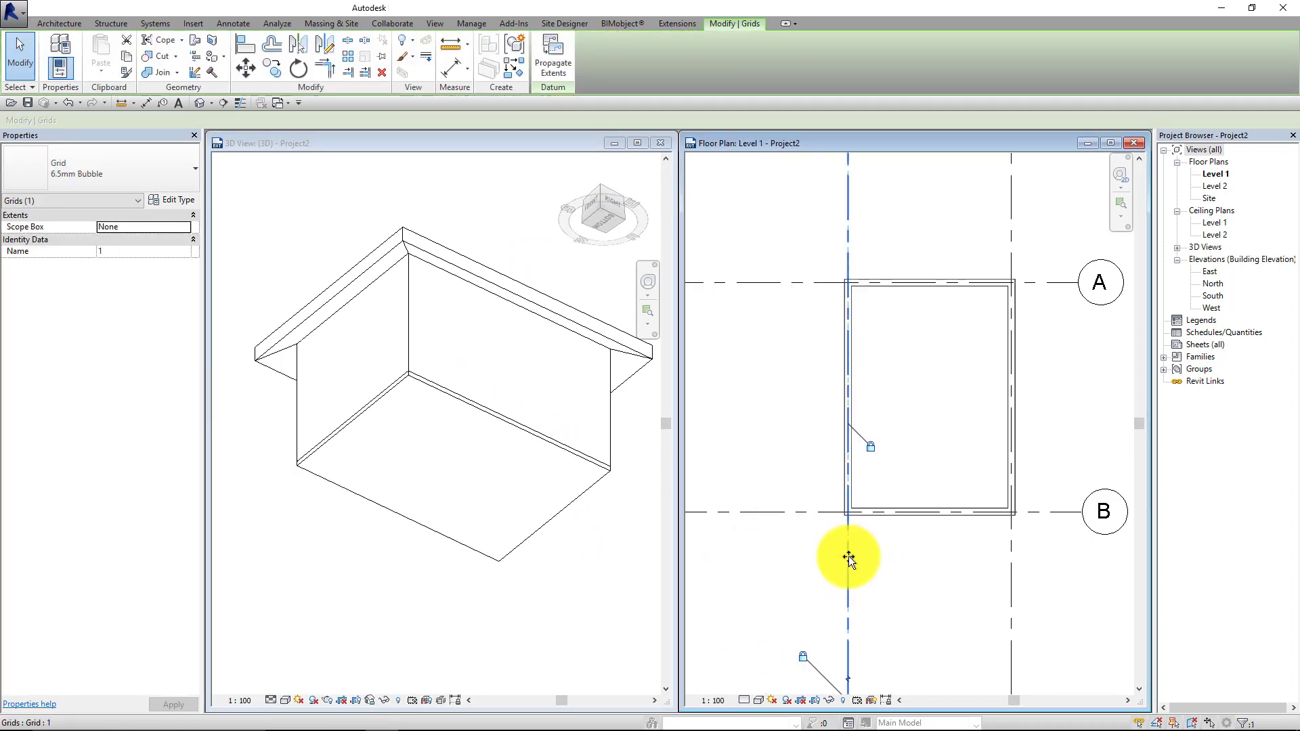
pyautogui.hotkey('ctrl', 'z')
pyautogui.click(1036, 512)
pyautogui.moveTo(1037, 512)
pyautogui.mouseDown()
pyautogui.moveTo(1032, 412)
pyautogui.moveTo(1037, 561)
pyautogui.moveTo(941, 595)
pyautogui.moveTo(1020, 594)
pyautogui.mouseUp()
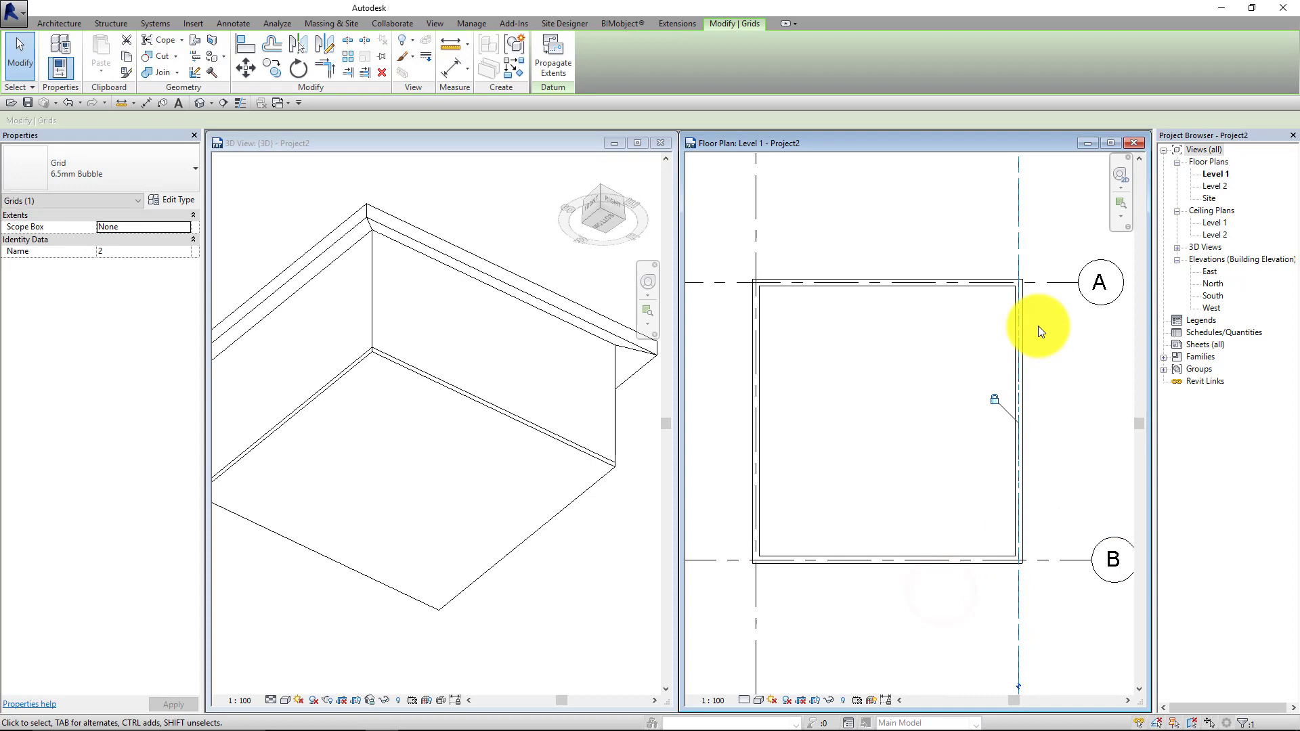
pyautogui.moveTo(1040, 283)
pyautogui.mouseDown()
pyautogui.moveTo(1049, 375)
pyautogui.moveTo(1041, 272)
pyautogui.mouseUp()
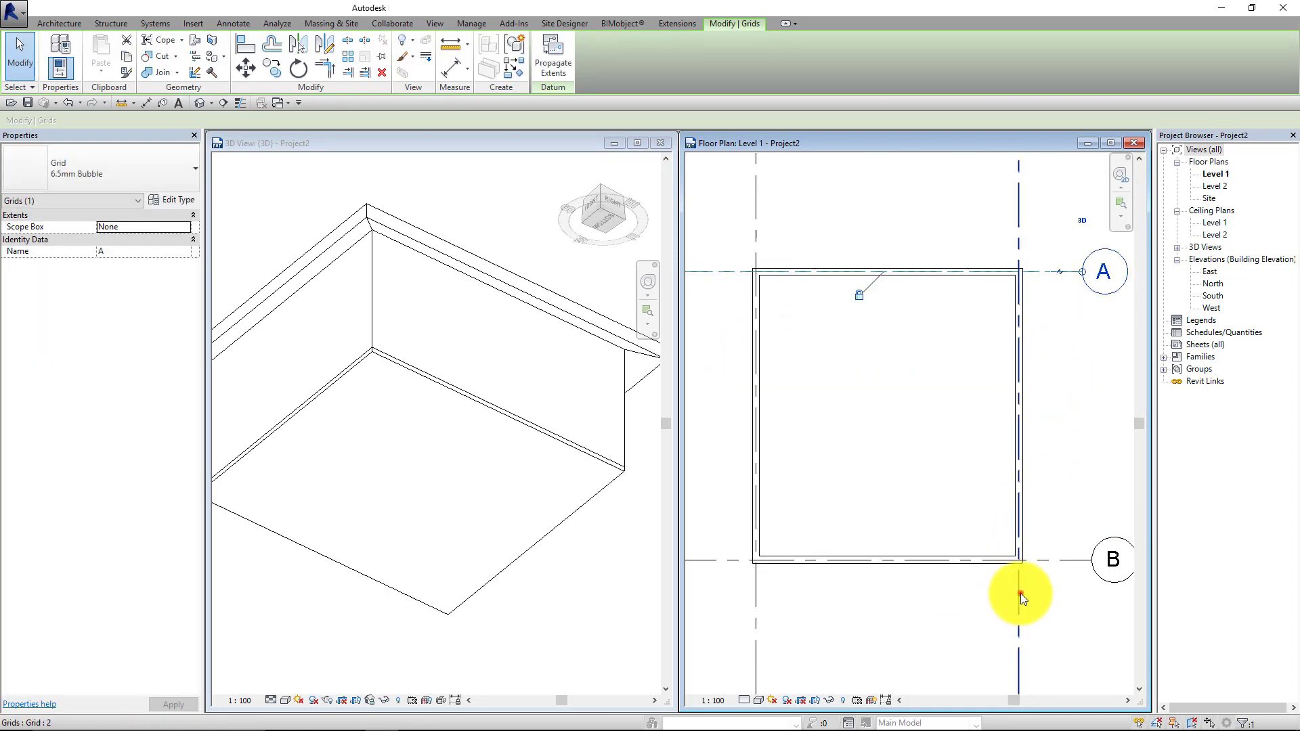
pyautogui.moveTo(1021, 593); pyautogui.dragTo(973, 609)
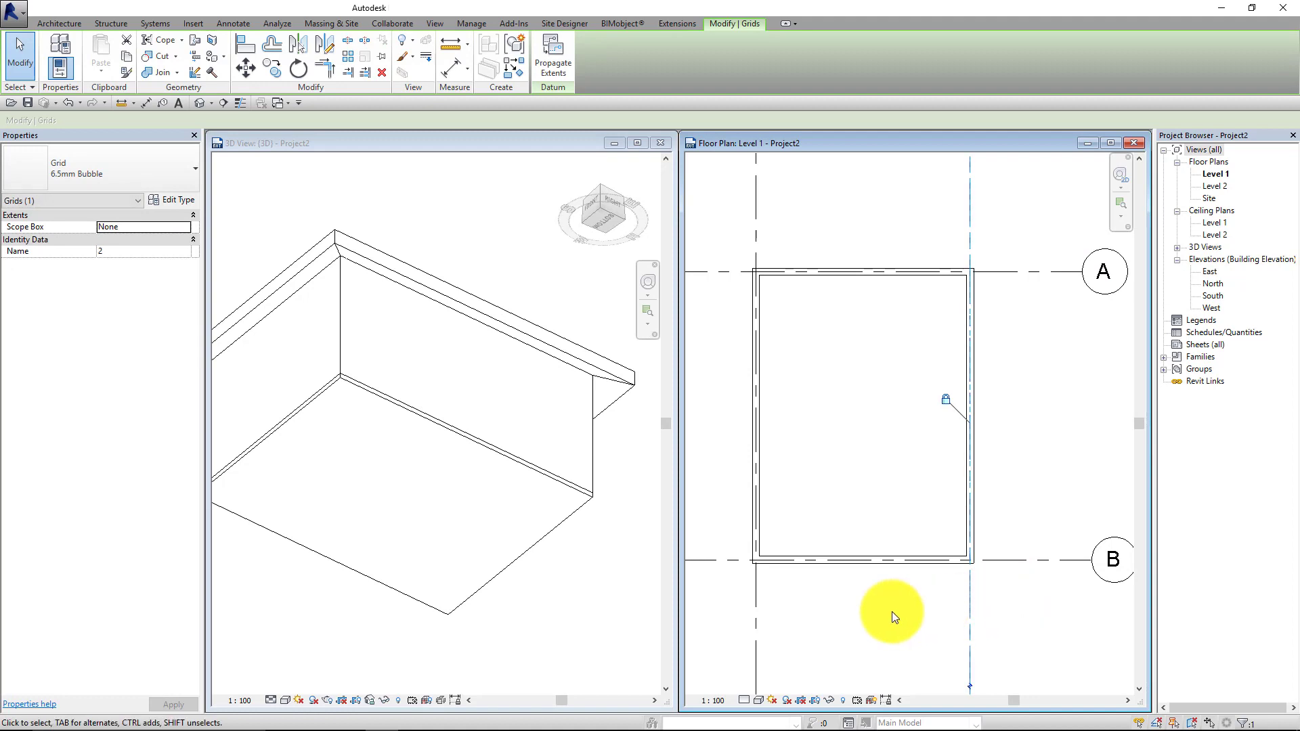
pyautogui.moveTo(757, 591); pyautogui.dragTo(822, 586)
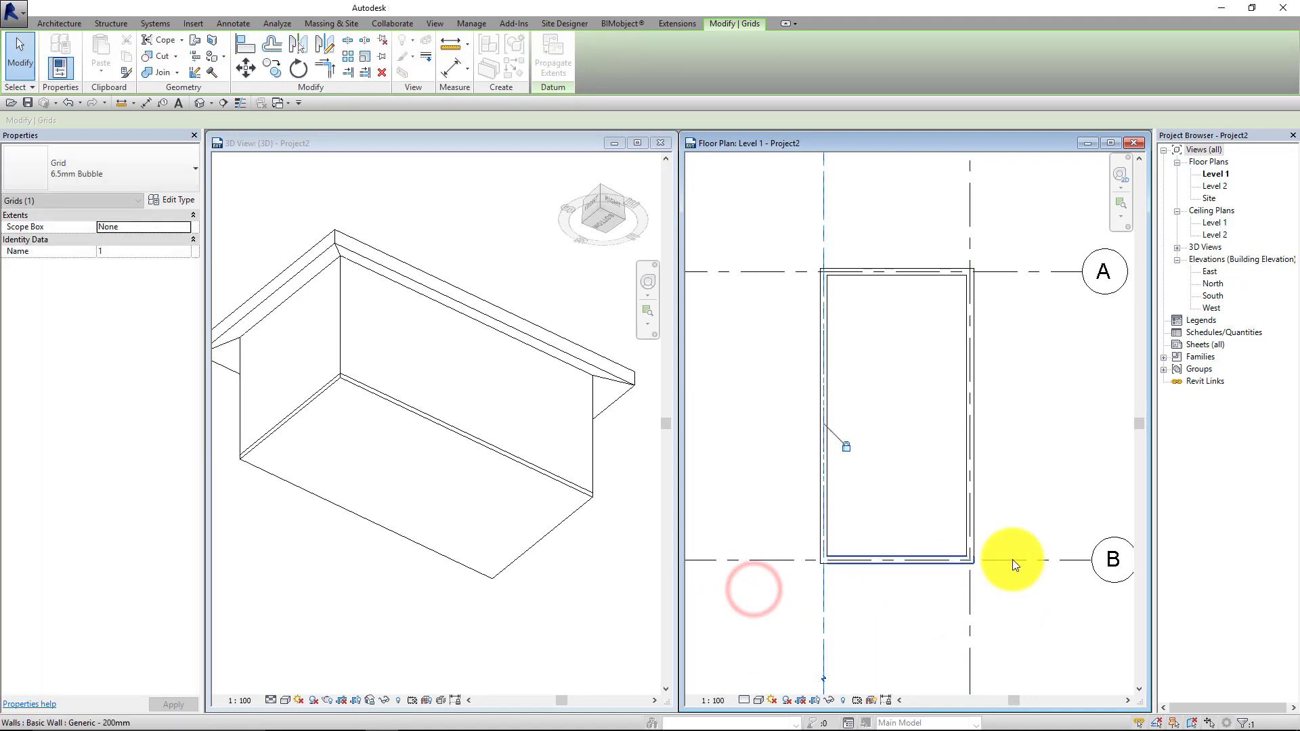
# Drag grids B and A inward so the house footprint becomes smaller and squarer.
pyautogui.click(1012, 559)
pyautogui.moveTo(1006, 561); pyautogui.dragTo(997, 484)
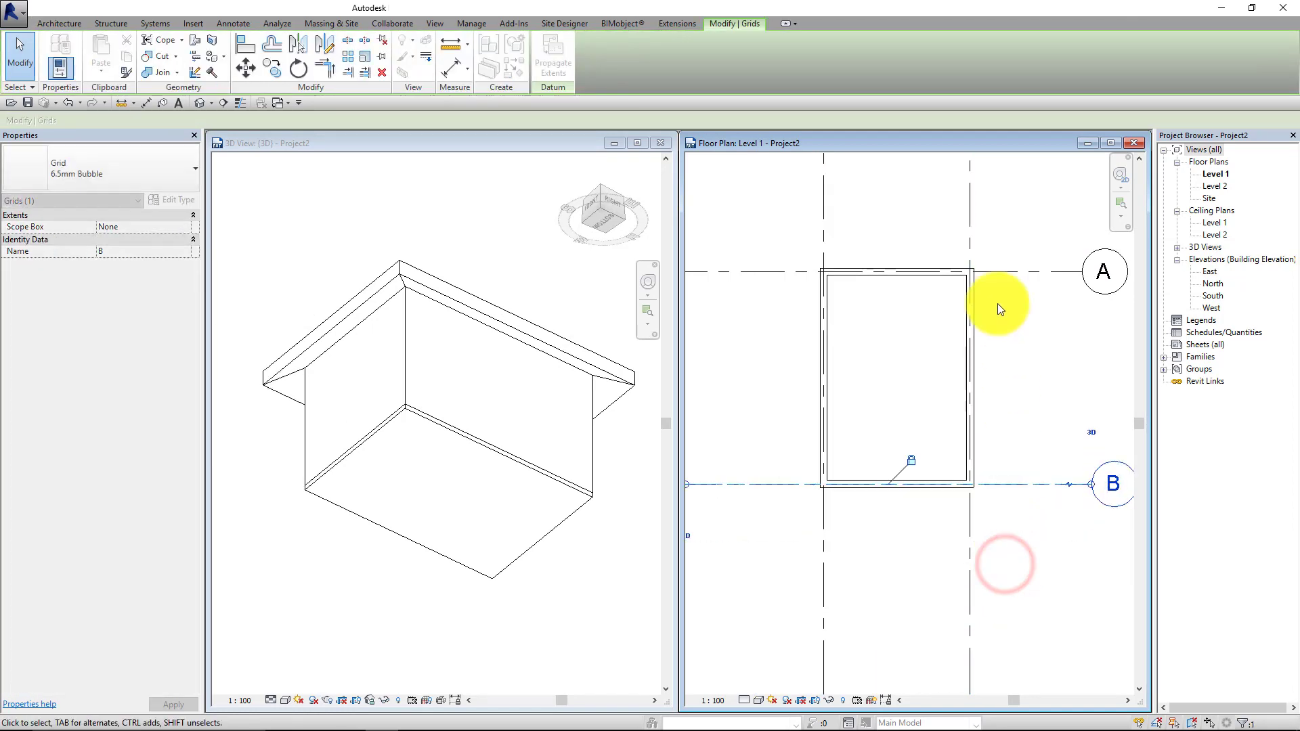
pyautogui.click(998, 272)
pyautogui.moveTo(999, 272); pyautogui.dragTo(990, 311)
pyautogui.click(1025, 553)
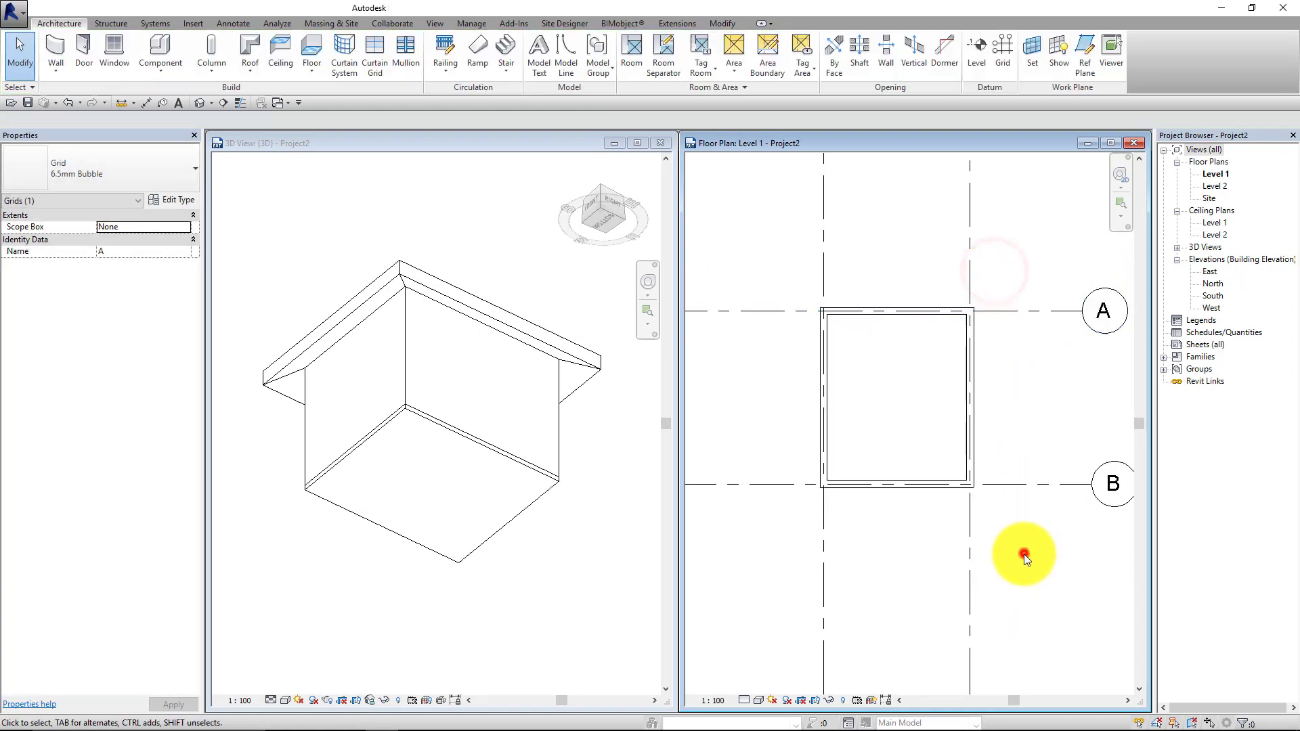
pyautogui.scroll(2, 924, 361)
pyautogui.scroll(2, 924, 360)
pyautogui.moveTo(924, 361); pyautogui.dragTo(943, 348, button='middle')
pyautogui.click(563, 572)
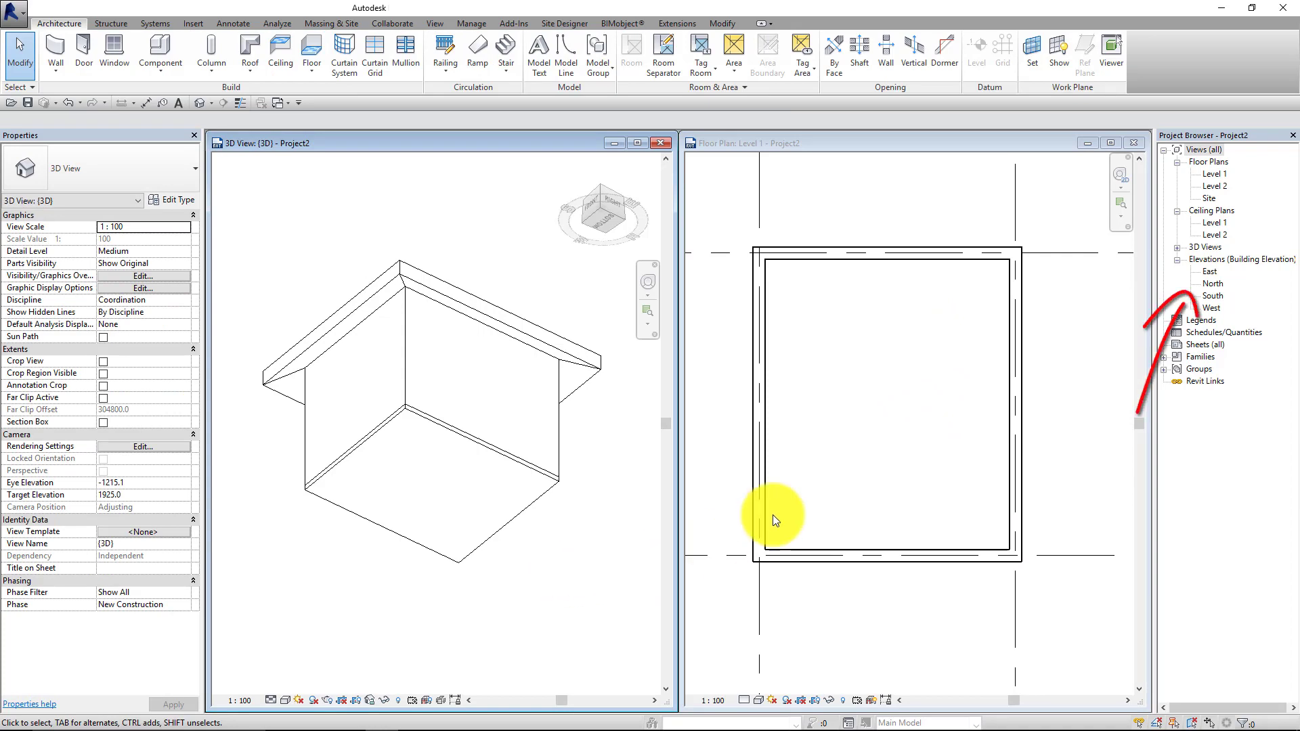
# Open the East elevation, enlarge its window and bring the level heads into view.
pyautogui.doubleClick(1204, 270)
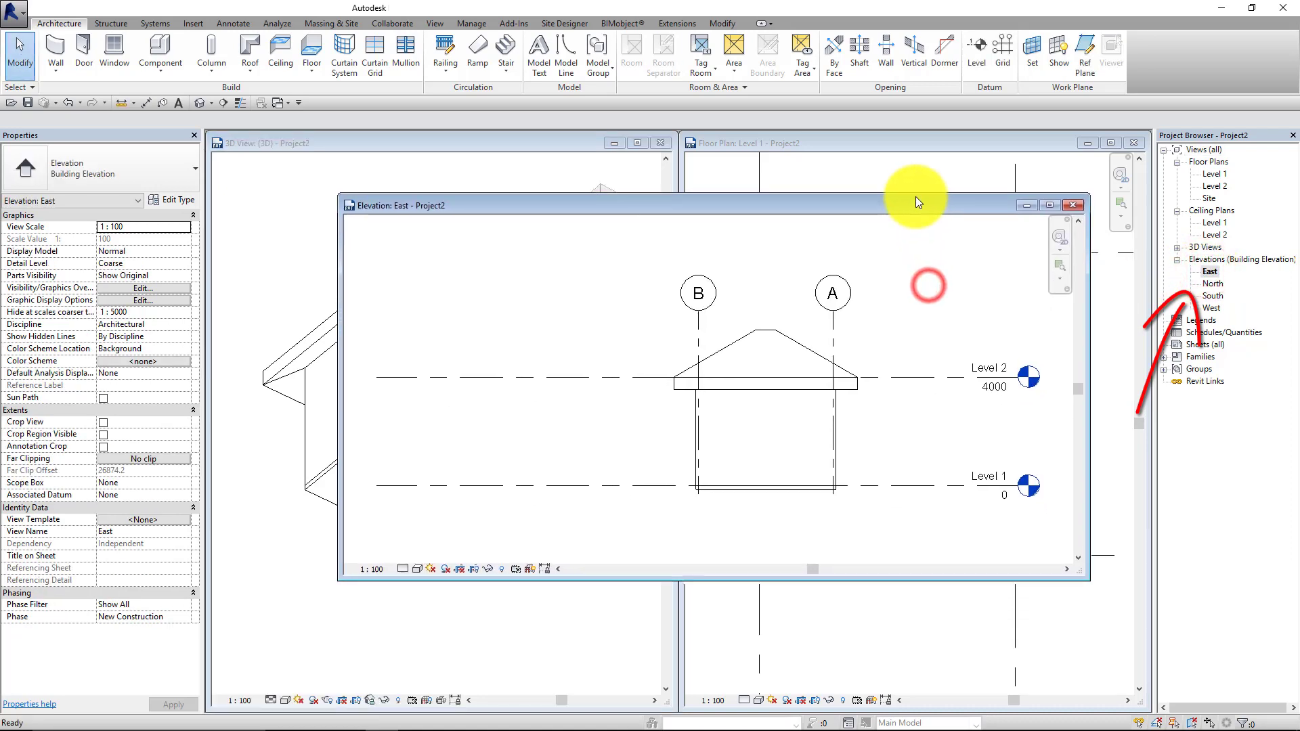
pyautogui.moveTo(929, 285); pyautogui.dragTo(884, 152)
pyautogui.moveTo(1050, 525); pyautogui.dragTo(1102, 682)
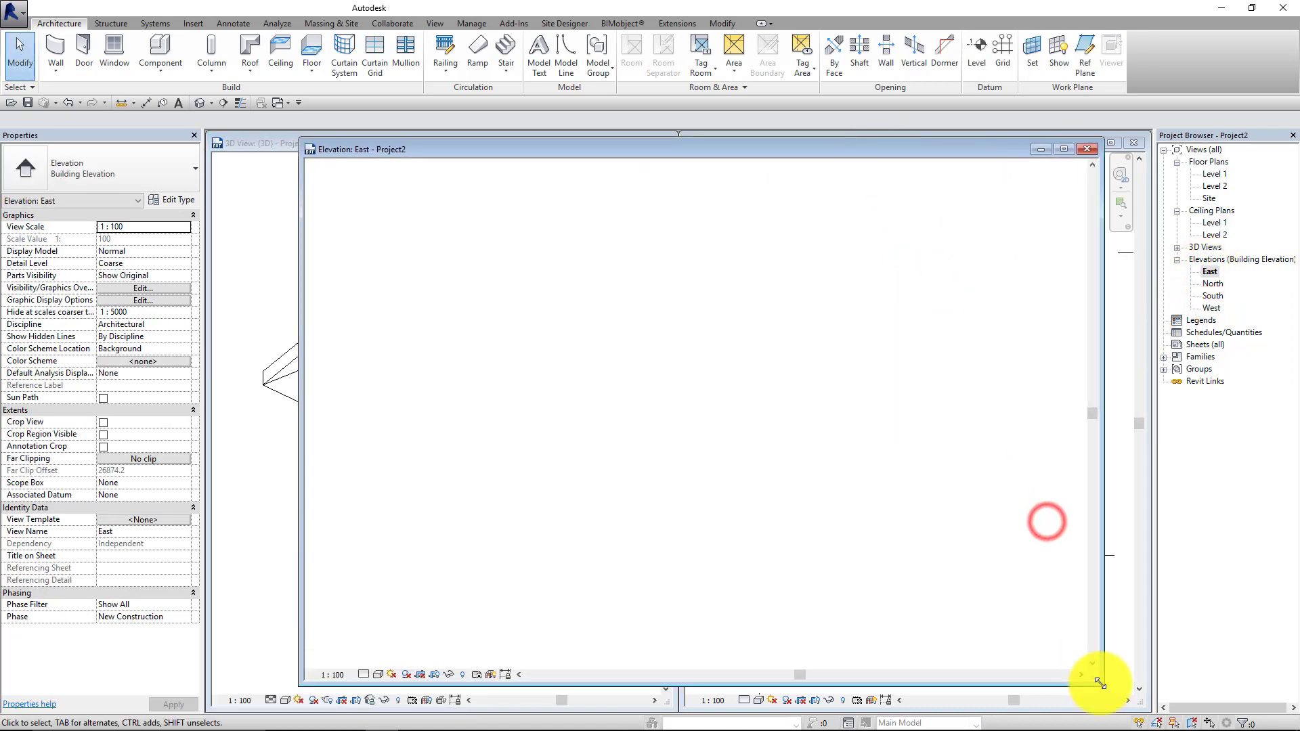
pyautogui.scroll(2, 681, 409)
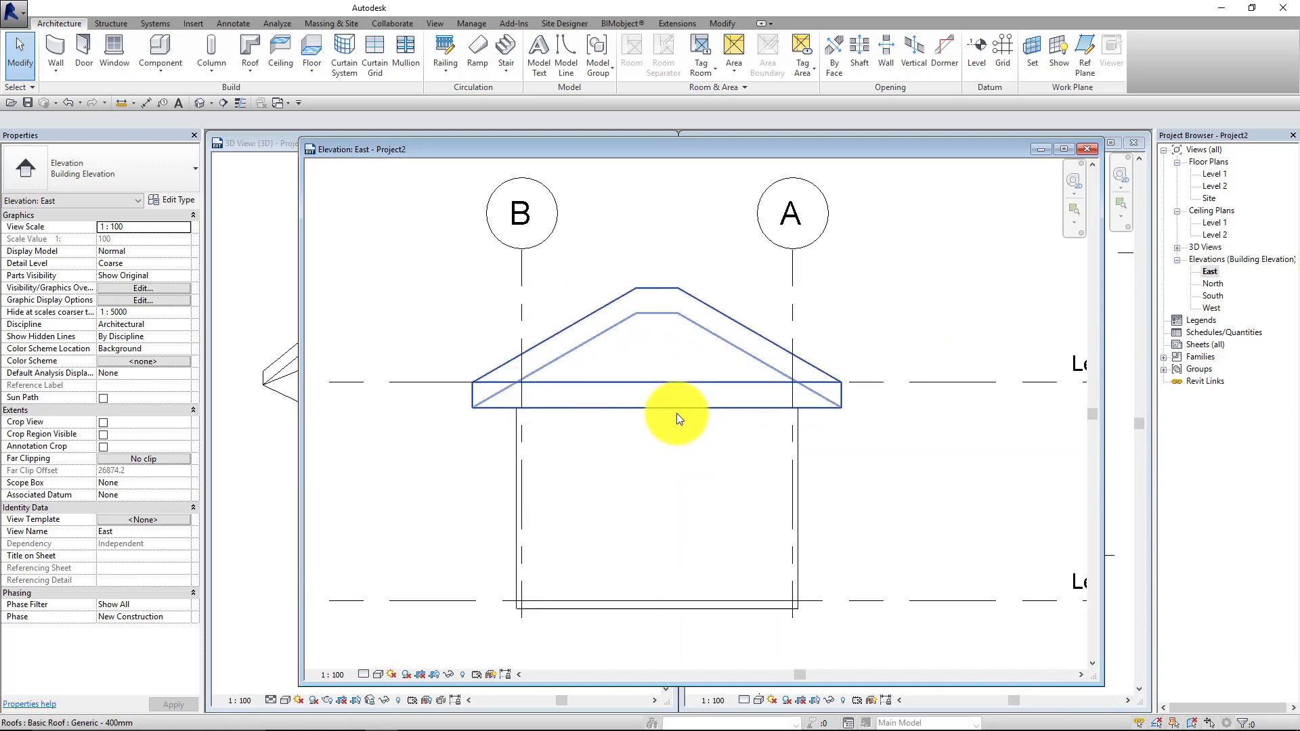
pyautogui.moveTo(893, 398); pyautogui.dragTo(879, 397, button='middle')
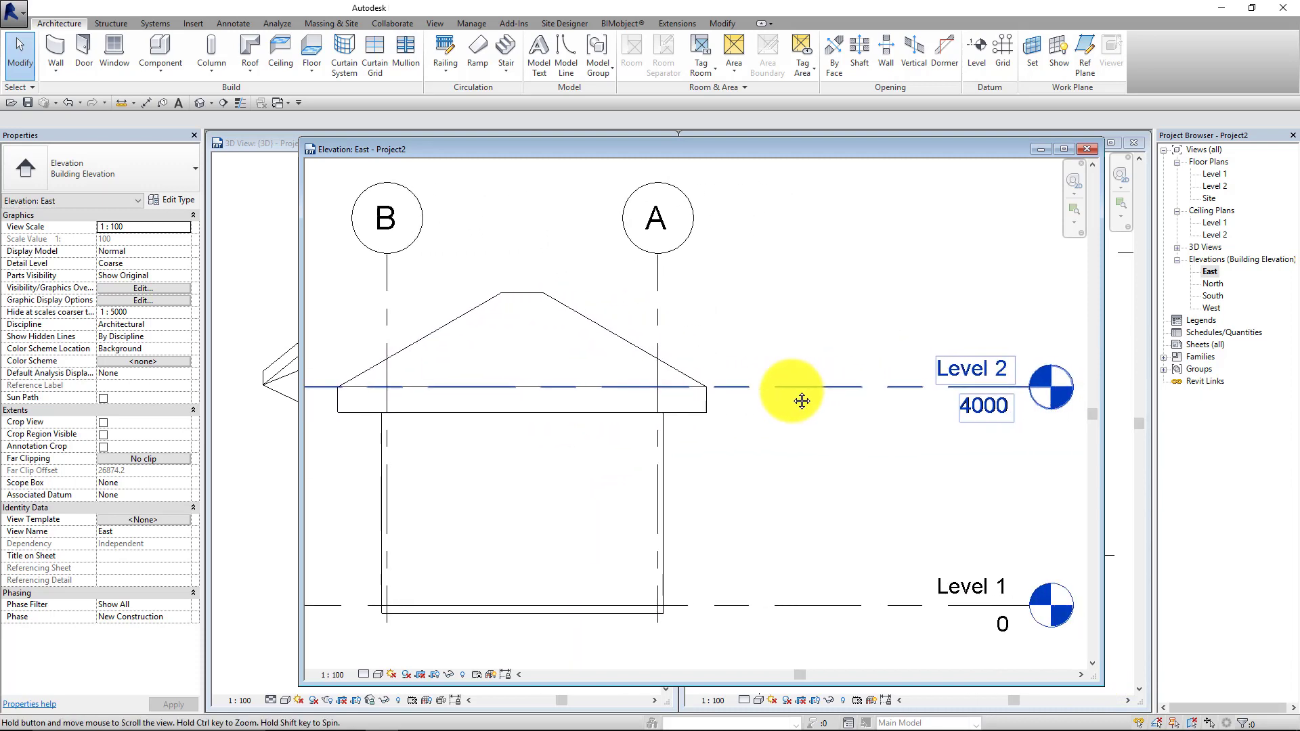
pyautogui.click(879, 392)
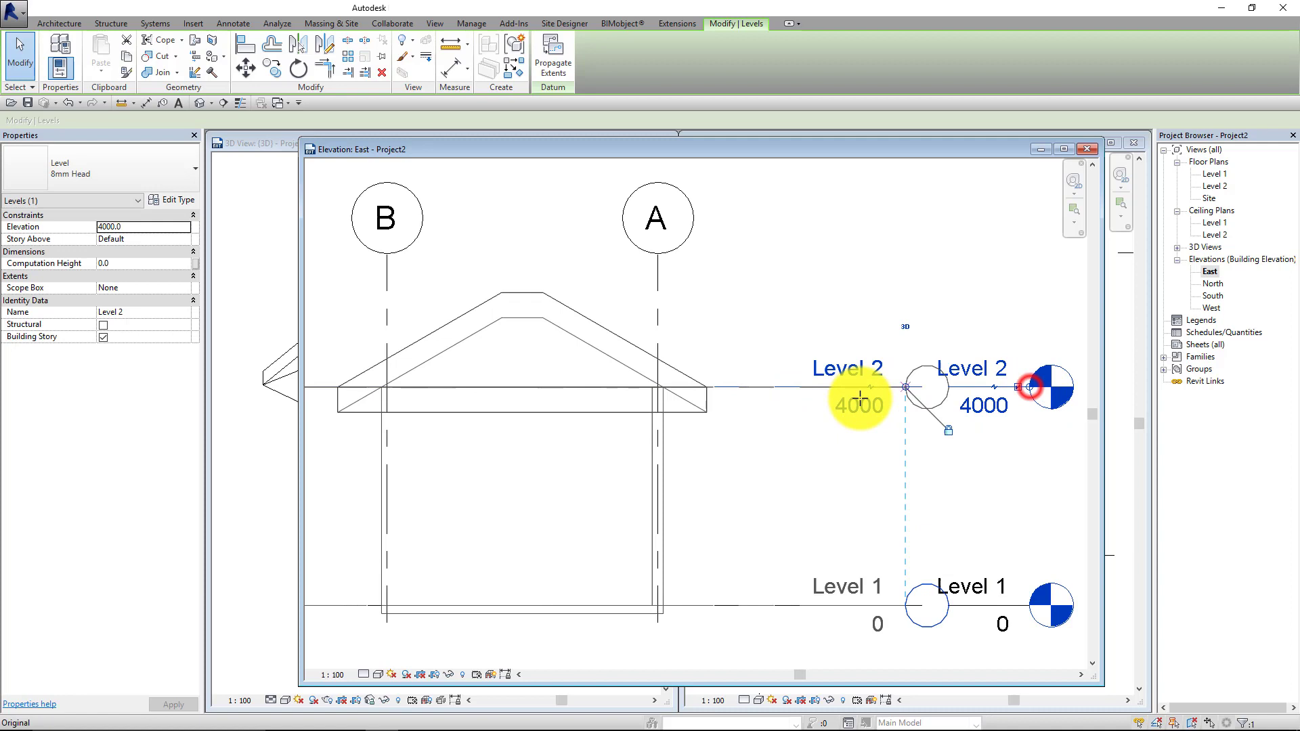
pyautogui.moveTo(1031, 388); pyautogui.dragTo(848, 390)
pyautogui.click(881, 485)
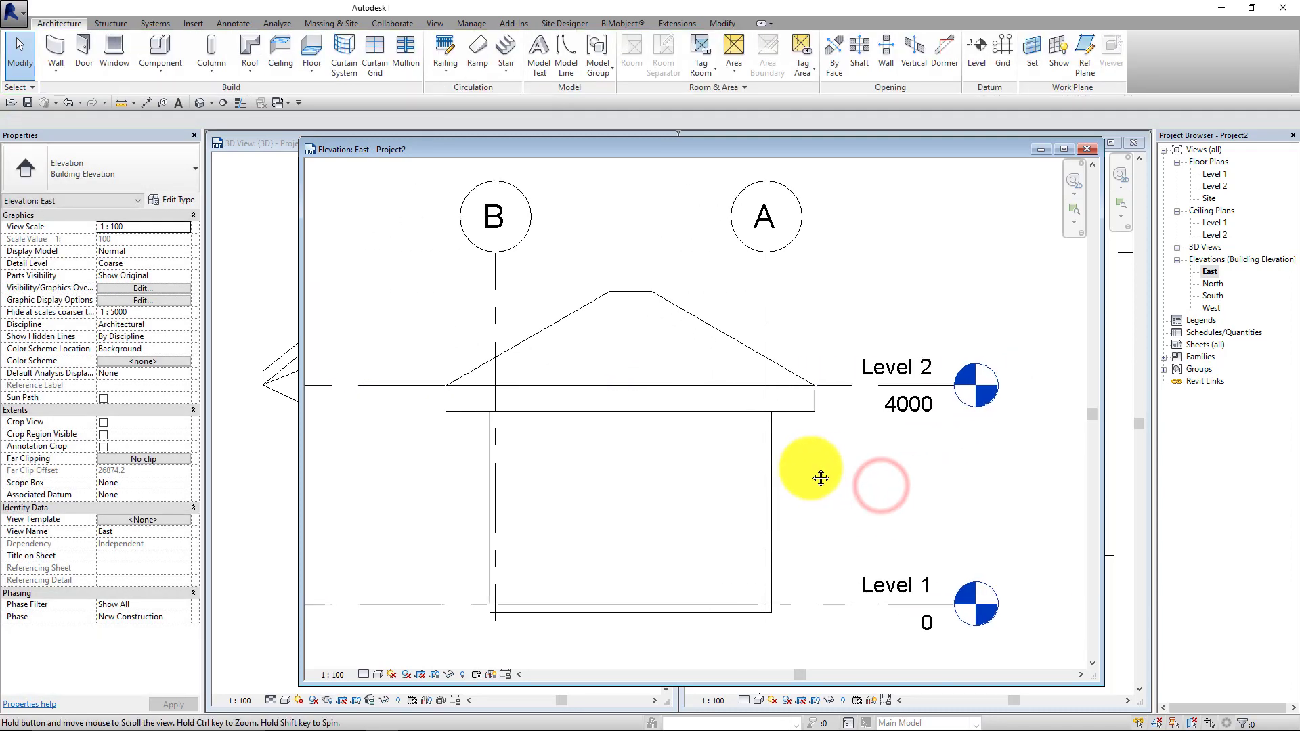
pyautogui.moveTo(696, 469); pyautogui.dragTo(830, 474, button='middle')
# Set Level 2's elevation to 4000 and raise Level 1 to 1000.
pyautogui.click(869, 389)
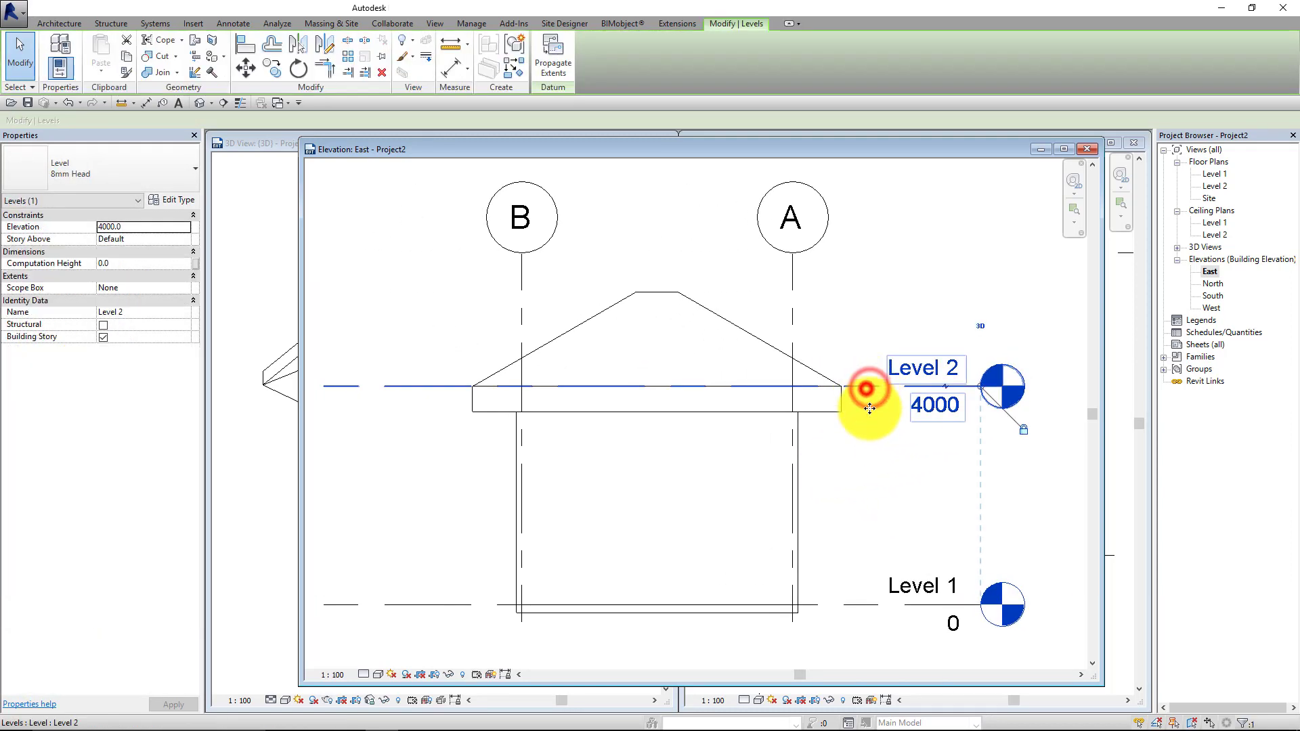
pyautogui.moveTo(868, 389)
pyautogui.mouseDown()
pyautogui.moveTo(869, 426)
pyautogui.moveTo(871, 347)
pyautogui.mouseUp()
pyautogui.click(924, 366)
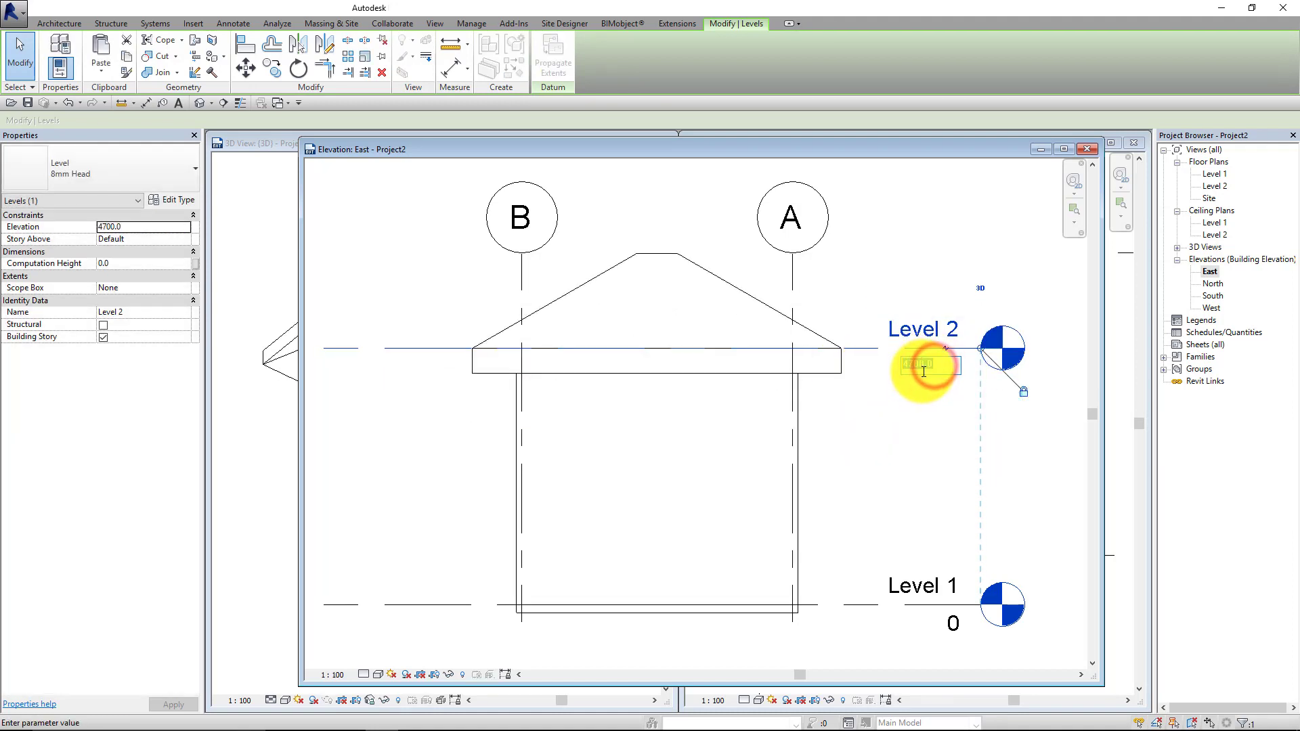
pyautogui.write('40')
pyautogui.press('Return')
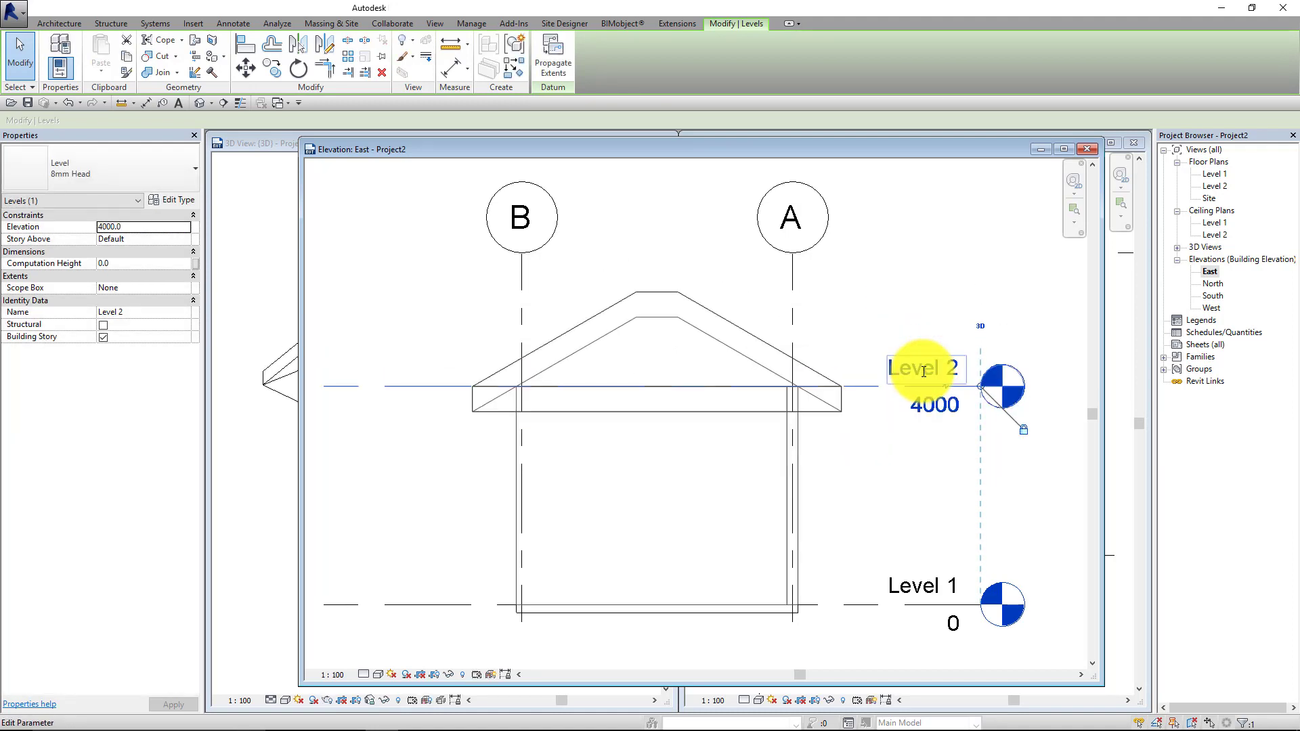
pyautogui.click(948, 515)
pyautogui.click(954, 627)
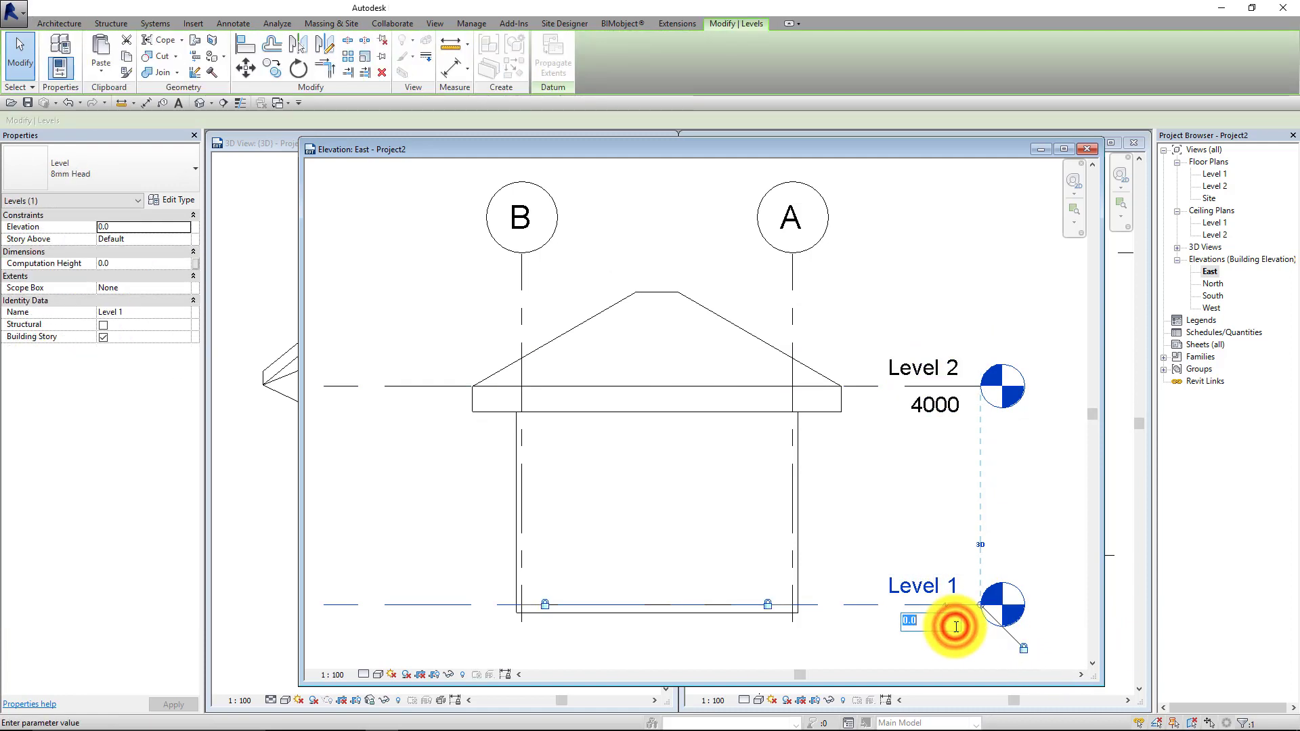
pyautogui.write('1000')
pyautogui.press('Return')
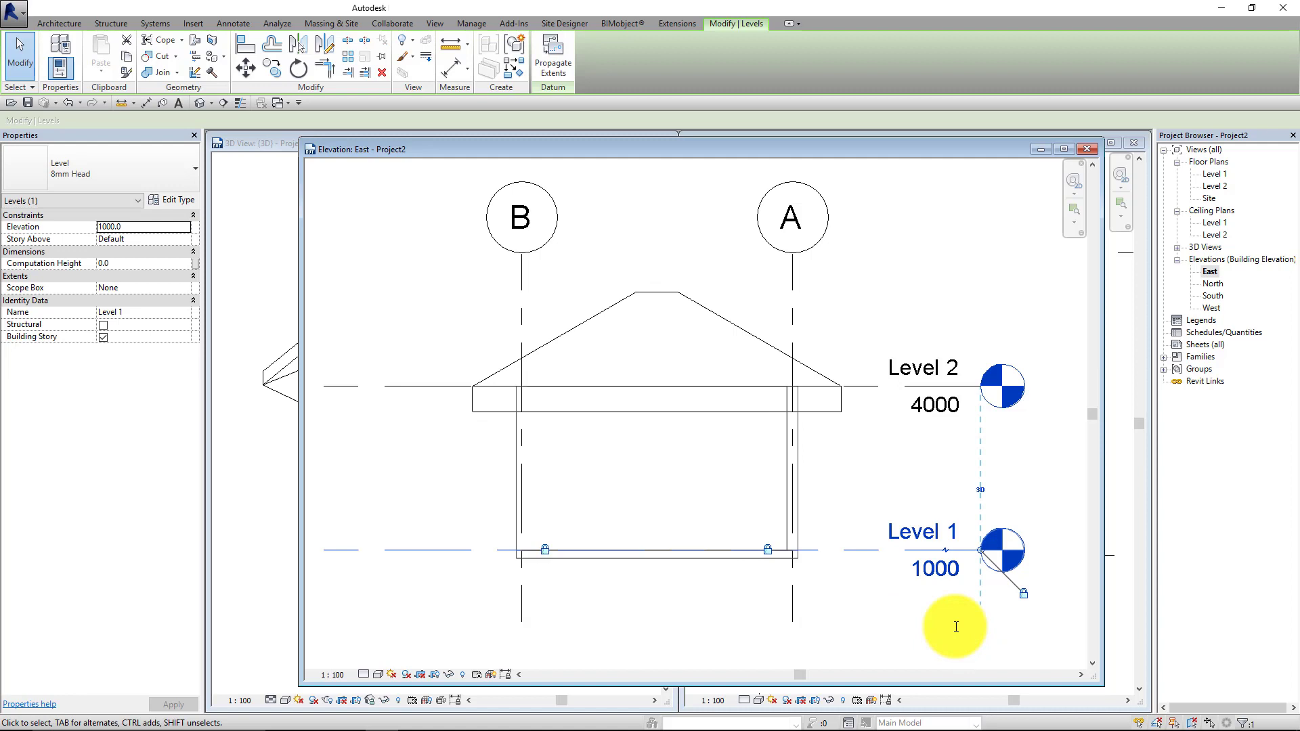
pyautogui.click(932, 571)
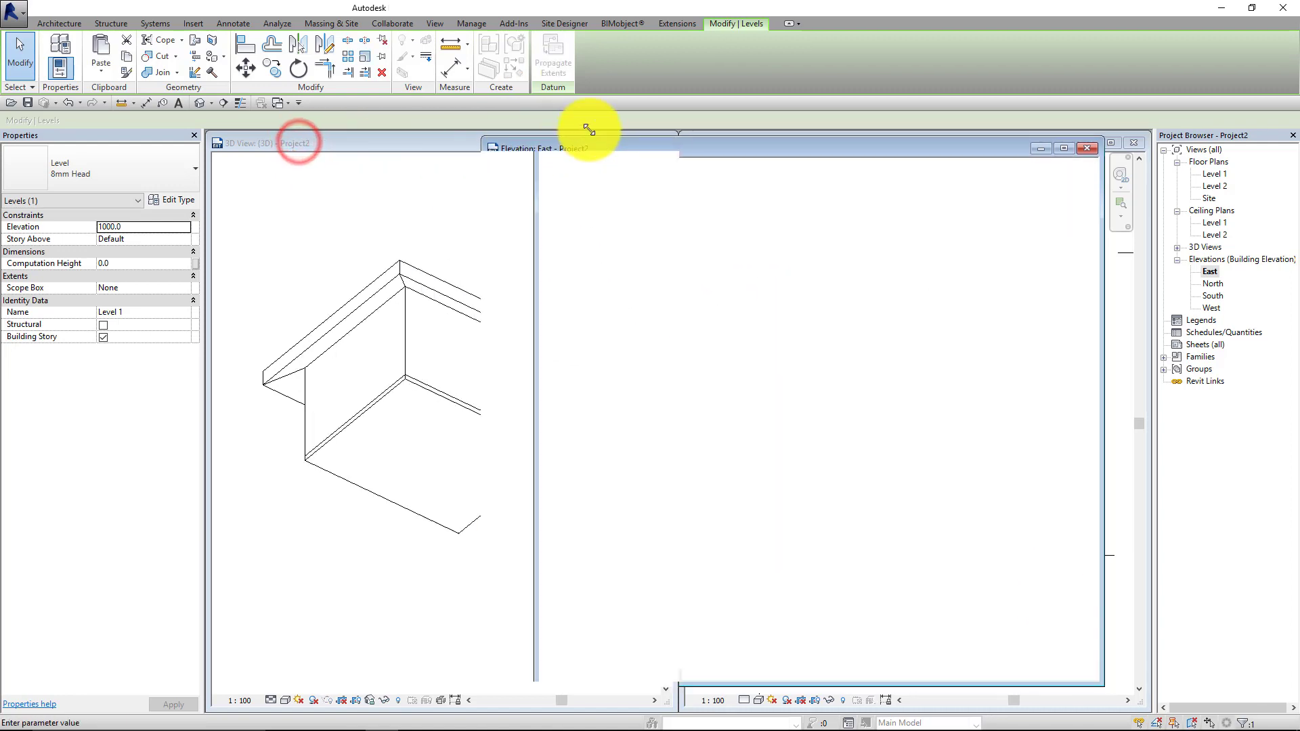
# Reveal the 3D view beside the elevation, return Level 1 to 0 and set Level 2 to 4000.
pyautogui.moveTo(299, 142); pyautogui.dragTo(674, 132)
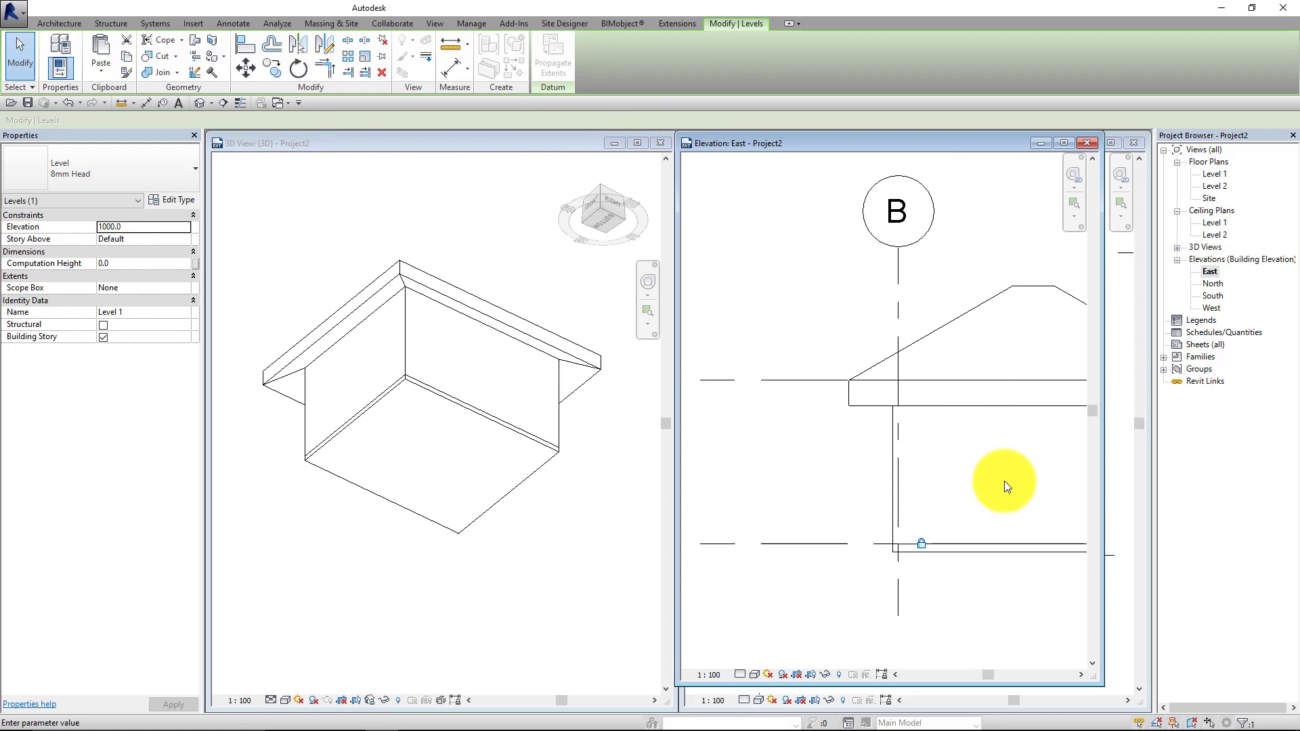
pyautogui.moveTo(1004, 480); pyautogui.dragTo(760, 494, button='middle')
pyautogui.scroll(2, 954, 528)
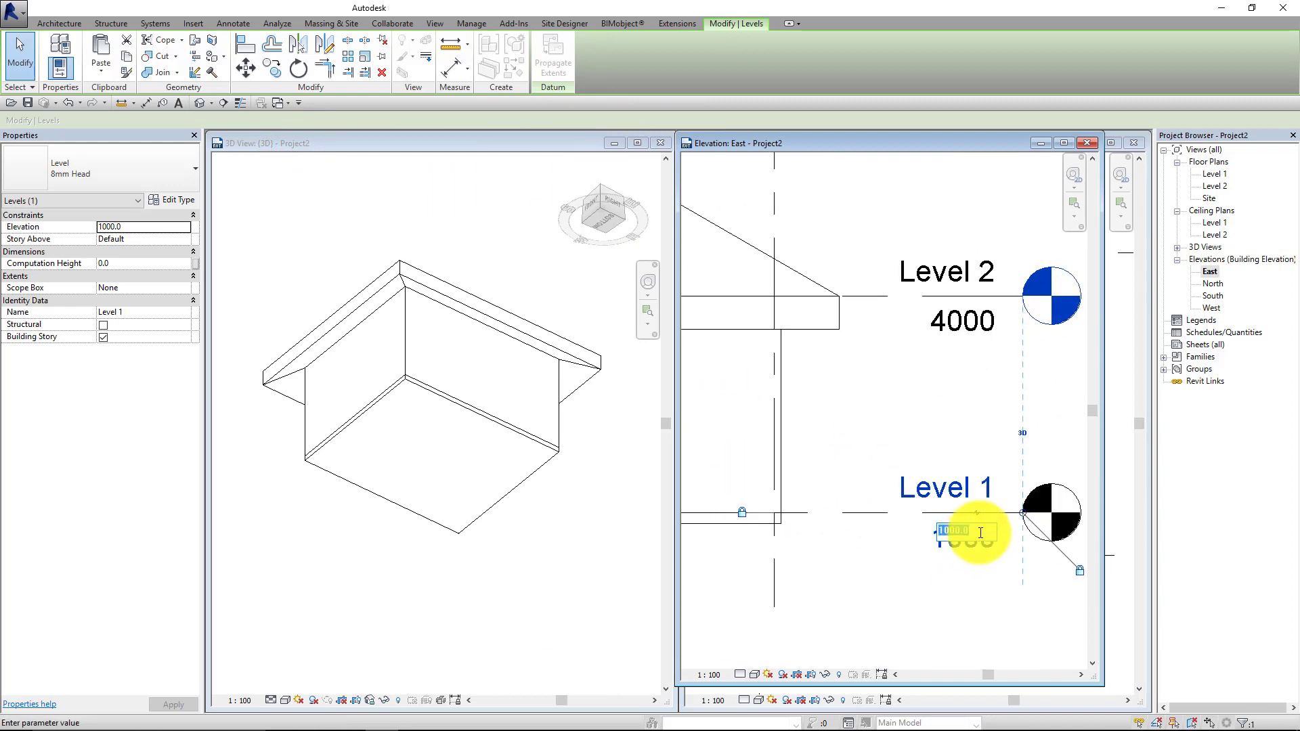
pyautogui.write('0')
pyautogui.press('Return')
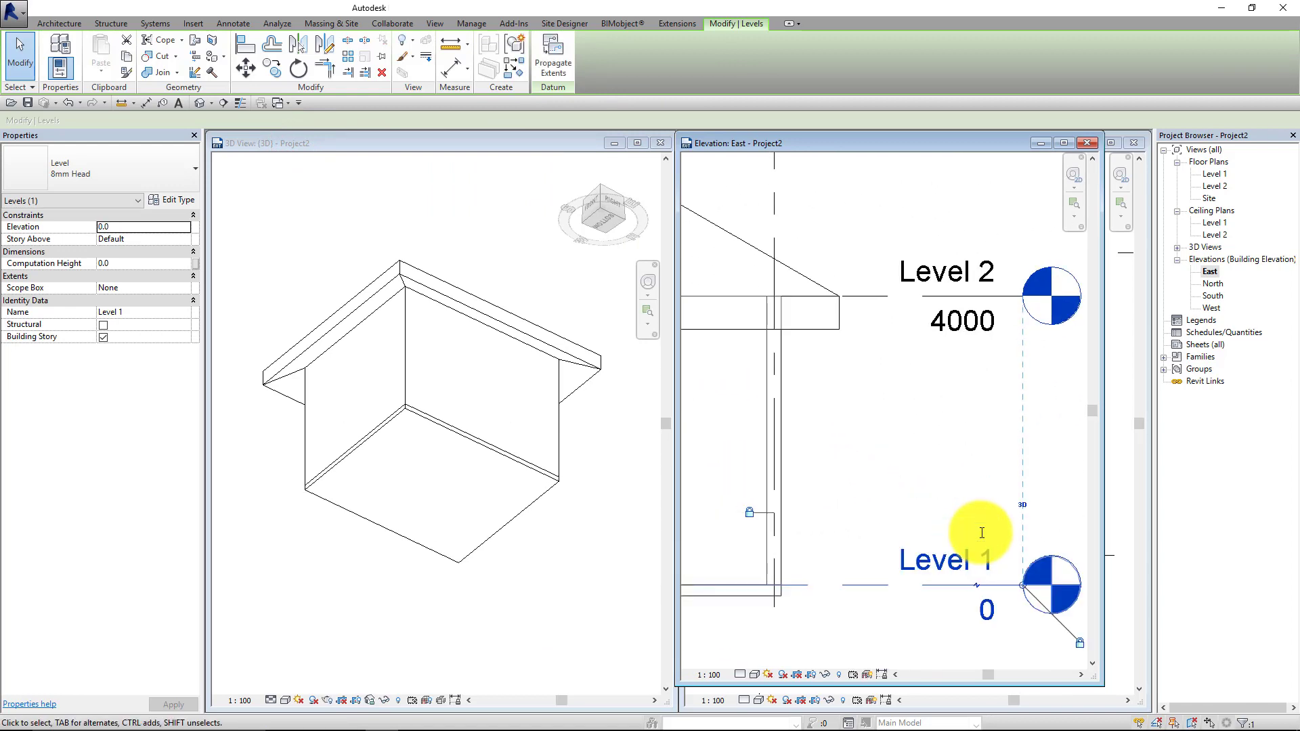
pyautogui.click(870, 296)
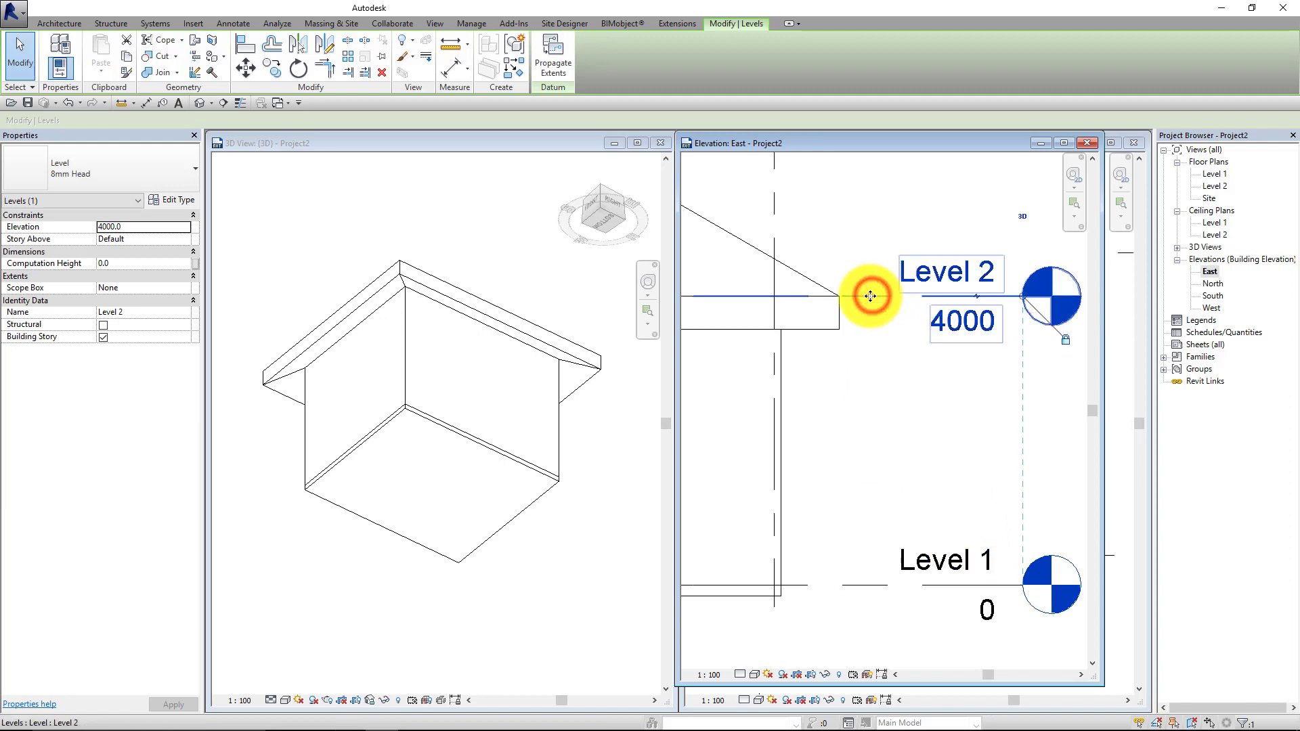
pyautogui.moveTo(870, 296); pyautogui.dragTo(877, 232)
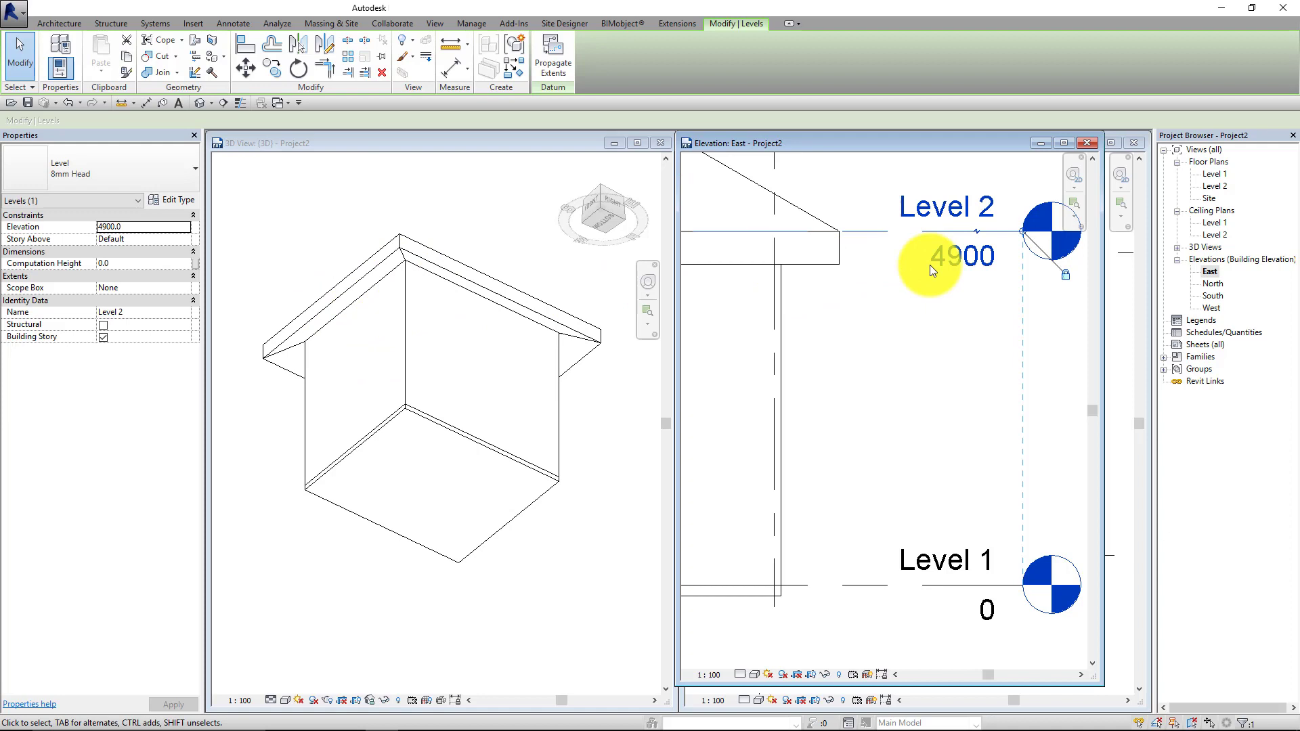
pyautogui.click(958, 266)
pyautogui.write('4000')
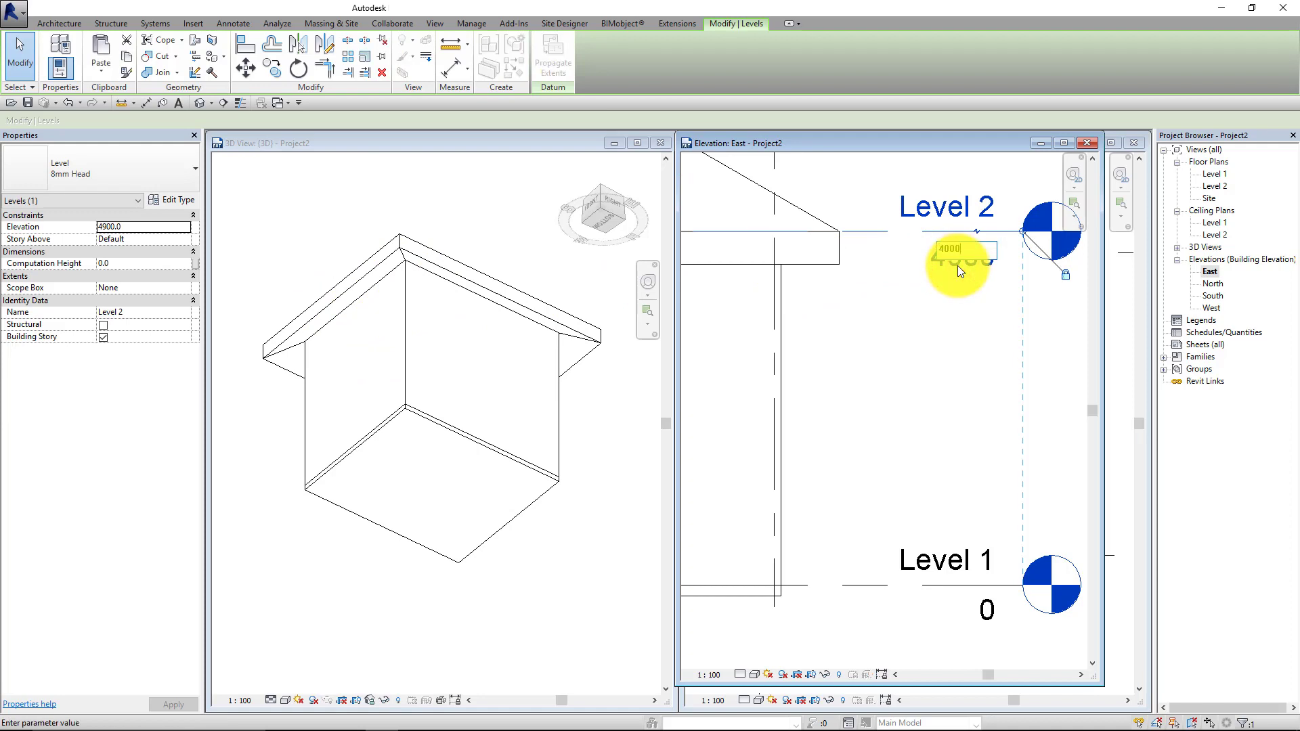
pyautogui.press('Return')
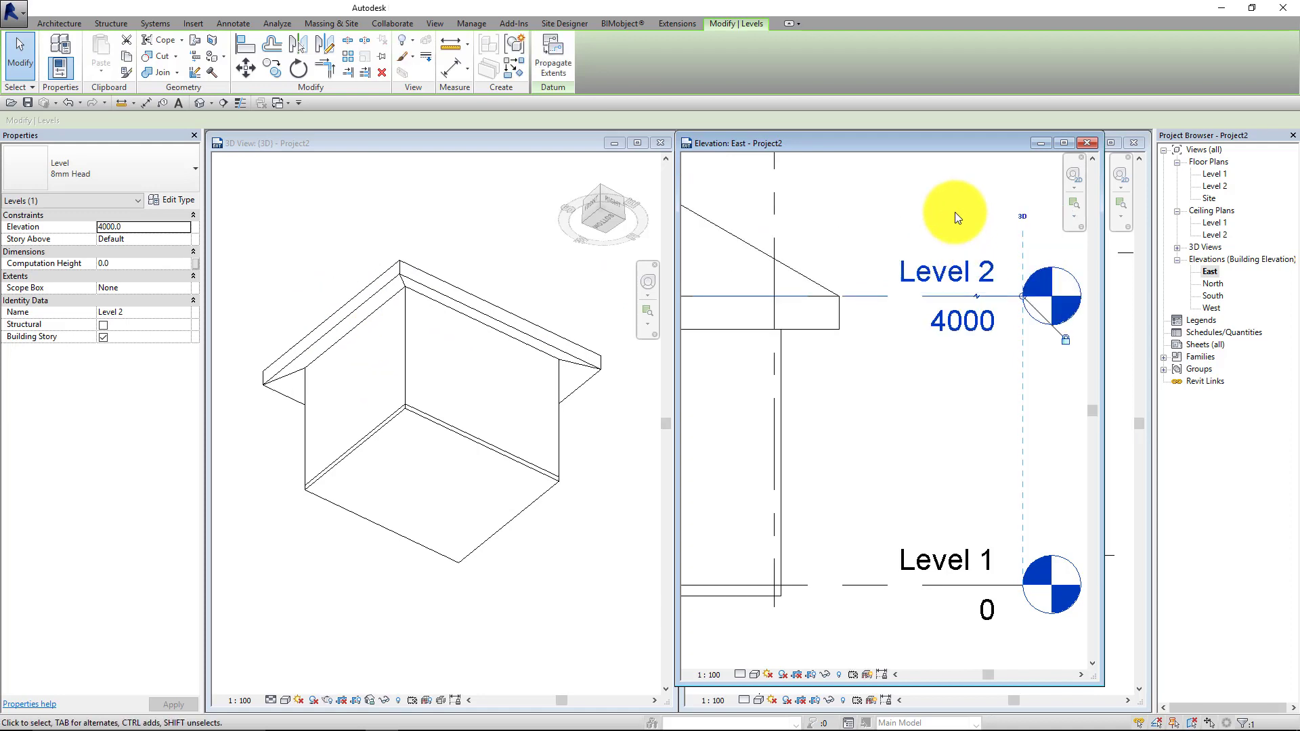
pyautogui.click(956, 216)
pyautogui.click(986, 268)
pyautogui.click(977, 280)
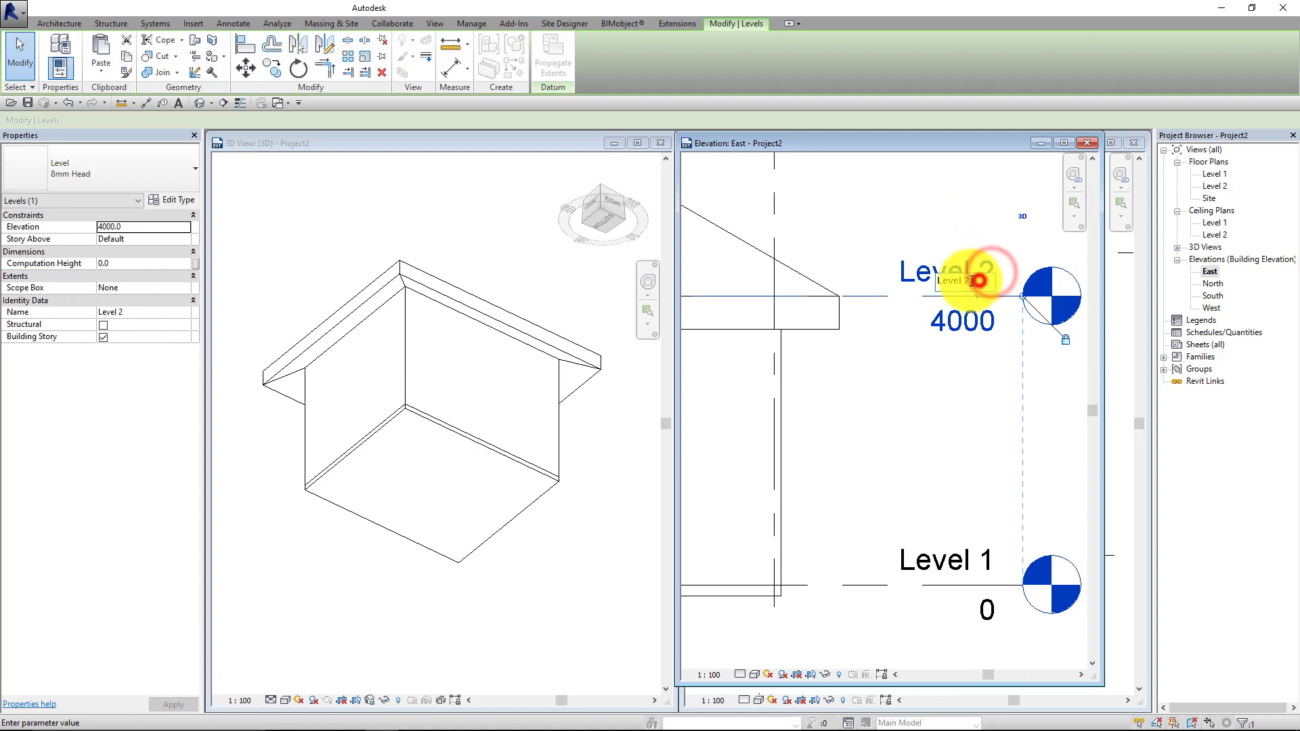
pyautogui.press('Return')
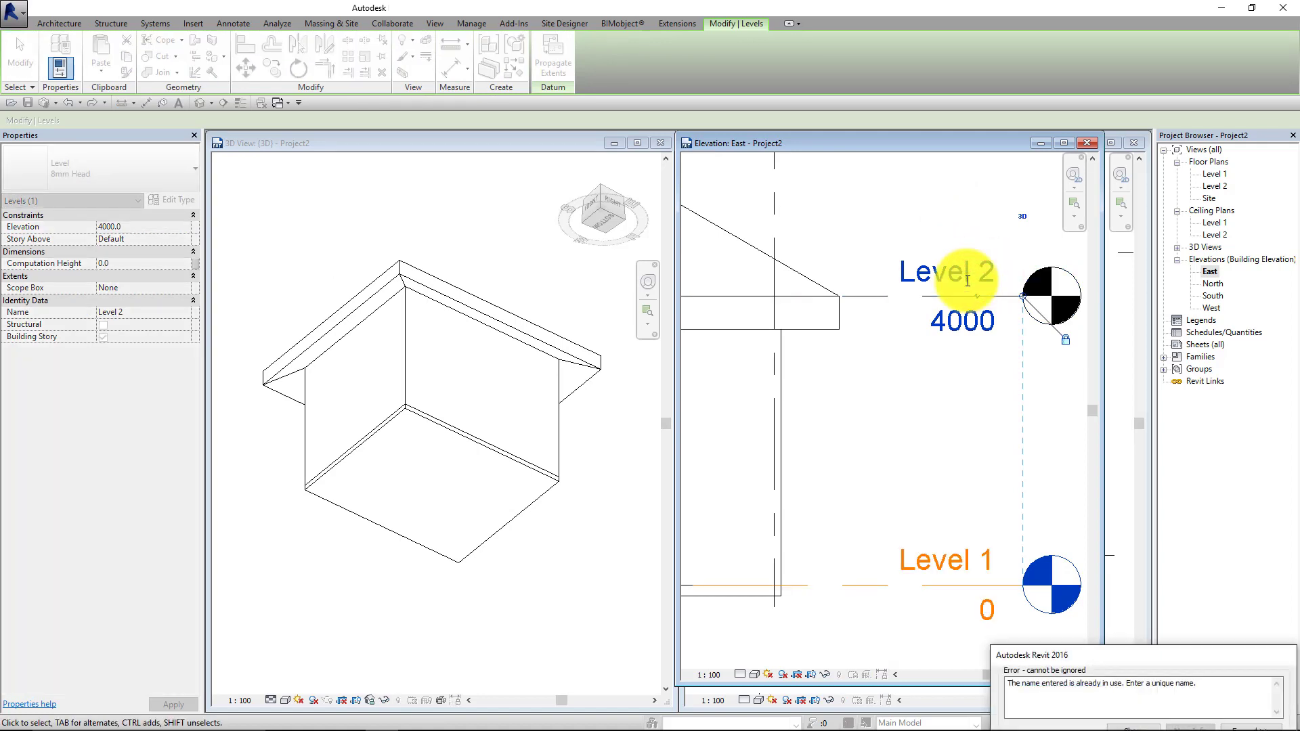
pyautogui.click(1056, 685)
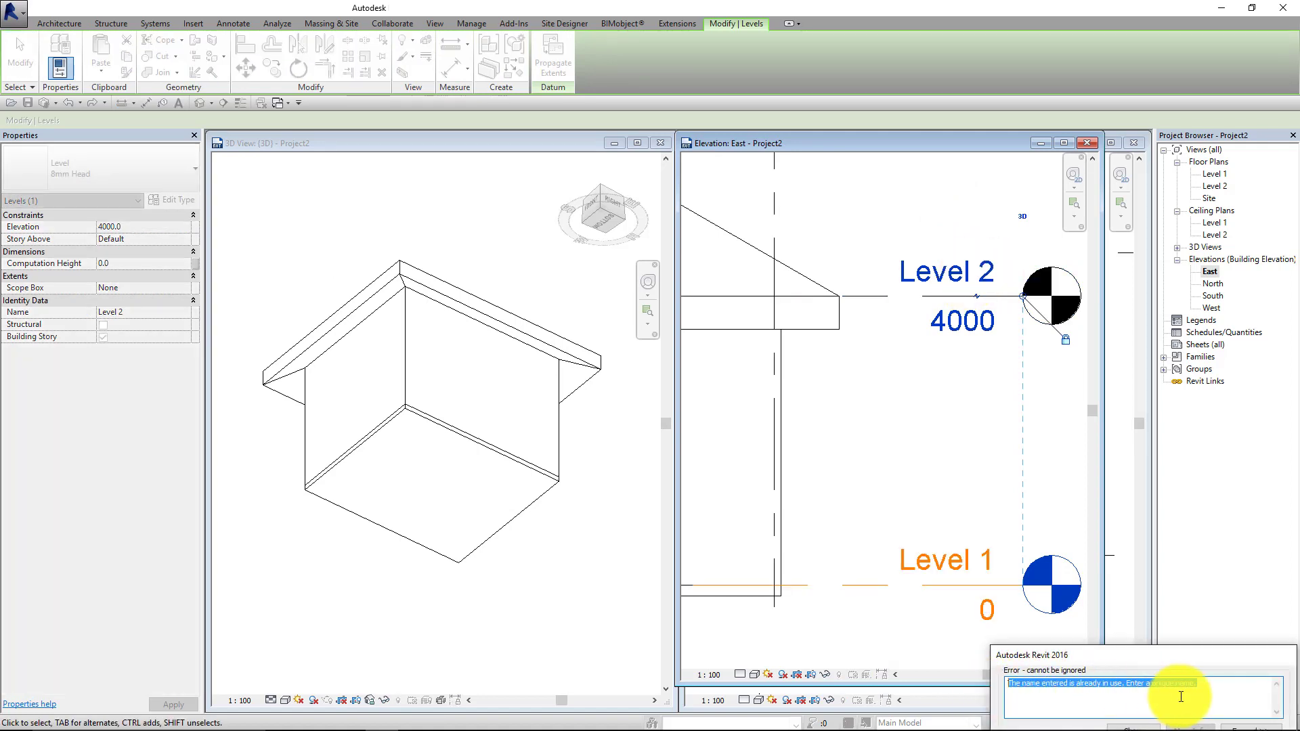
pyautogui.moveTo(1179, 660); pyautogui.dragTo(1181, 555)
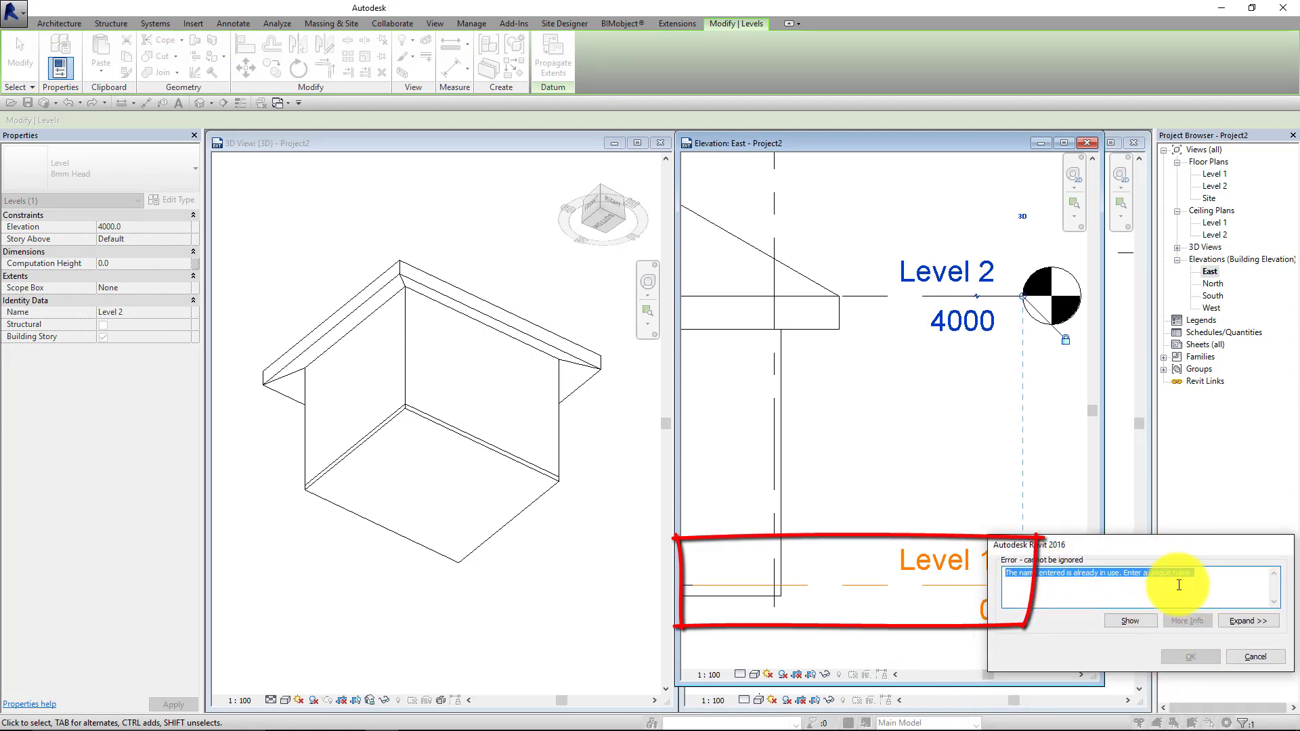
pyautogui.click(1263, 656)
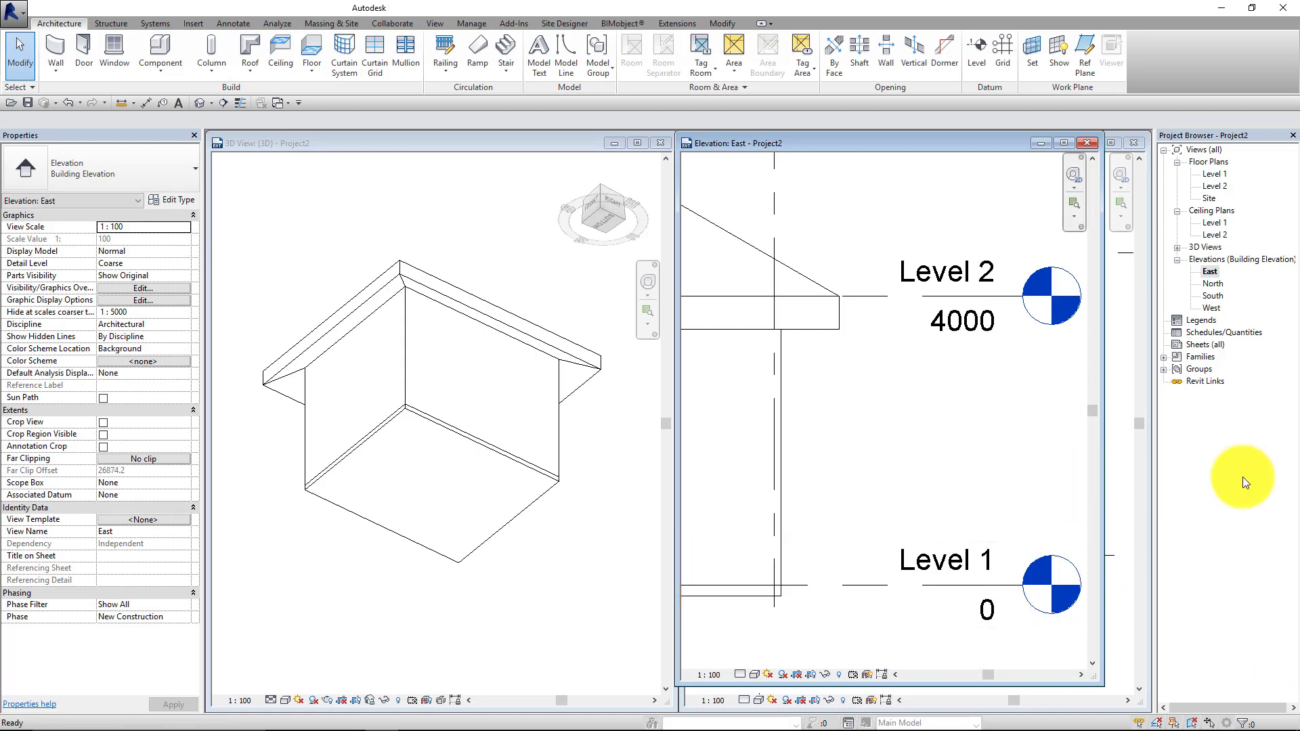
# Rename the ground level to Level 0, also renaming its matching views.
pyautogui.click(984, 556)
pyautogui.click(989, 562)
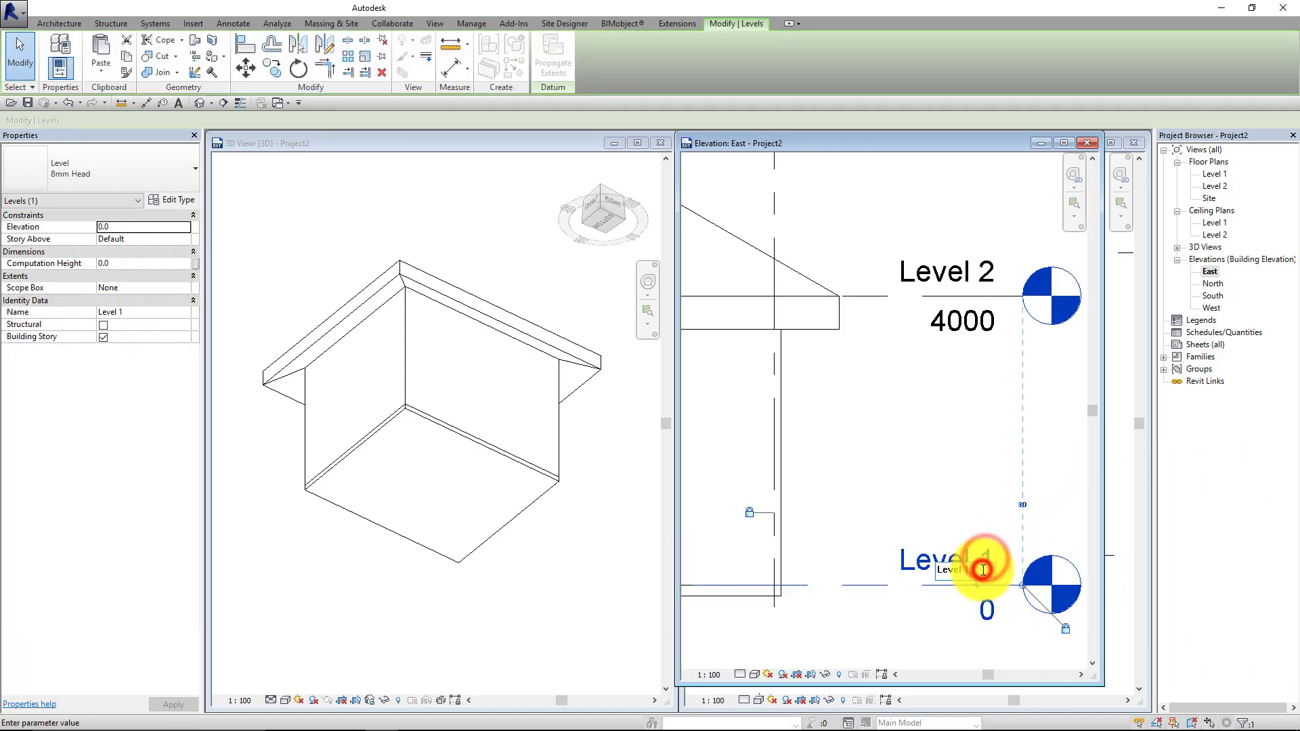
pyautogui.write('0')
pyautogui.press('Return')
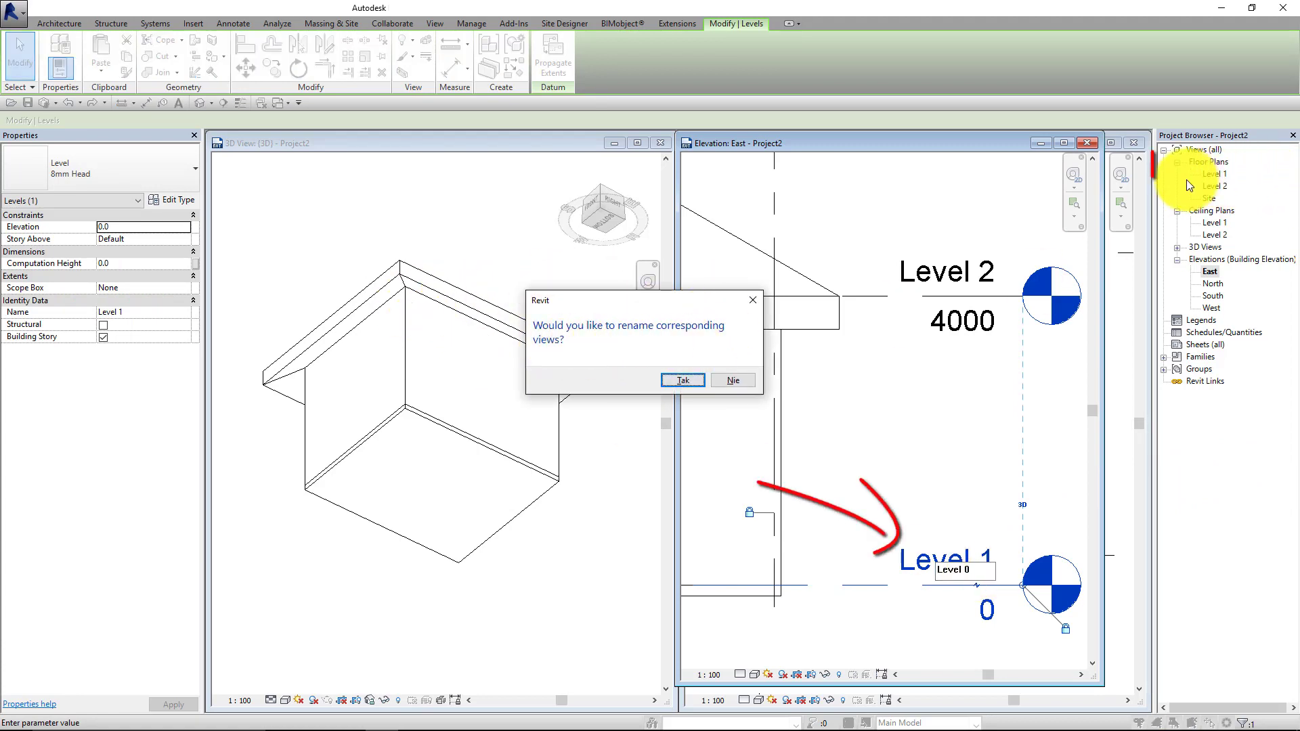
pyautogui.click(676, 378)
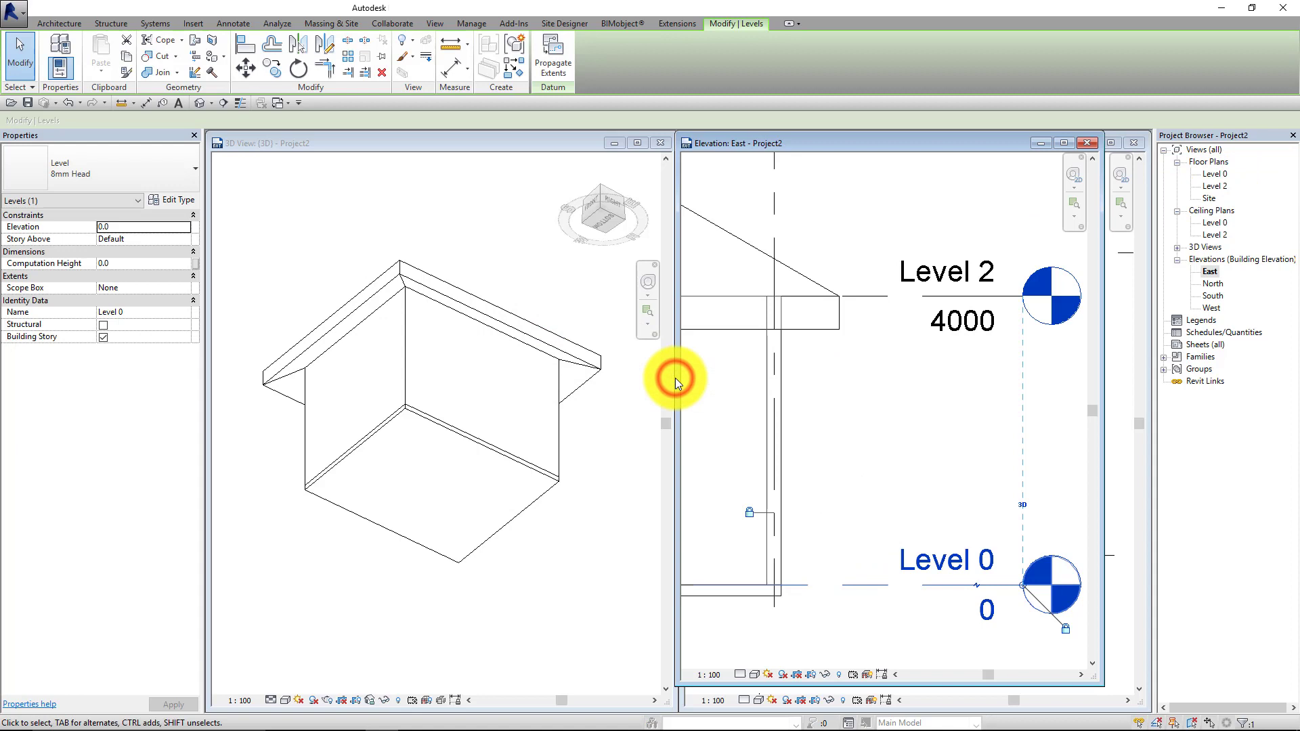
# Rename the 4000 level from Level 2 to Level 1 and answer the rename-views dialog.
pyautogui.click(976, 273)
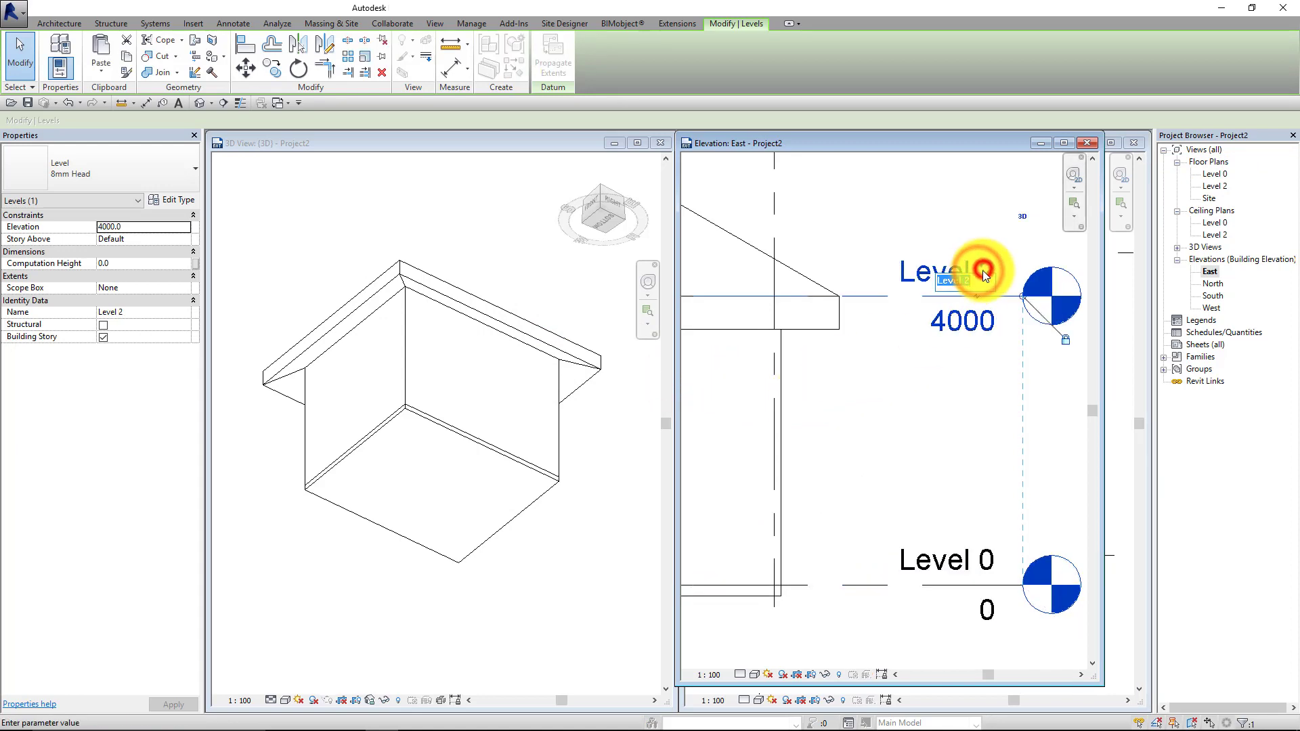
pyautogui.click(981, 270)
pyautogui.press('BackSpace')
pyautogui.write('1')
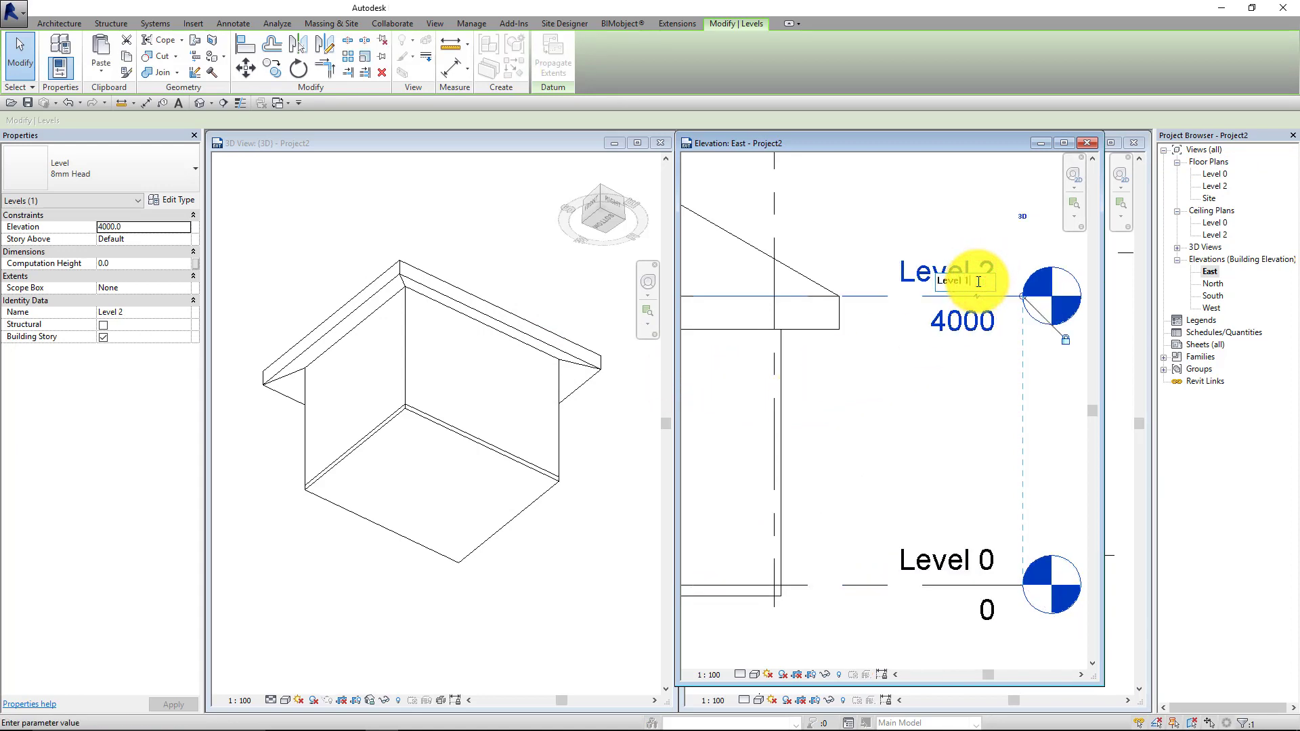
pyautogui.press('Return')
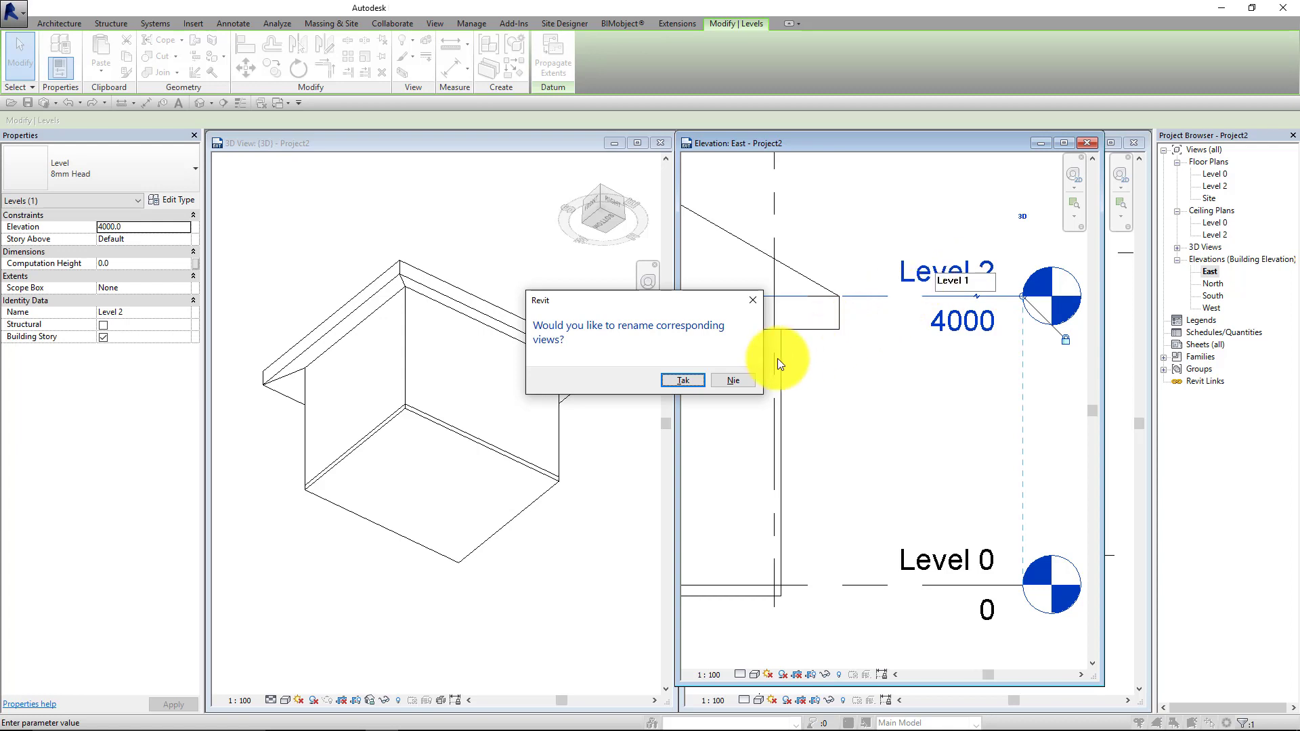
pyautogui.click(733, 381)
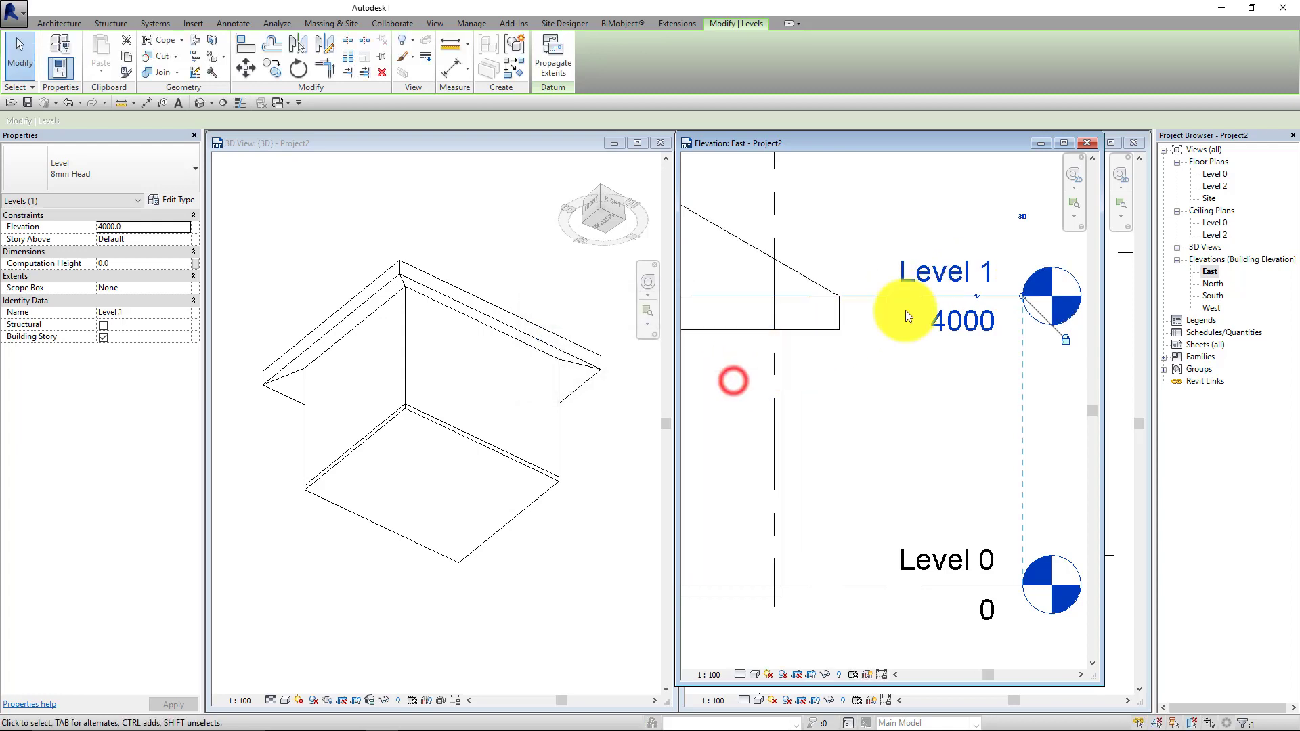
# Rename the Floor Plans > Level 2 view to Level 1 in the Project Browser.
pyautogui.click(1214, 185)
pyautogui.rightClick(1215, 185)
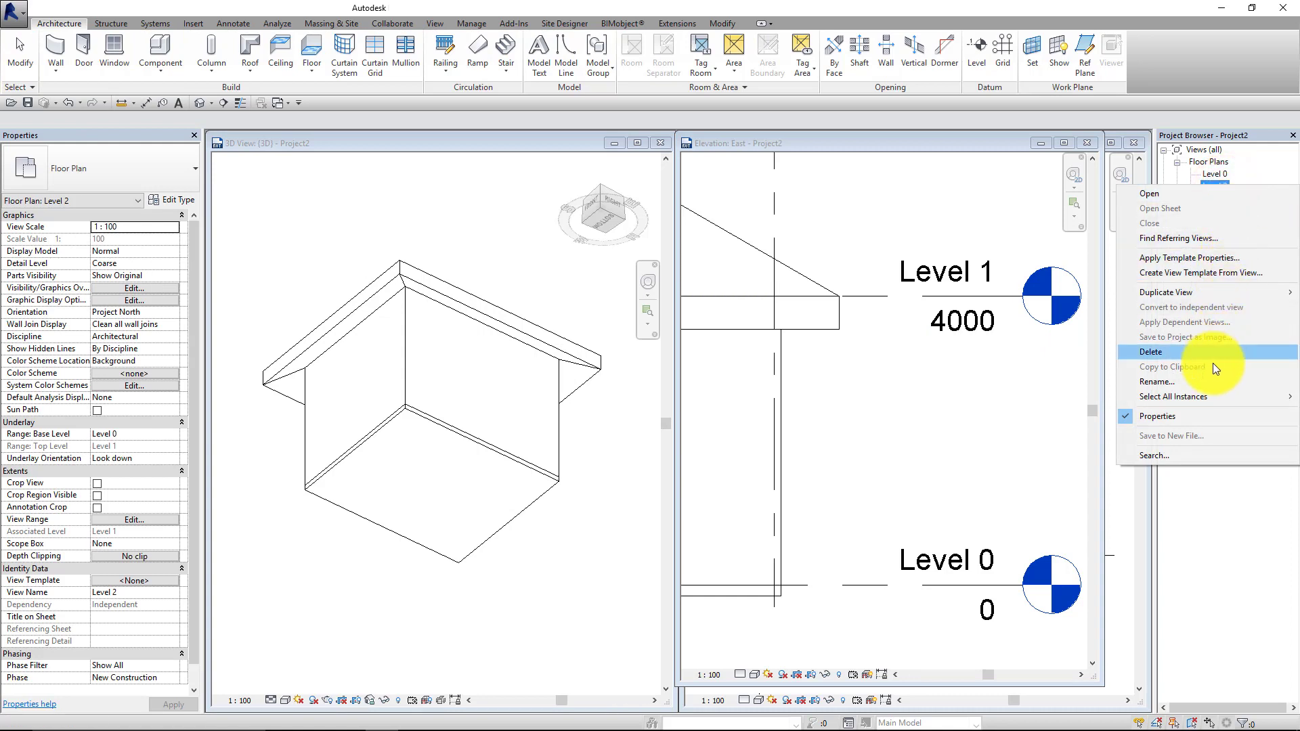
pyautogui.click(1207, 380)
pyautogui.write('Level 1')
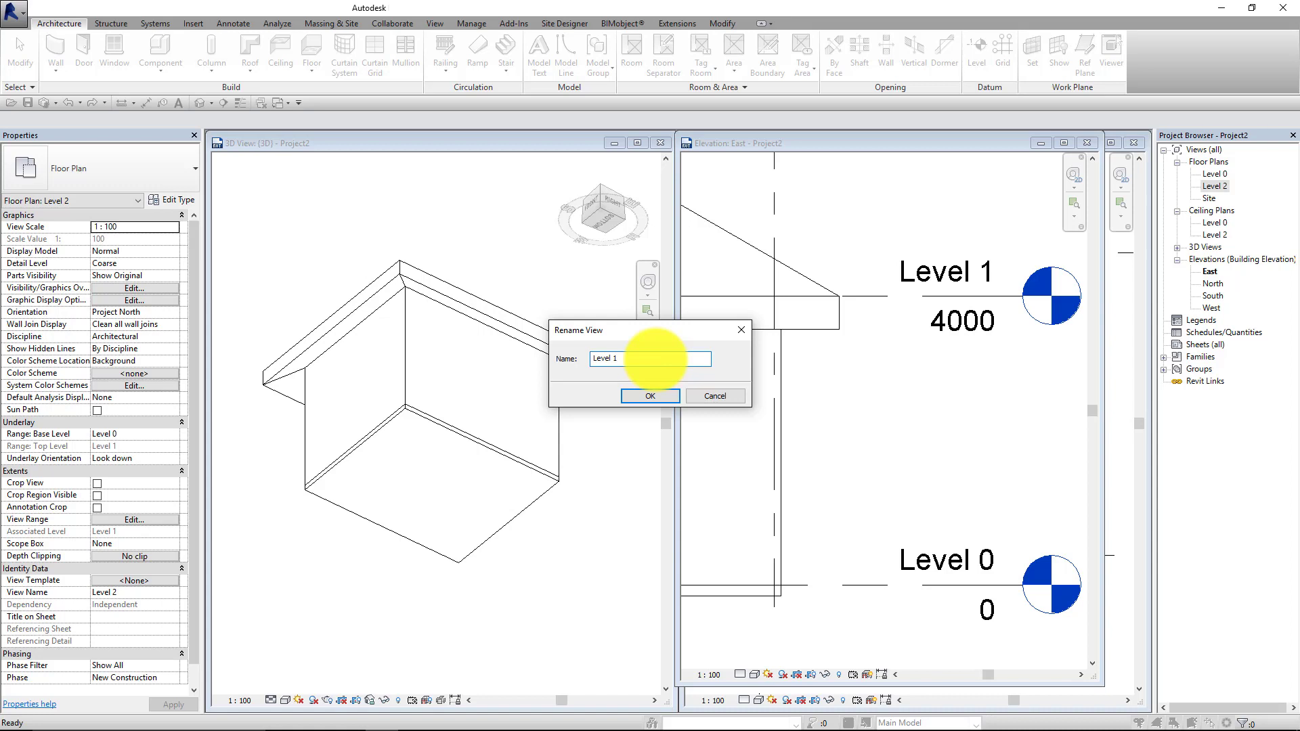
pyautogui.click(633, 397)
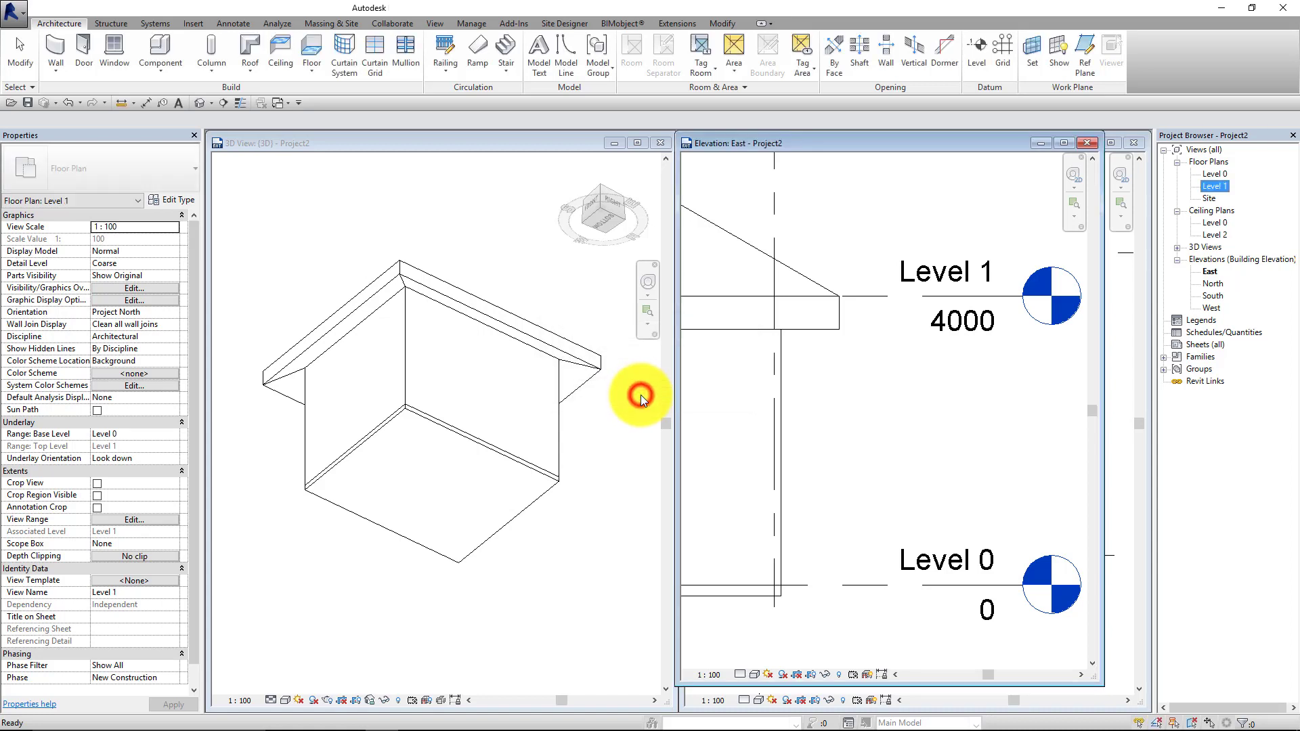
# Return to the East elevation, reveal the space below Level 0 and select that level.
pyautogui.click(761, 417)
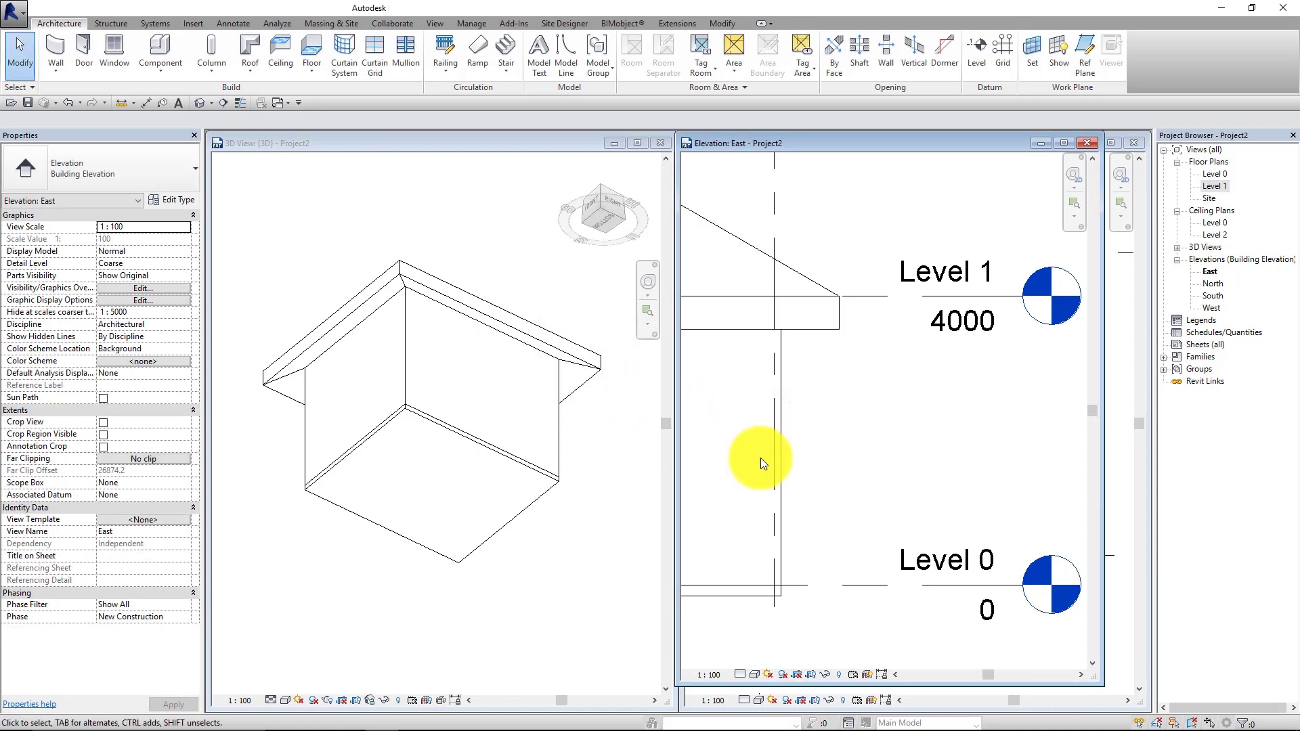
pyautogui.click(822, 458)
pyautogui.moveTo(885, 533); pyautogui.dragTo(898, 406, button='middle')
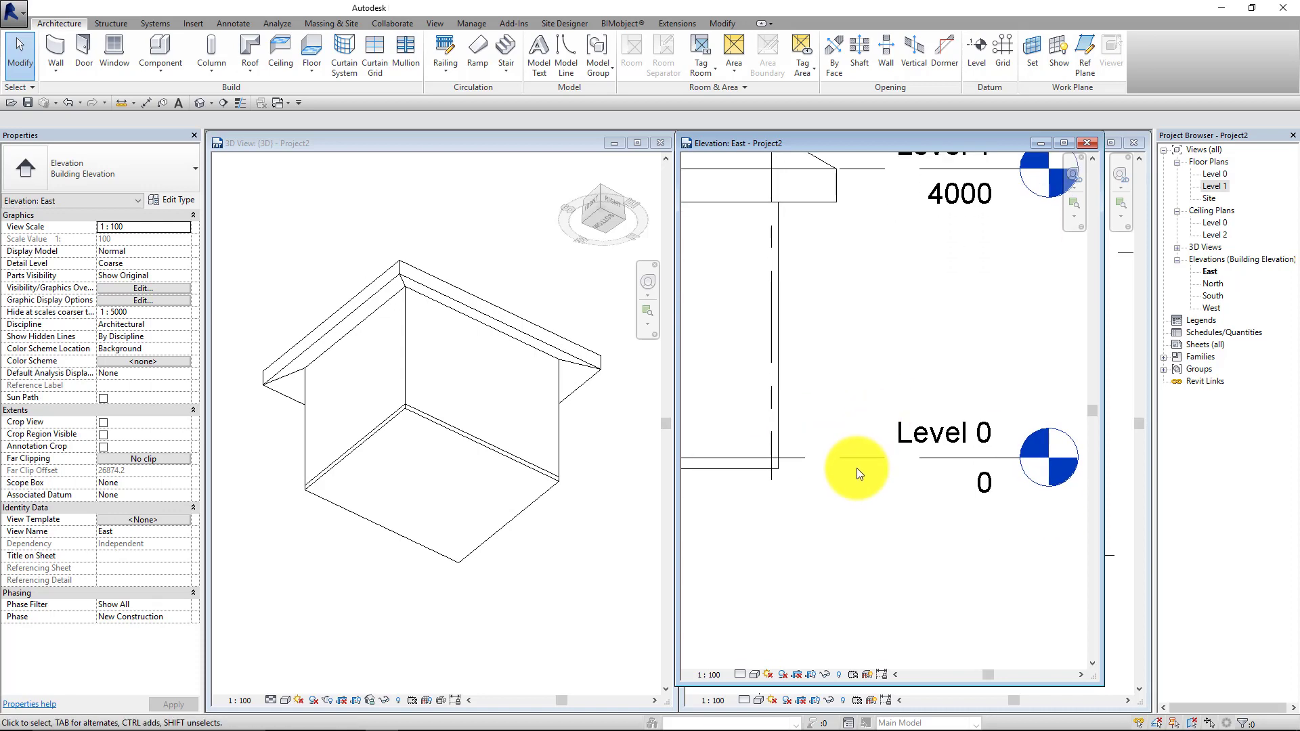
pyautogui.click(860, 458)
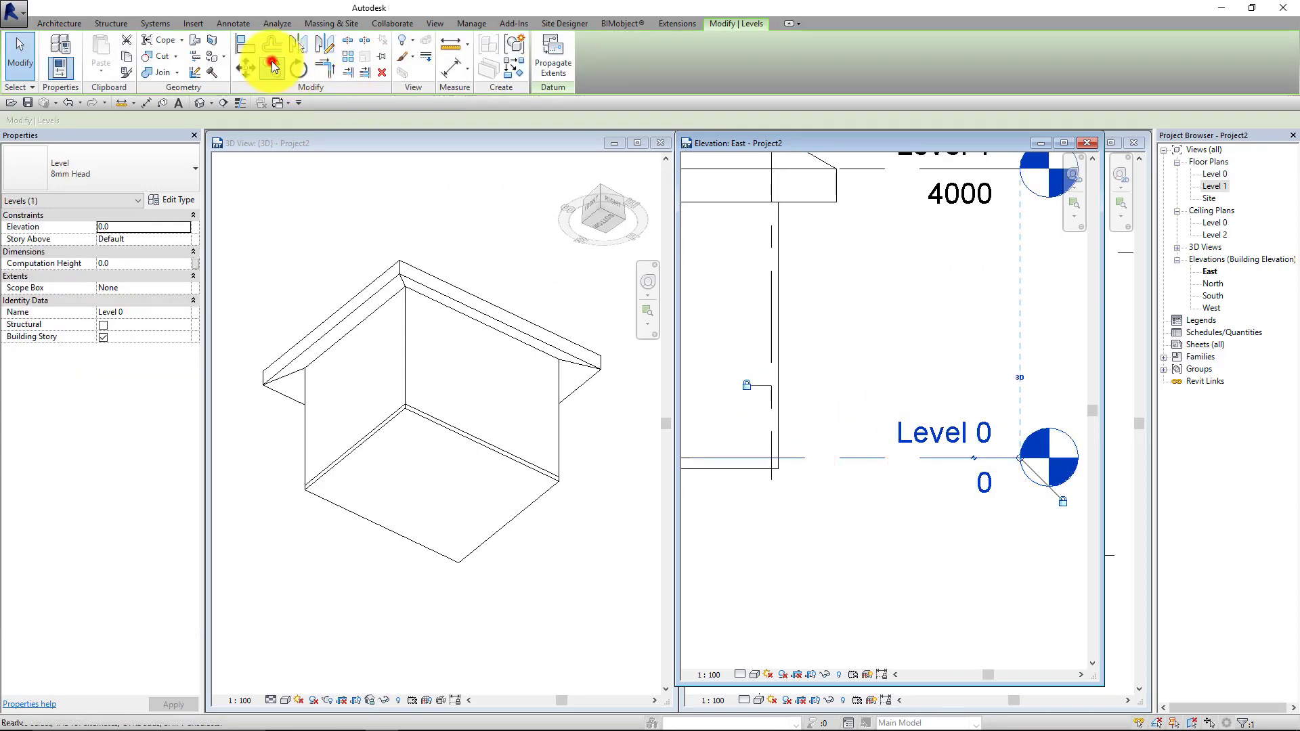
# Copy Level 0 downward to create Level -1 at elevation -1800.
pyautogui.click(271, 64)
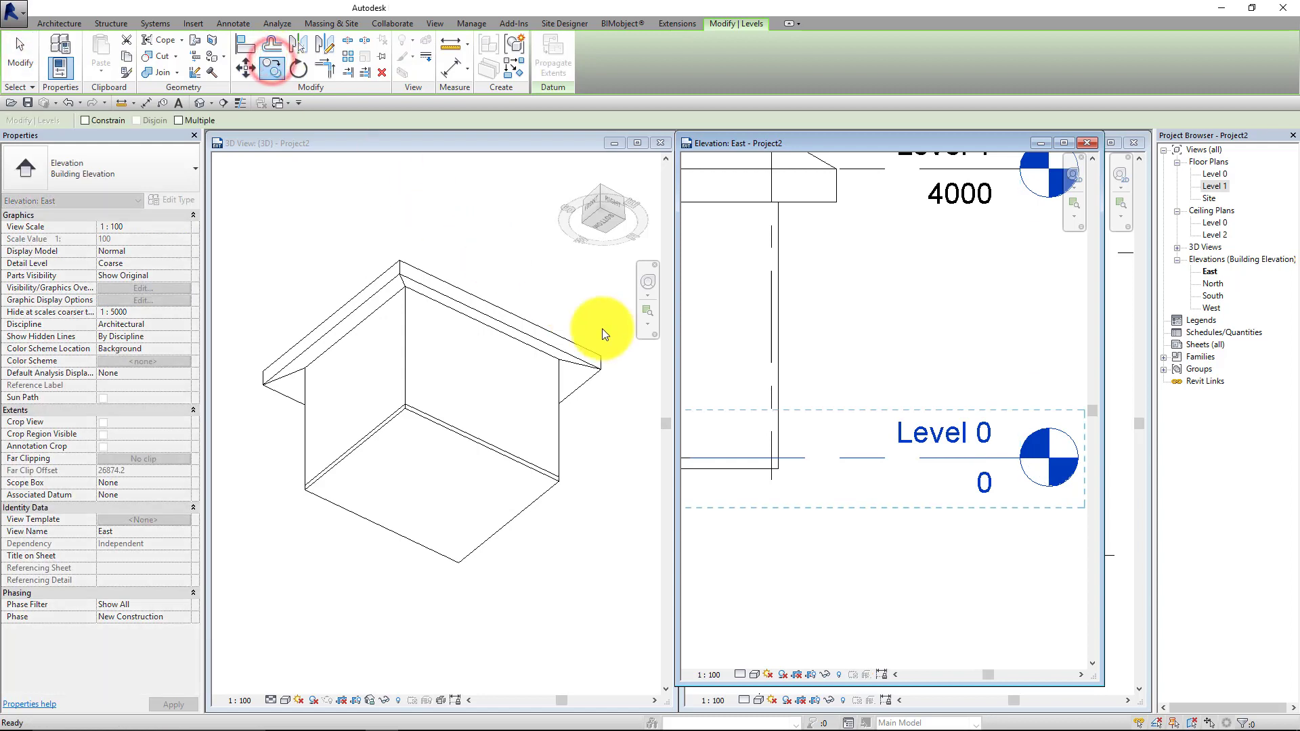
pyautogui.click(863, 459)
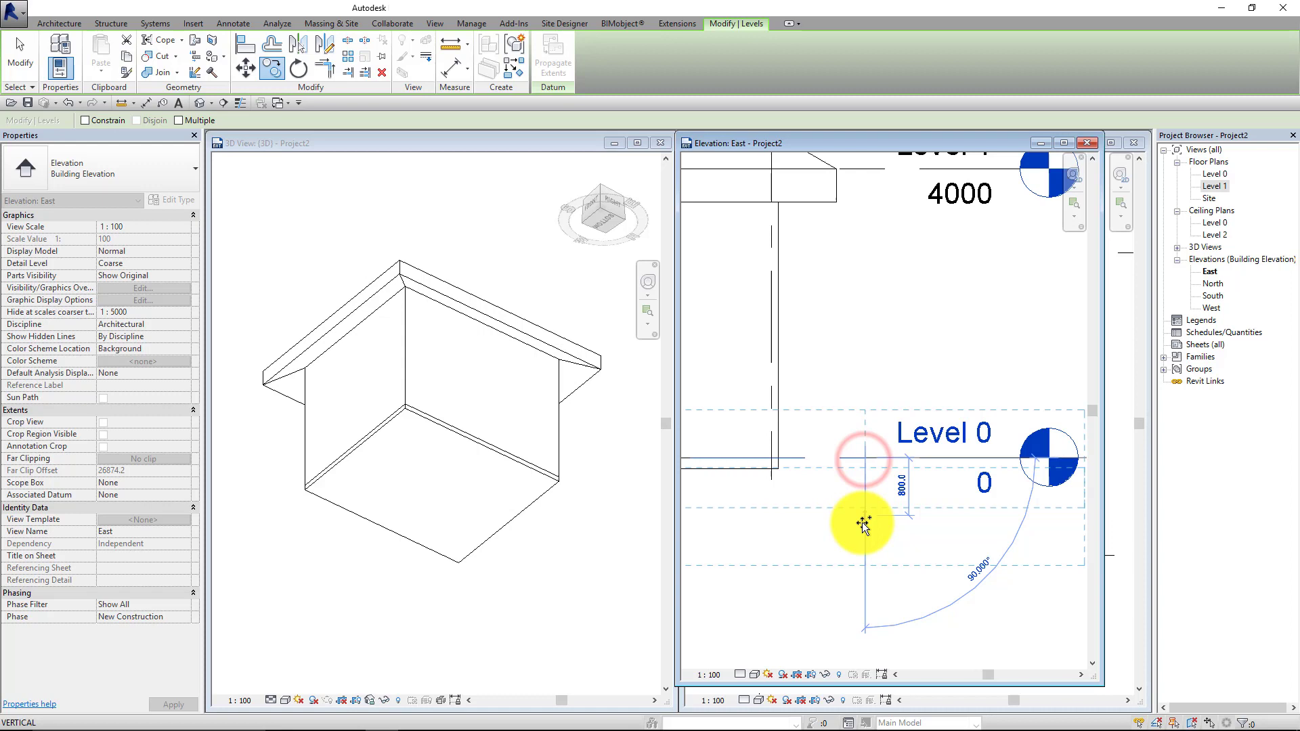
pyautogui.click(861, 565)
pyautogui.click(946, 589)
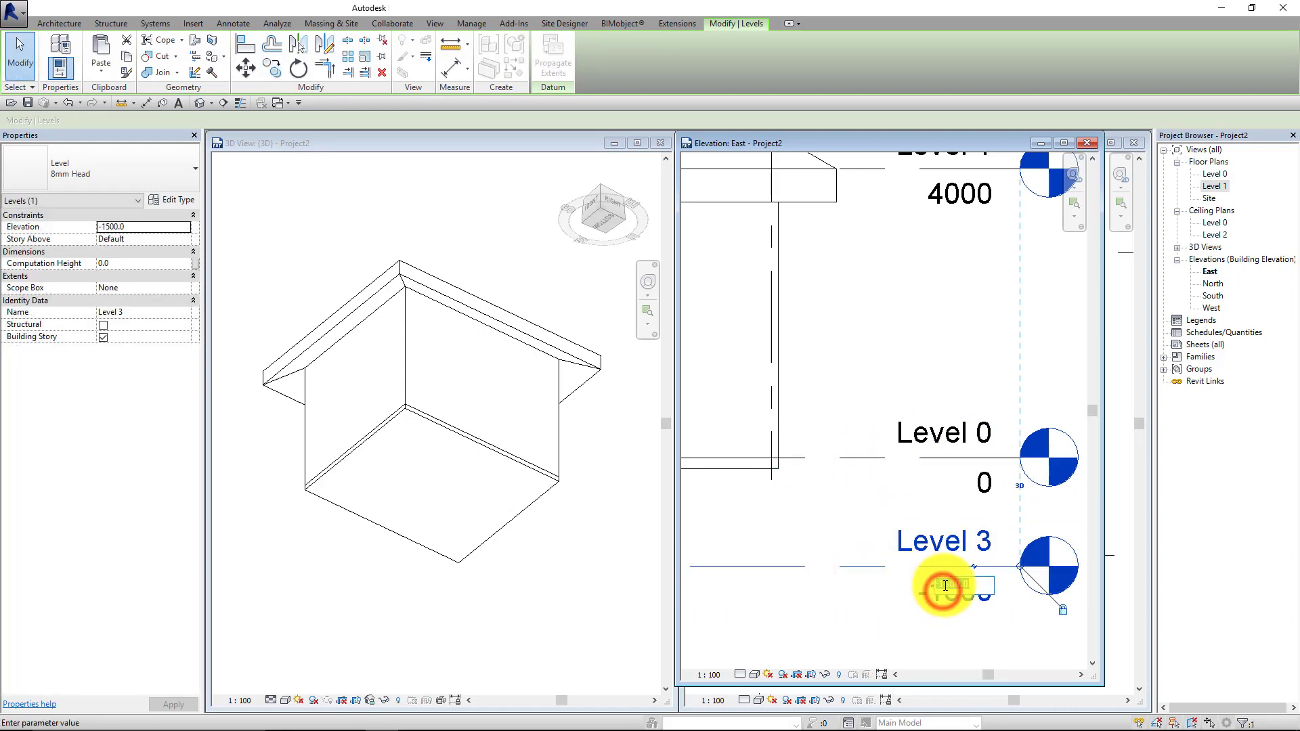
pyautogui.click(948, 584)
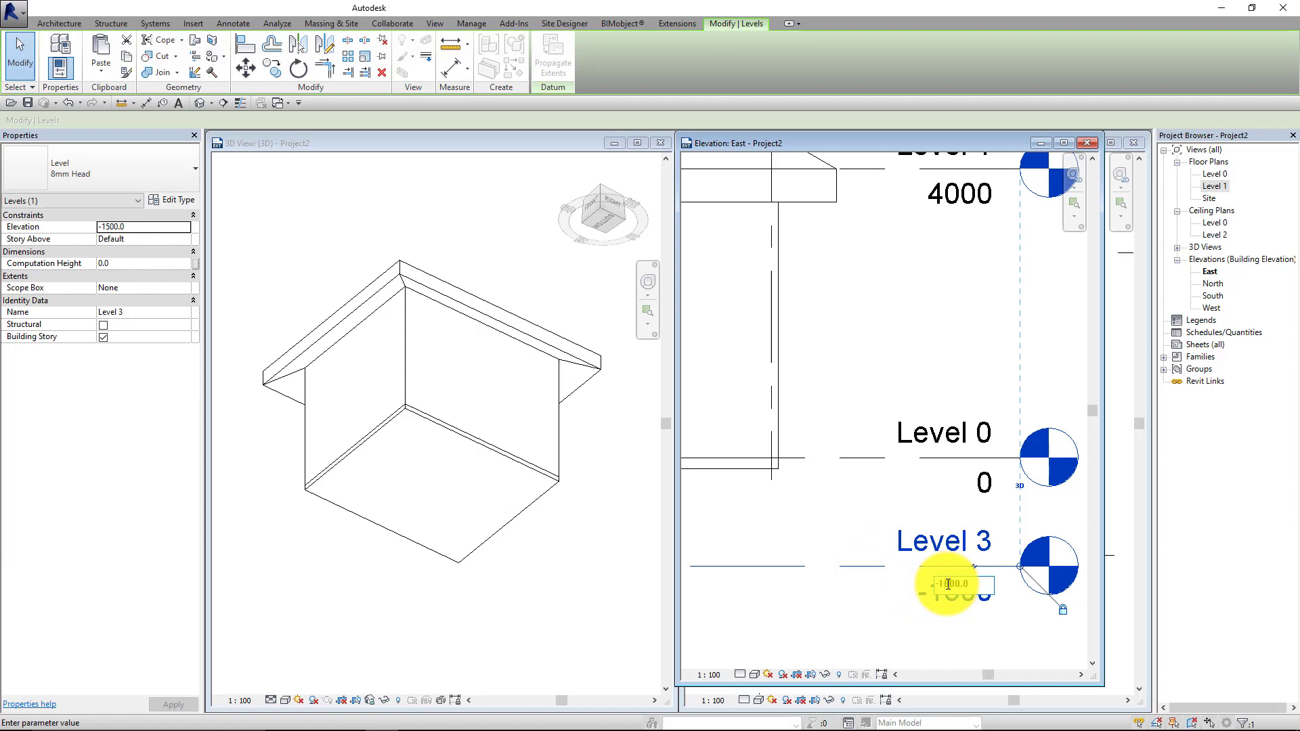
pyautogui.press('Return')
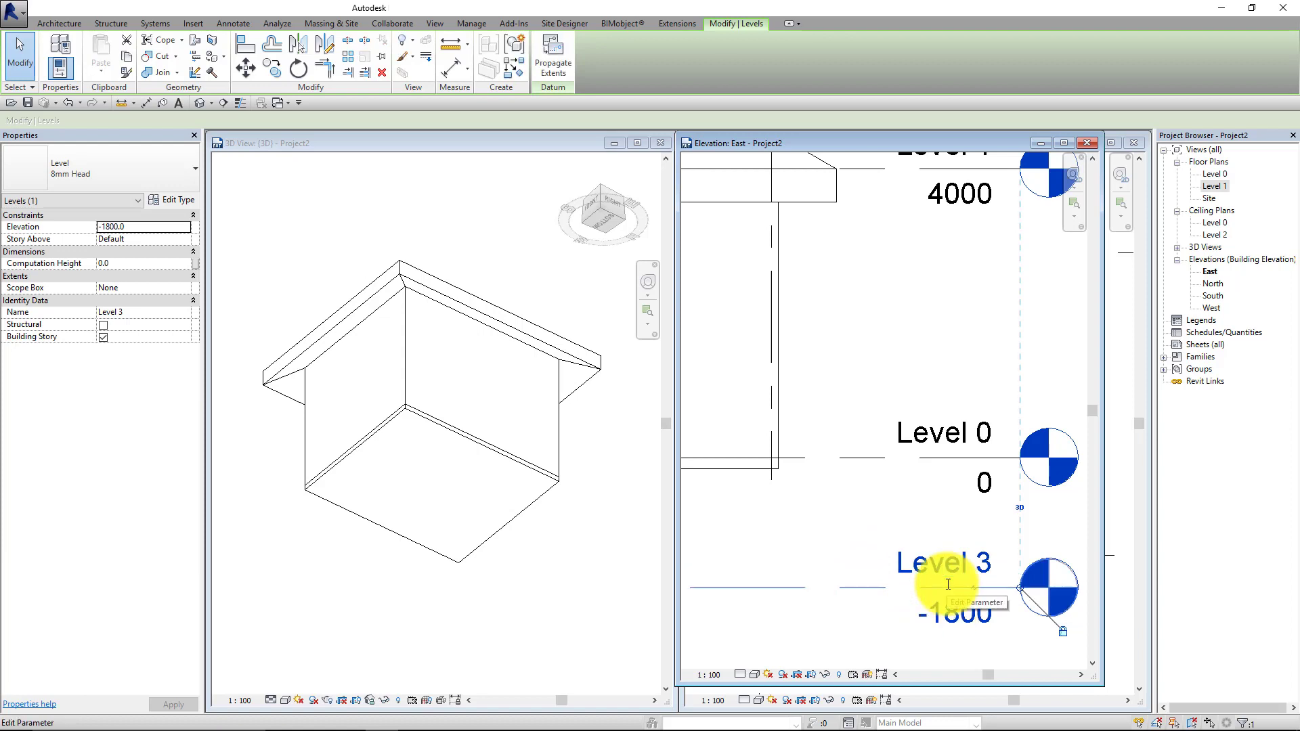
pyautogui.click(960, 569)
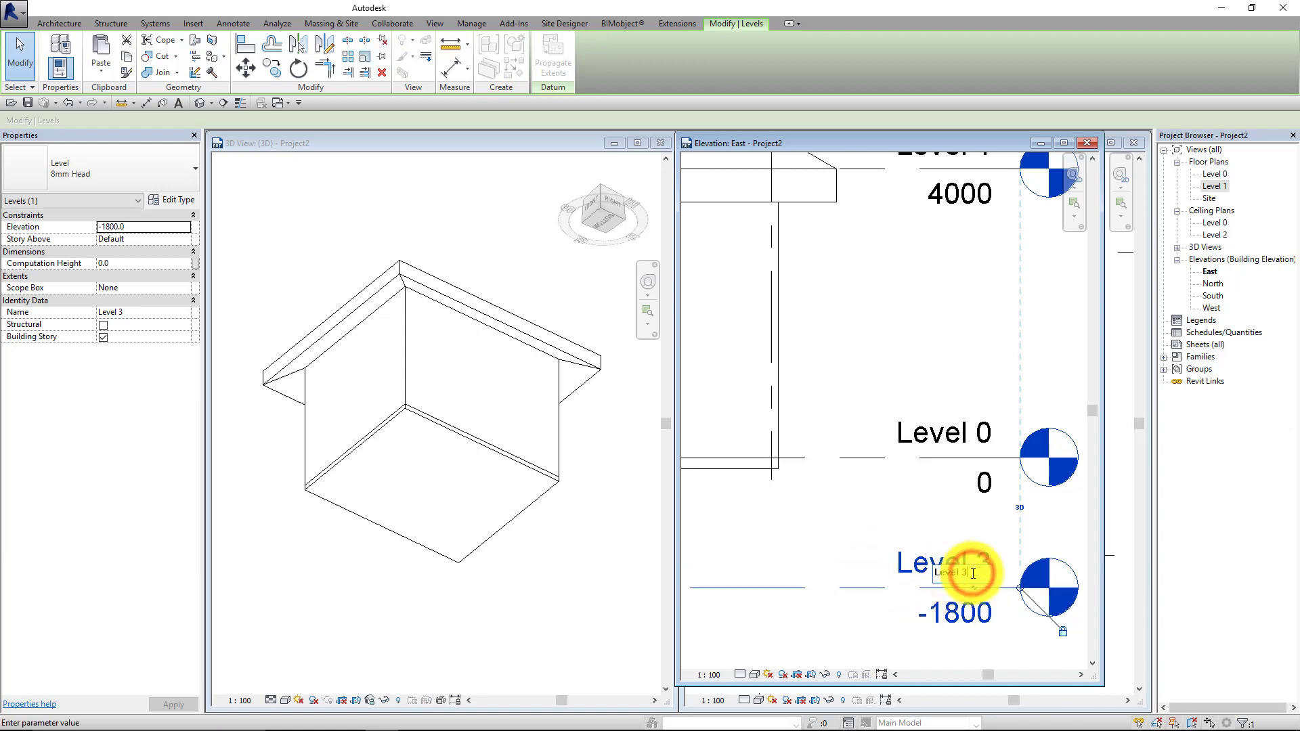
pyautogui.press('BackSpace')
pyautogui.write('-1')
pyautogui.press('Return')
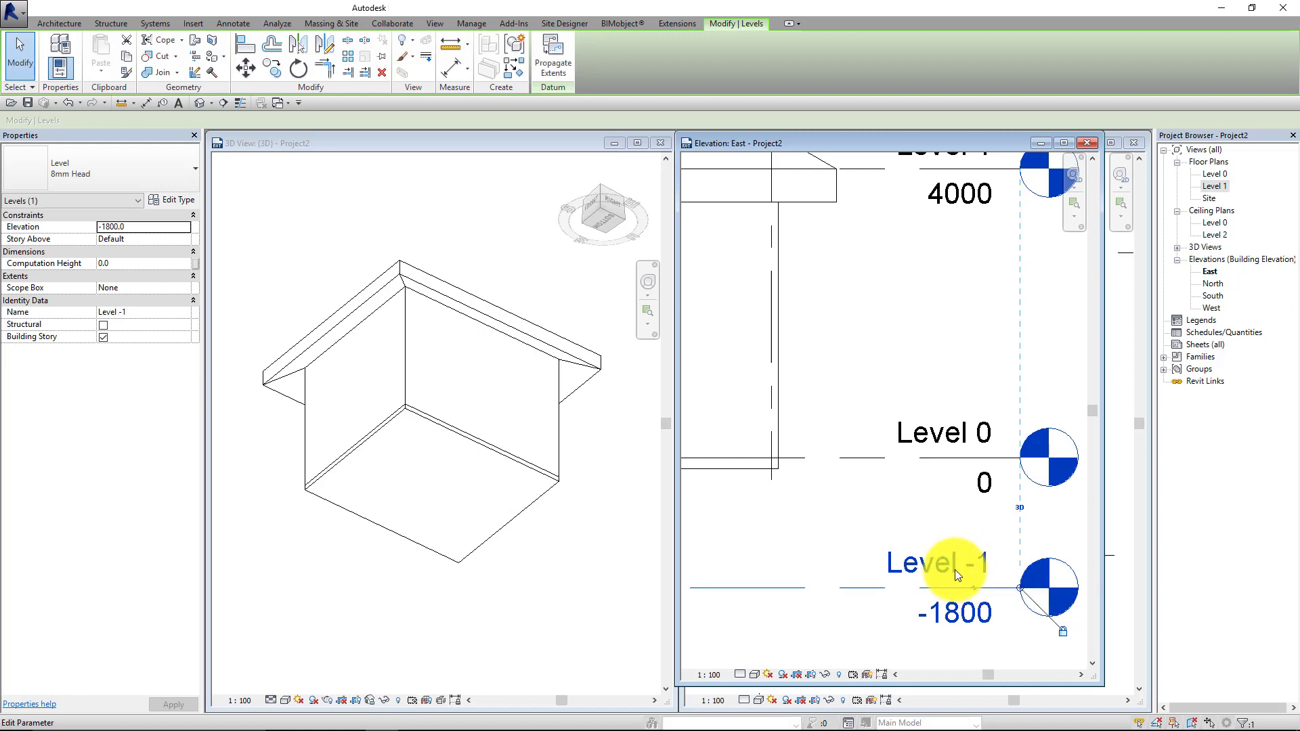
# Close the East elevation and switch to the Level 0 floor plan.
pyautogui.click(618, 556)
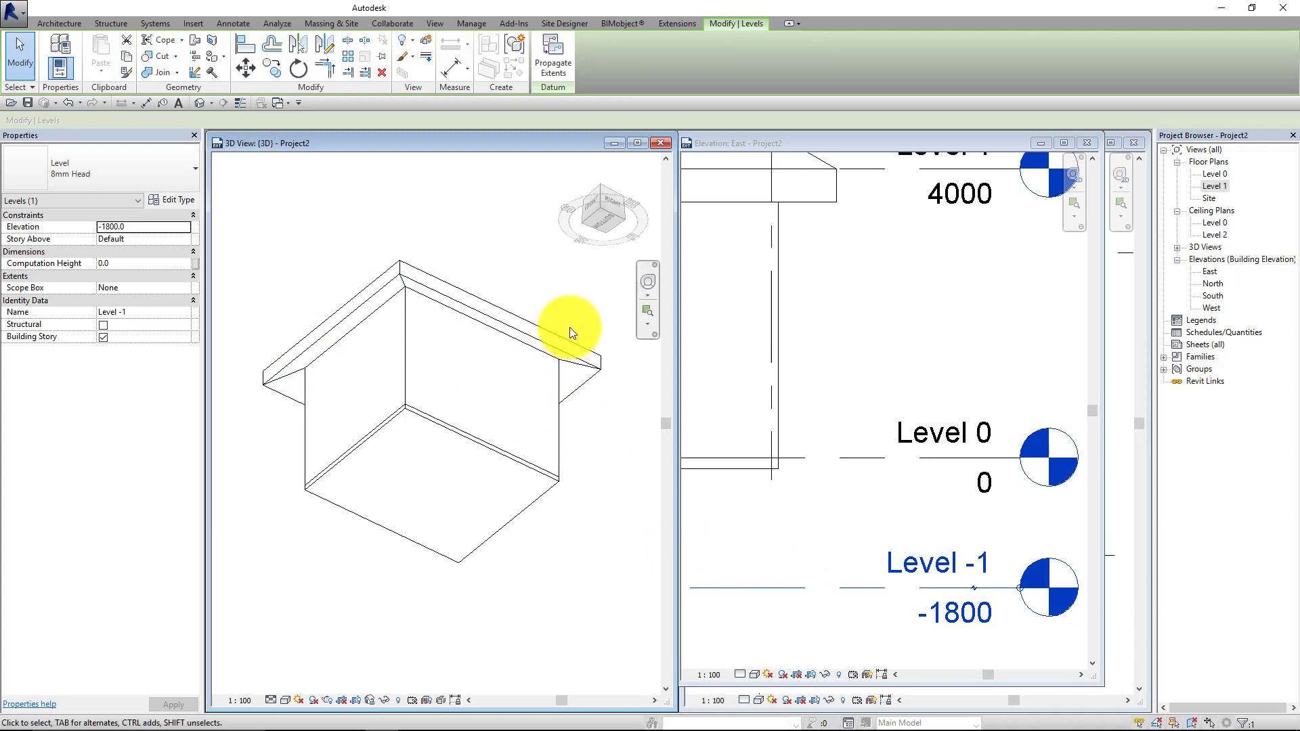
pyautogui.click(1092, 141)
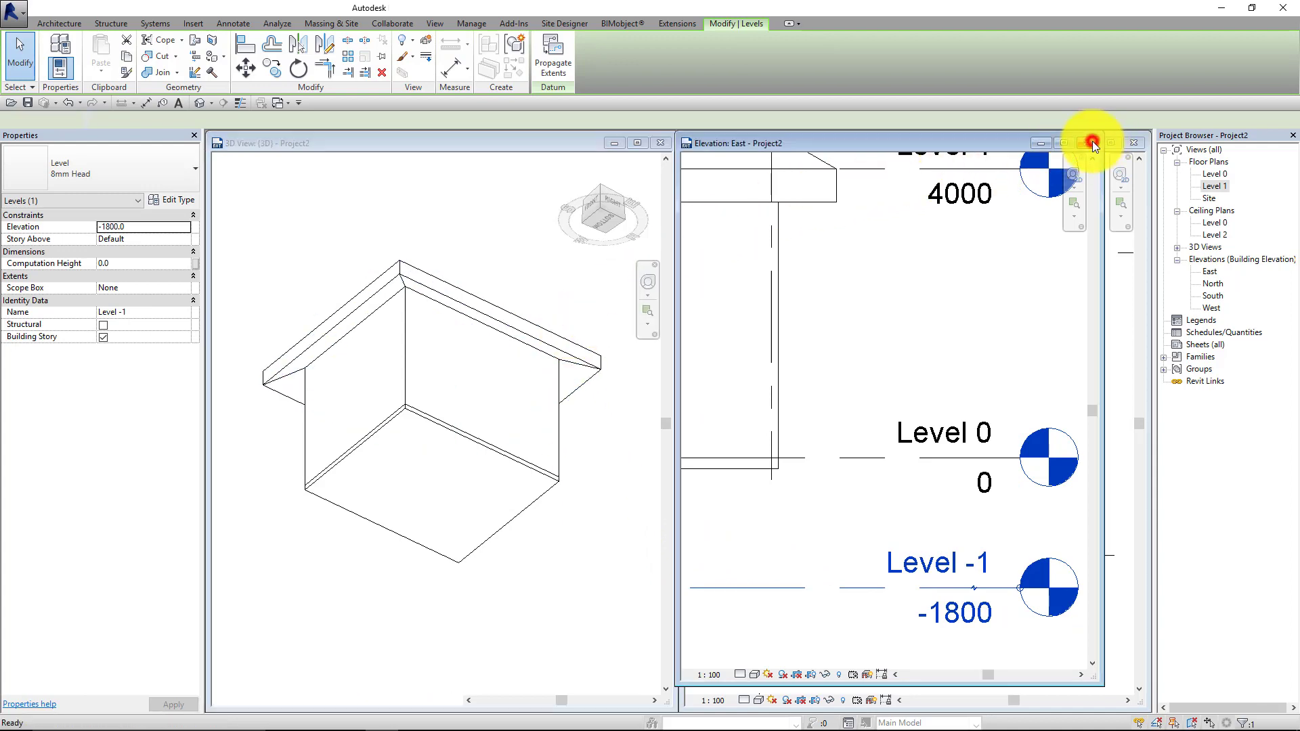
pyautogui.doubleClick(1219, 170)
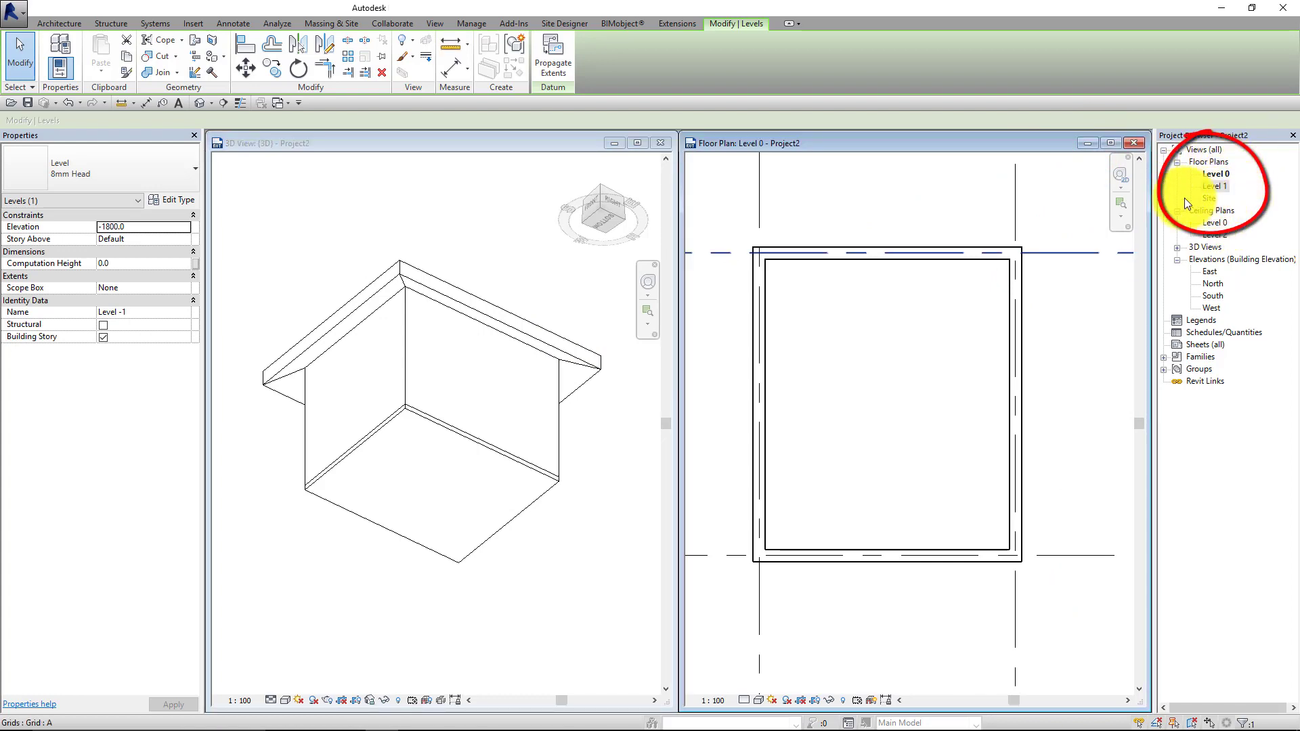
# Create a new floor plan view for Level -1 and close the Level 0 plan.
pyautogui.click(436, 27)
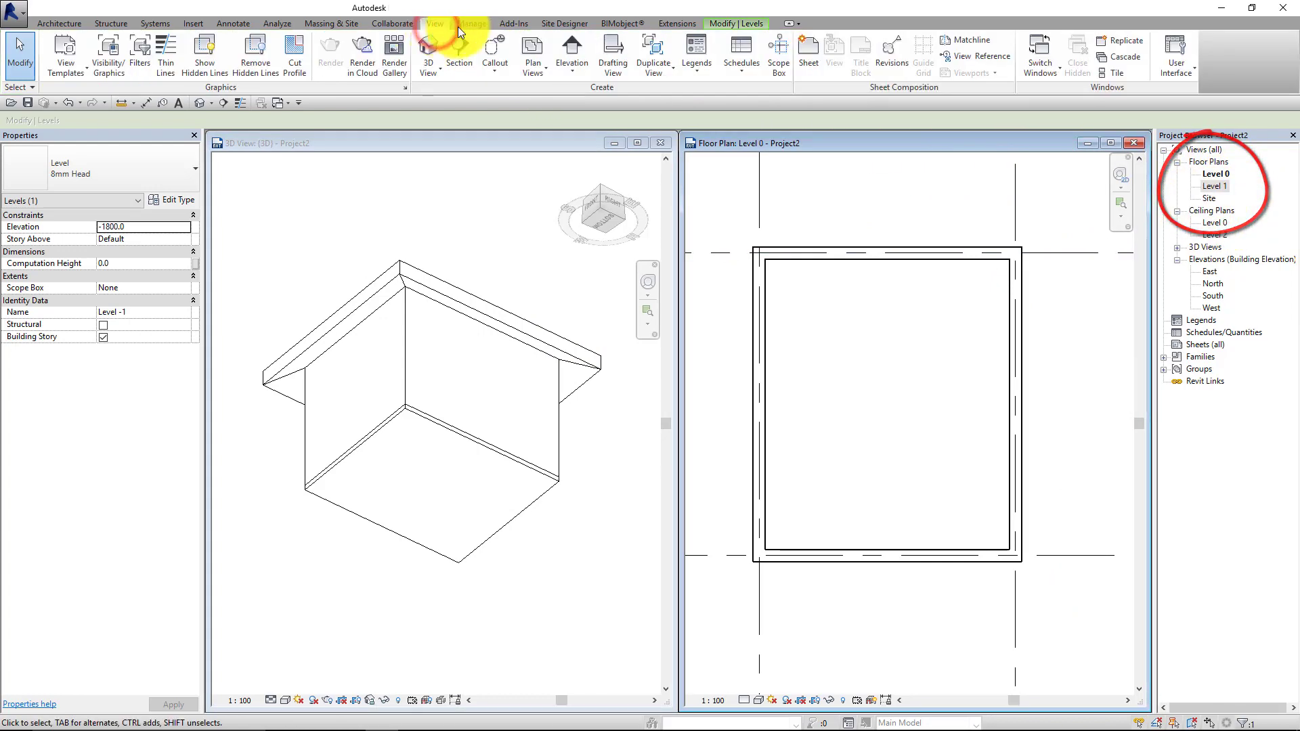
pyautogui.click(529, 65)
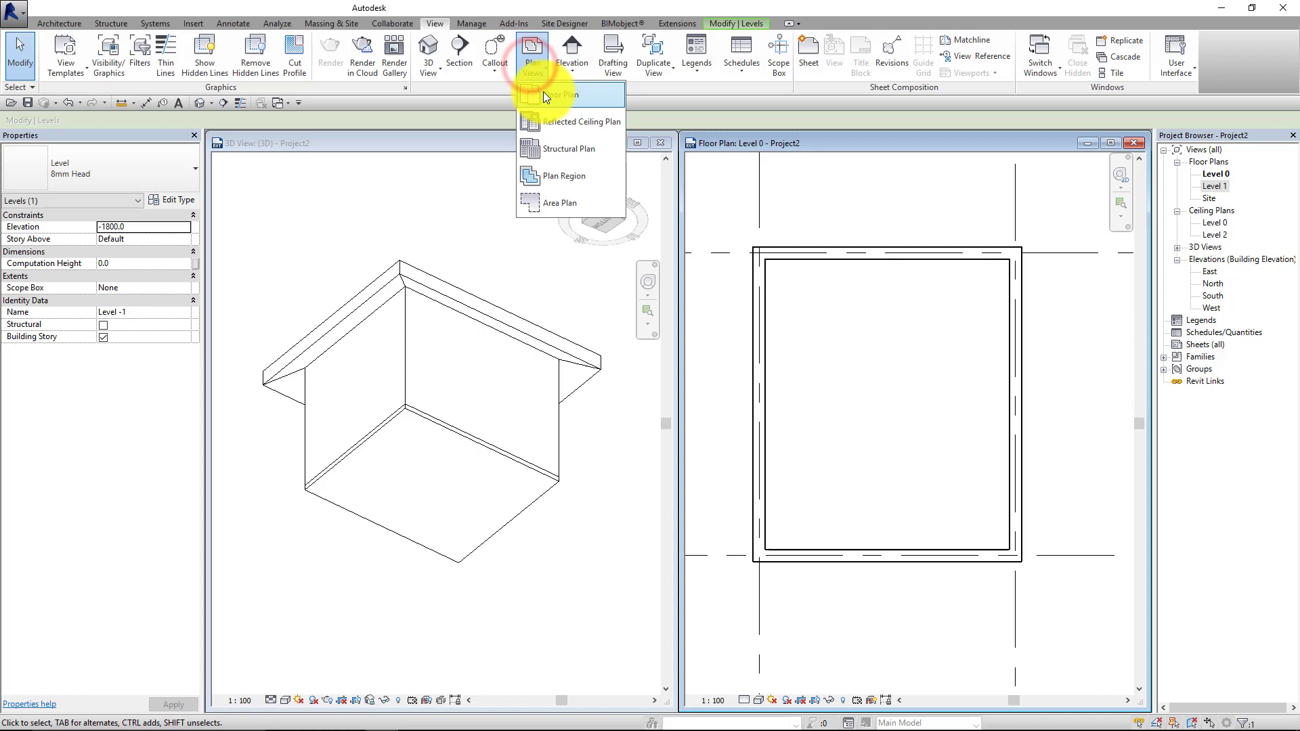
pyautogui.click(545, 97)
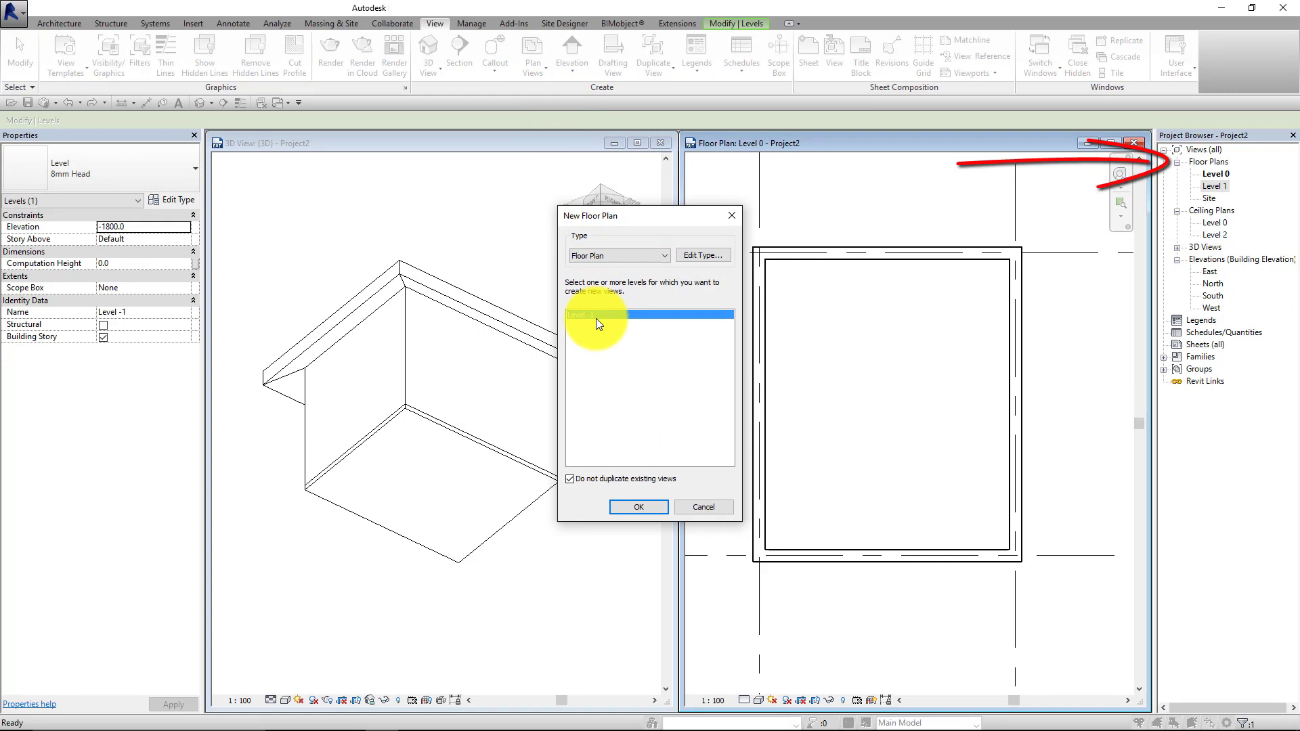
pyautogui.click(627, 507)
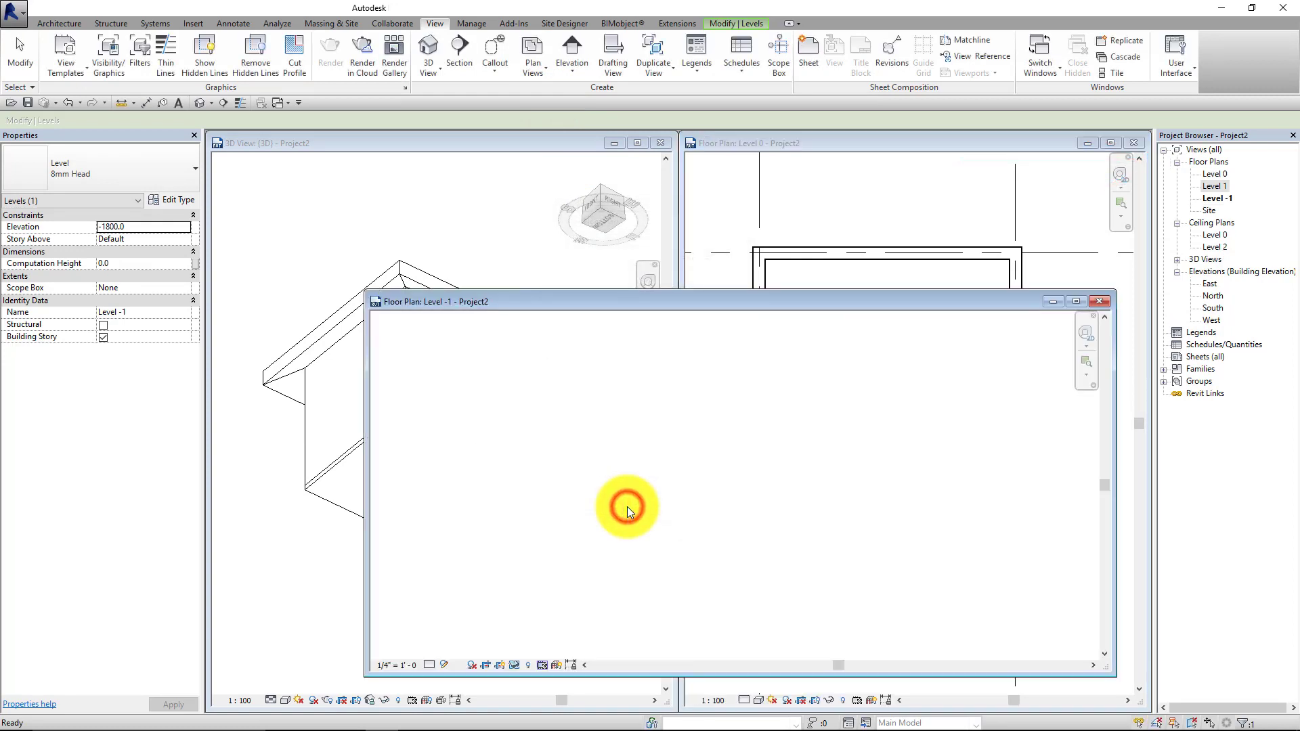
pyautogui.click(626, 506)
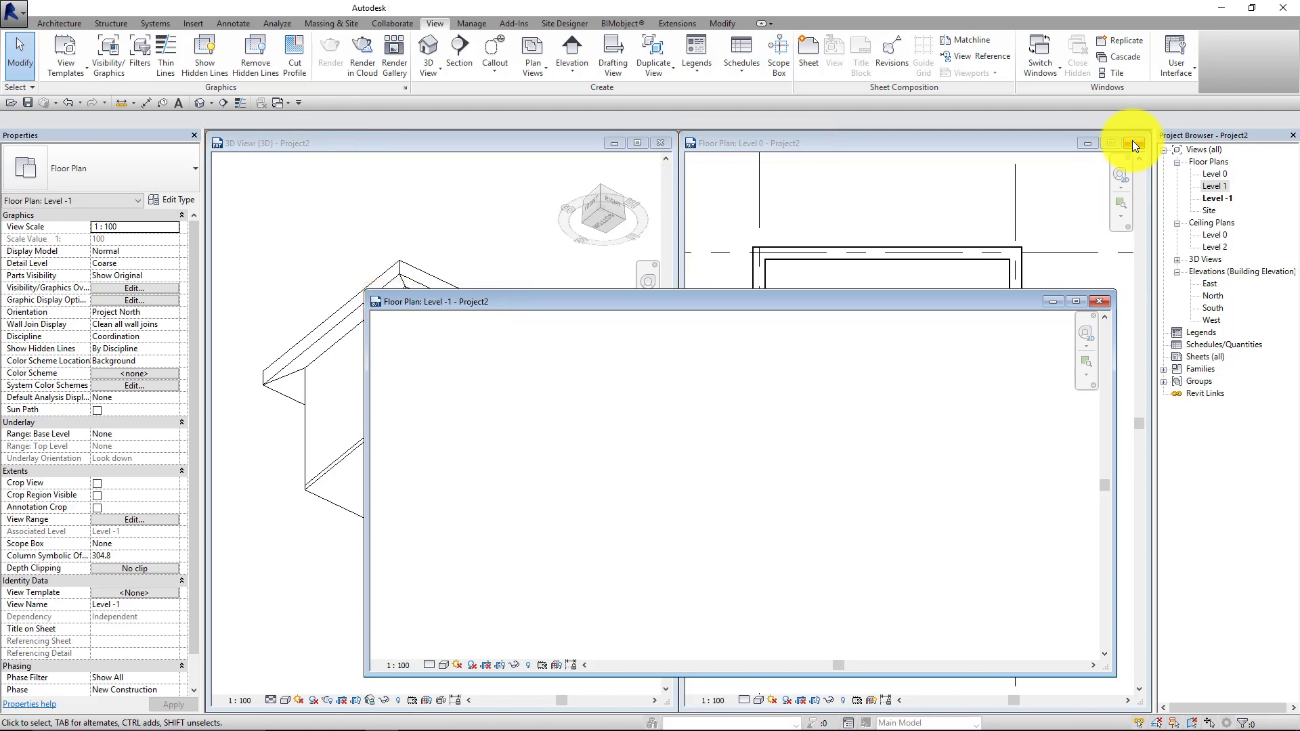
pyautogui.click(1133, 143)
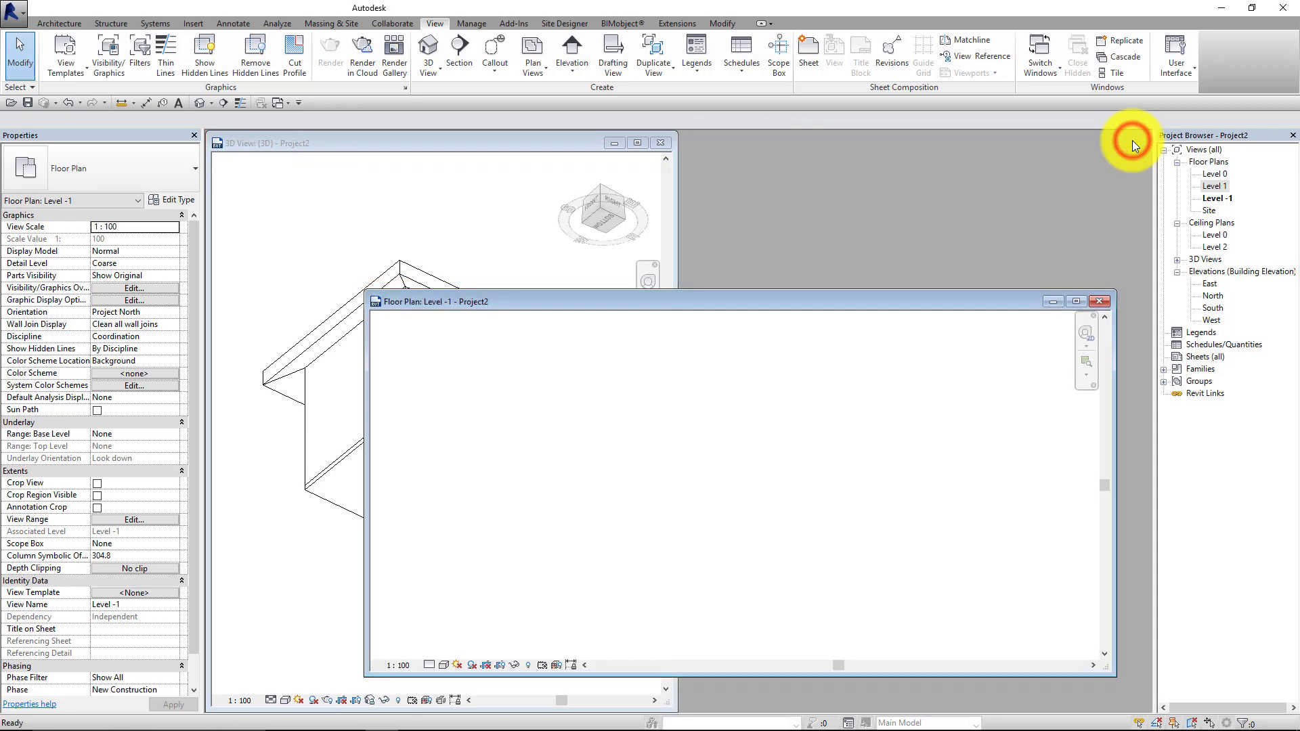
# Tile the 3D view and Level -1 plan windows side by side.
pyautogui.click(1117, 72)
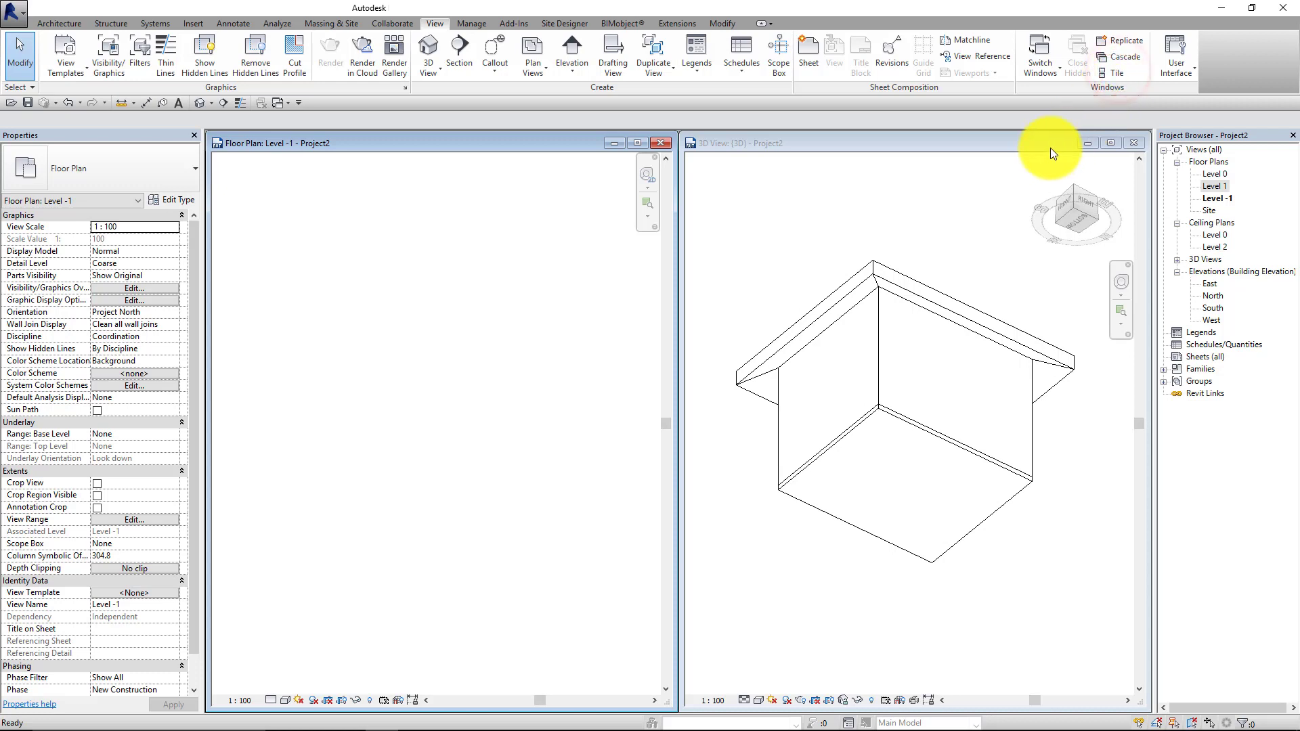
pyautogui.click(1054, 145)
pyautogui.click(1117, 72)
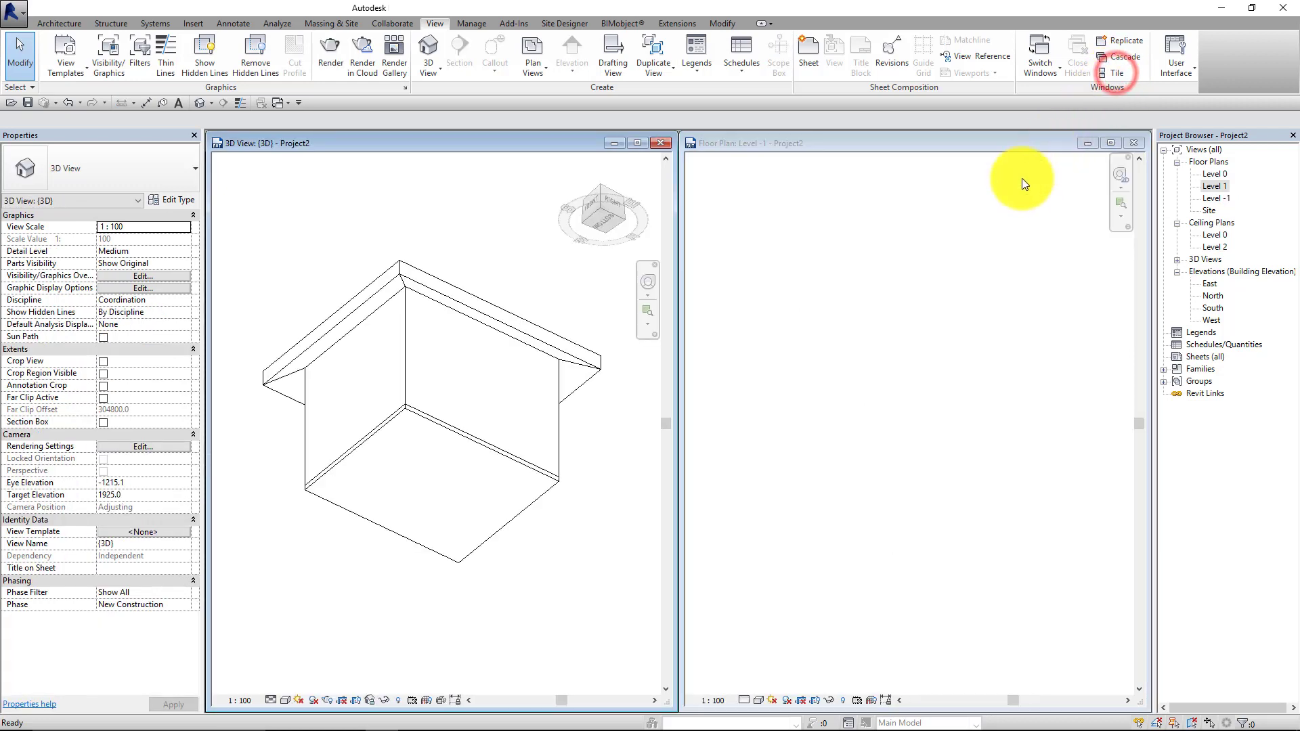
pyautogui.click(971, 248)
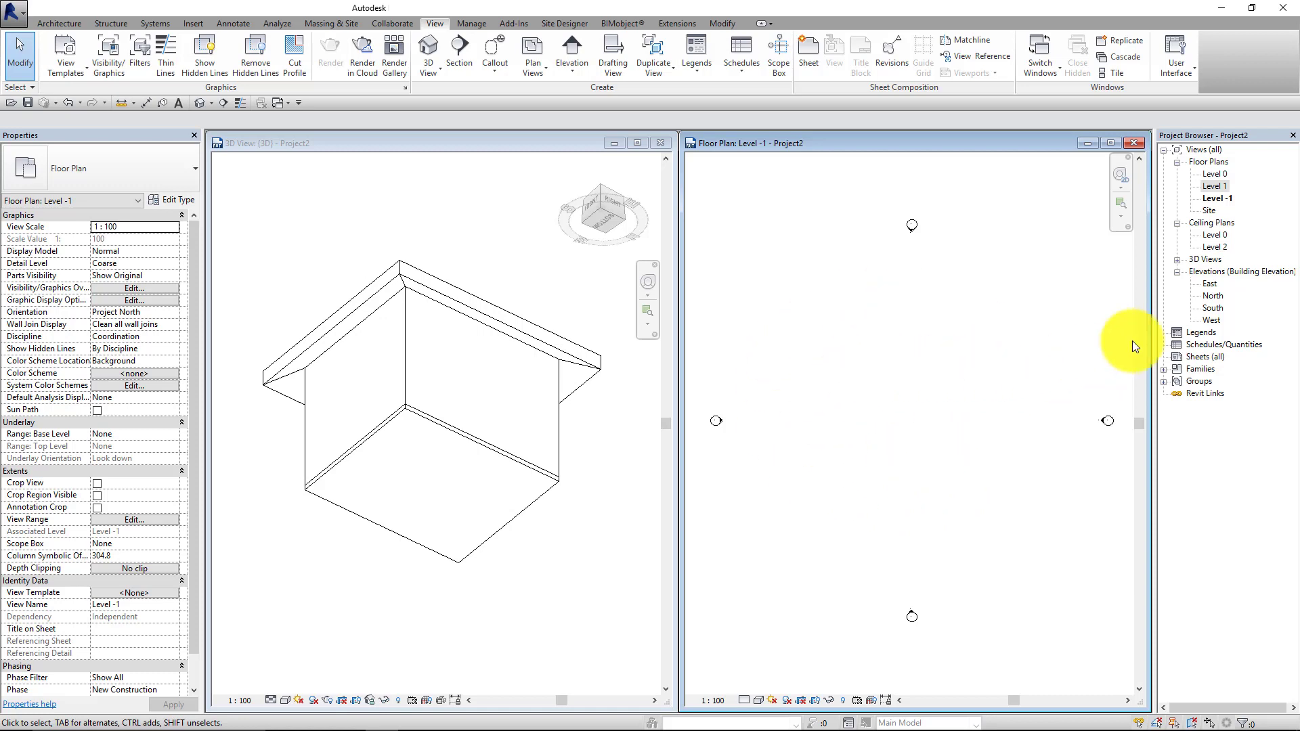
# Reopen the East elevation, resize its window and pan to the grids and levels.
pyautogui.doubleClick(1210, 286)
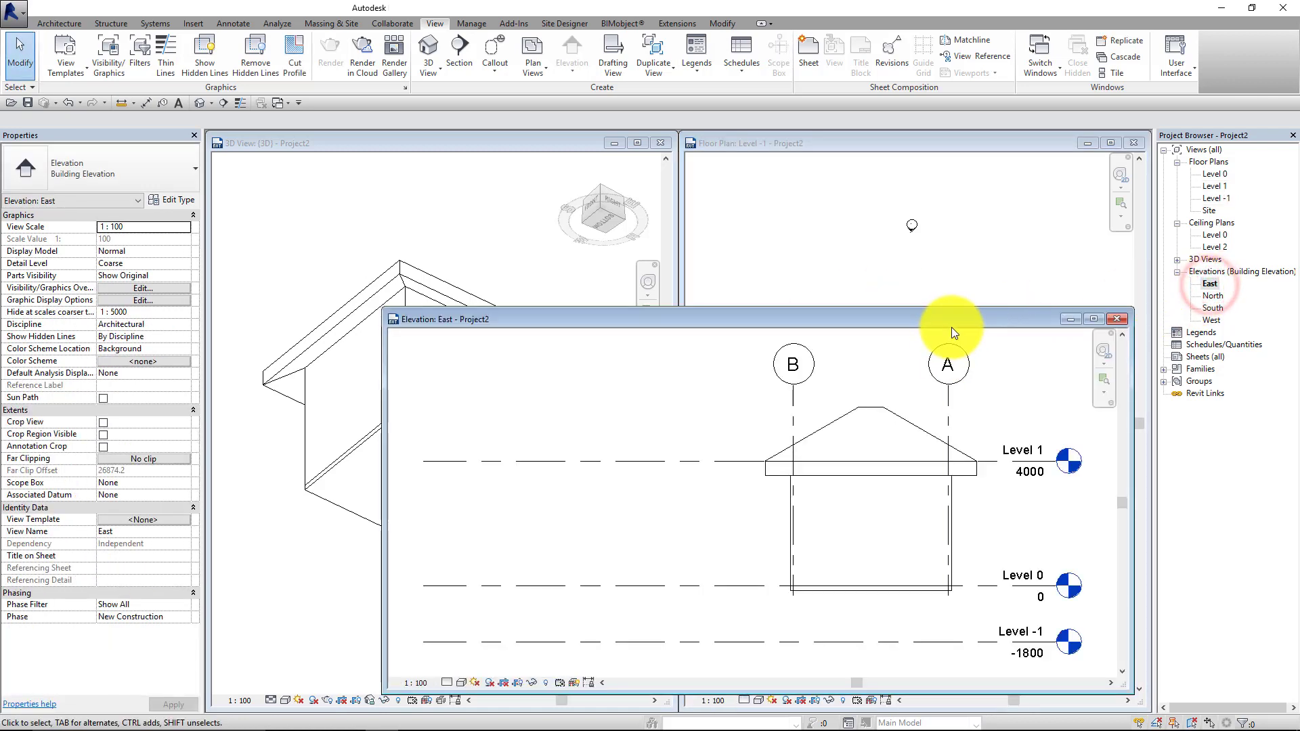
pyautogui.moveTo(954, 324); pyautogui.dragTo(801, 173)
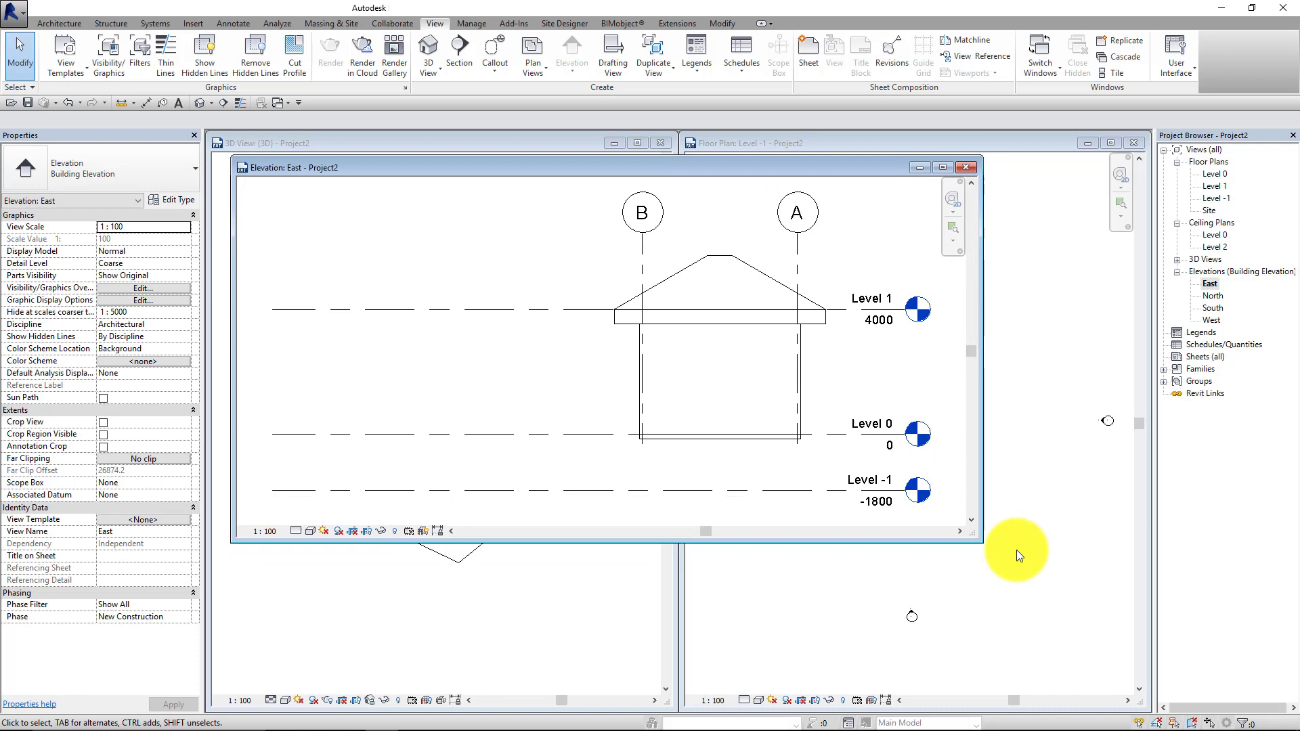
pyautogui.moveTo(973, 540); pyautogui.dragTo(629, 661)
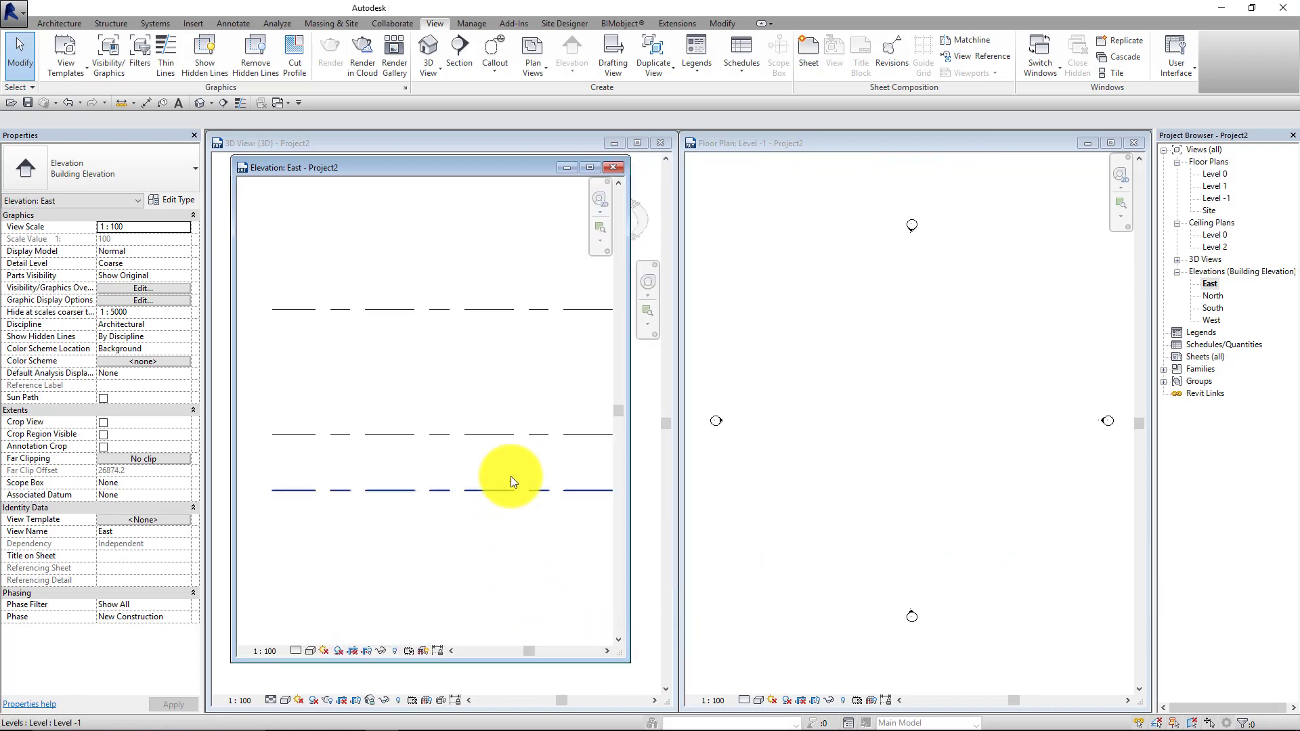
pyautogui.moveTo(512, 477); pyautogui.dragTo(305, 455, button='middle')
pyautogui.moveTo(518, 427); pyautogui.dragTo(396, 456, button='middle')
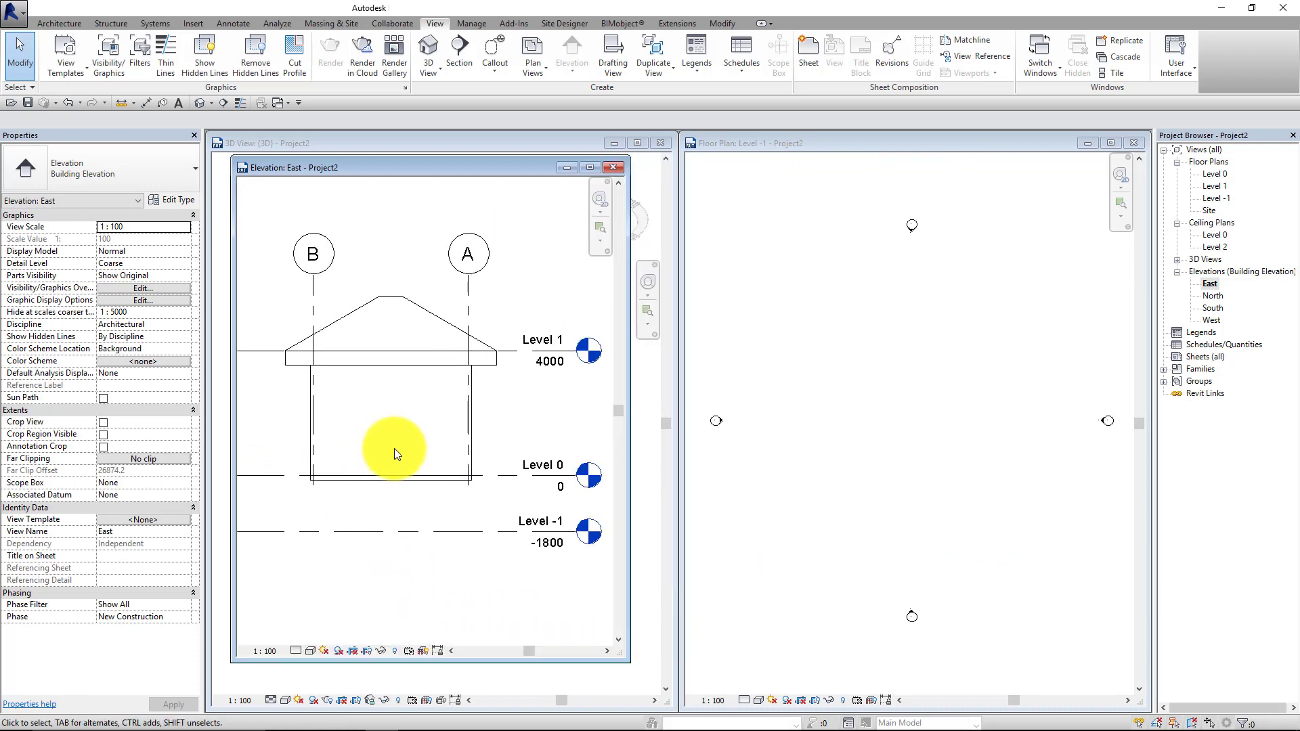
# Stretch grid A's lower end down below Level -1 in the East elevation.
pyautogui.click(466, 299)
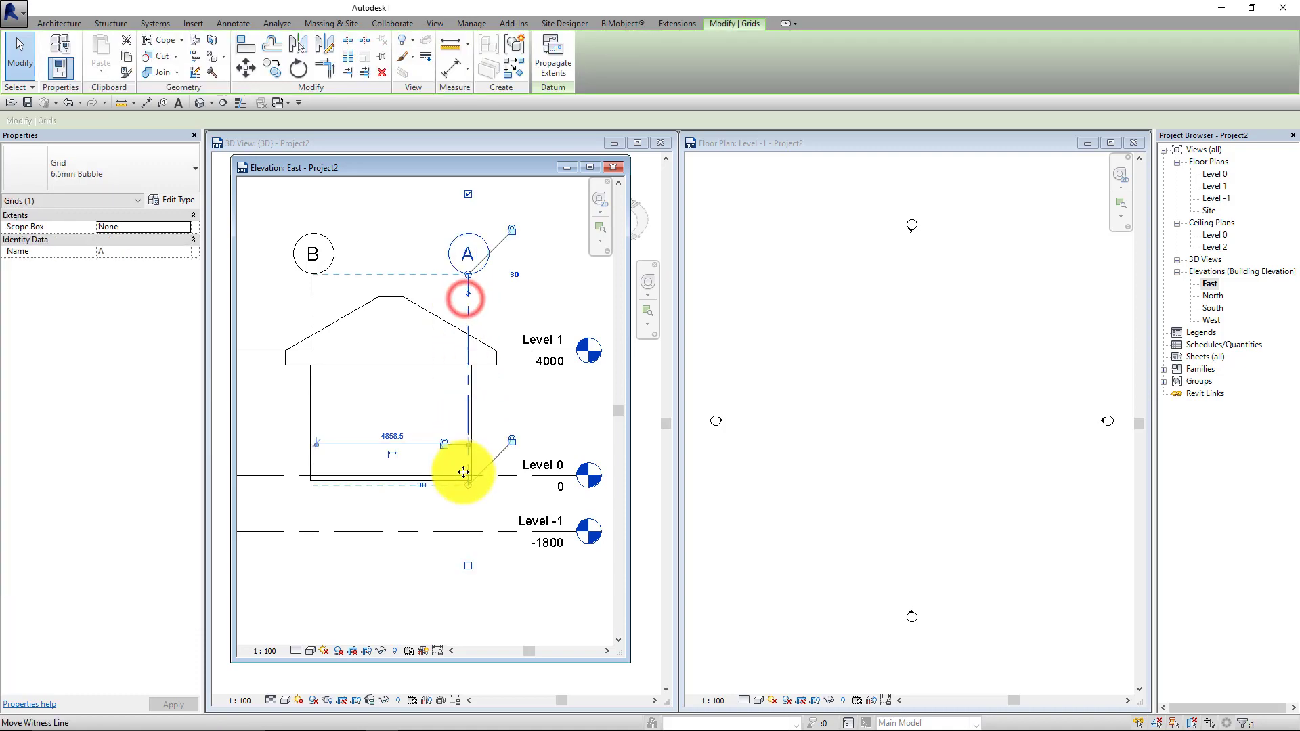
pyautogui.moveTo(469, 485); pyautogui.dragTo(470, 550)
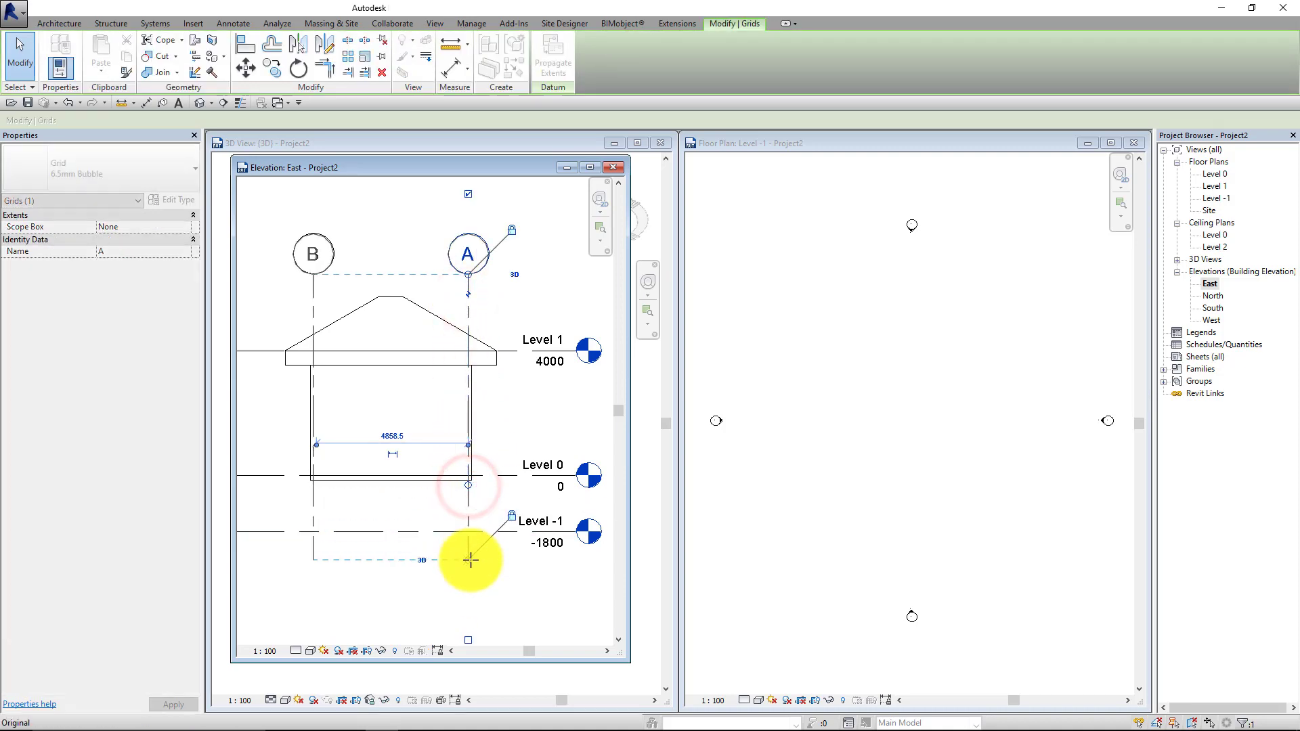
pyautogui.moveTo(470, 559); pyautogui.dragTo(470, 564)
pyautogui.click(493, 583)
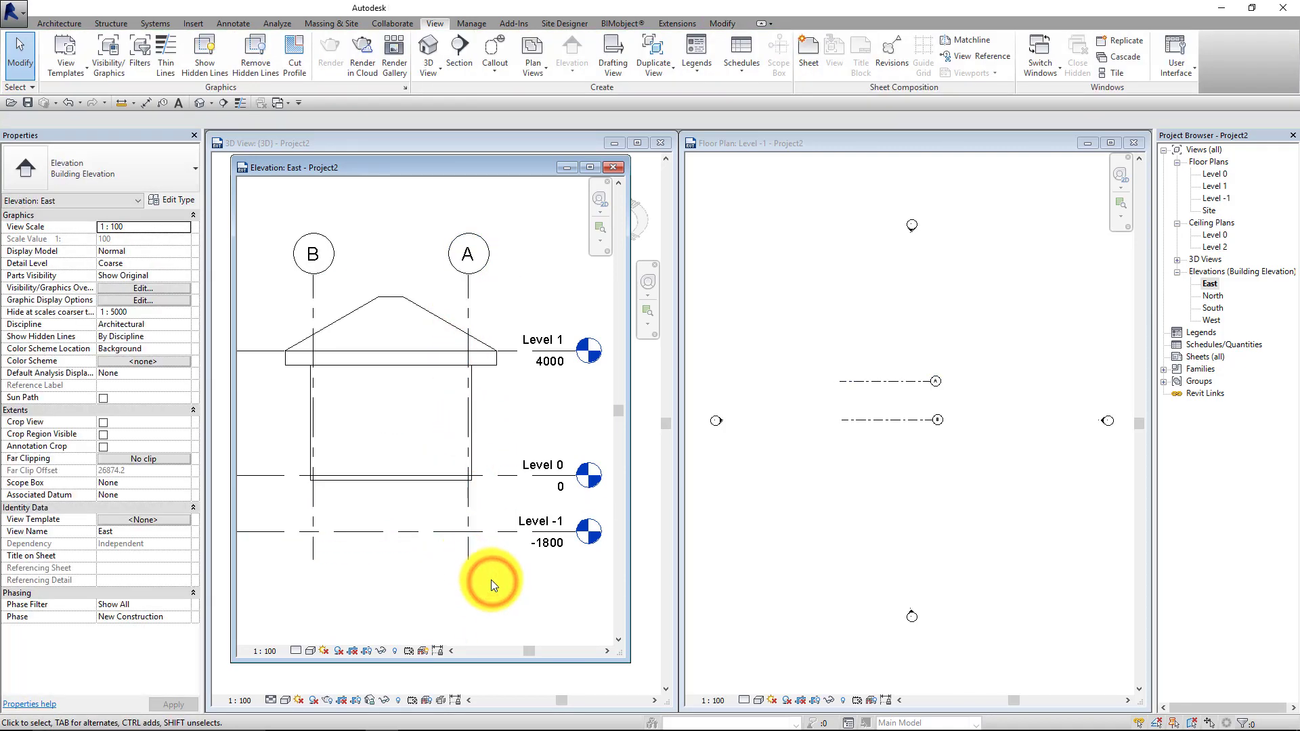
pyautogui.click(806, 466)
pyautogui.scroll(3, 896, 420)
pyautogui.scroll(2, 885, 400)
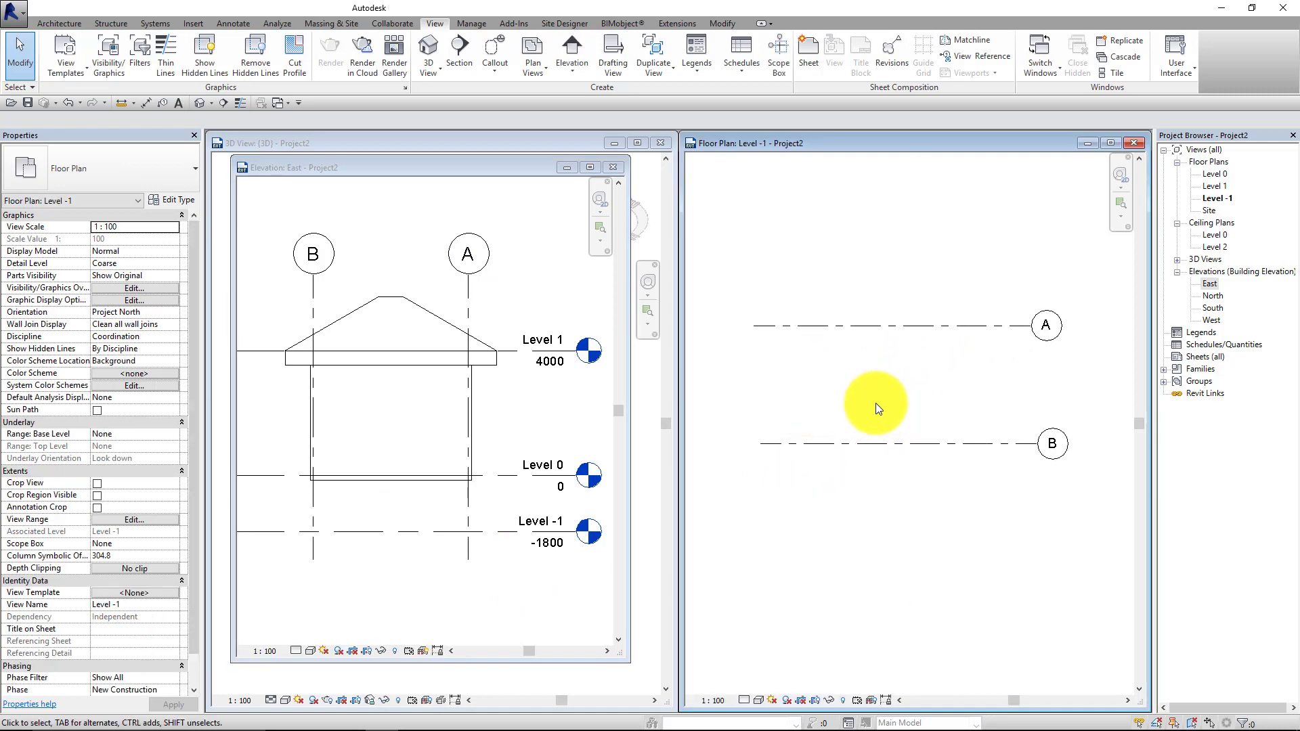
# Extend the grid ends further below Level -1 and check the Level -1 plan.
pyautogui.click(470, 549)
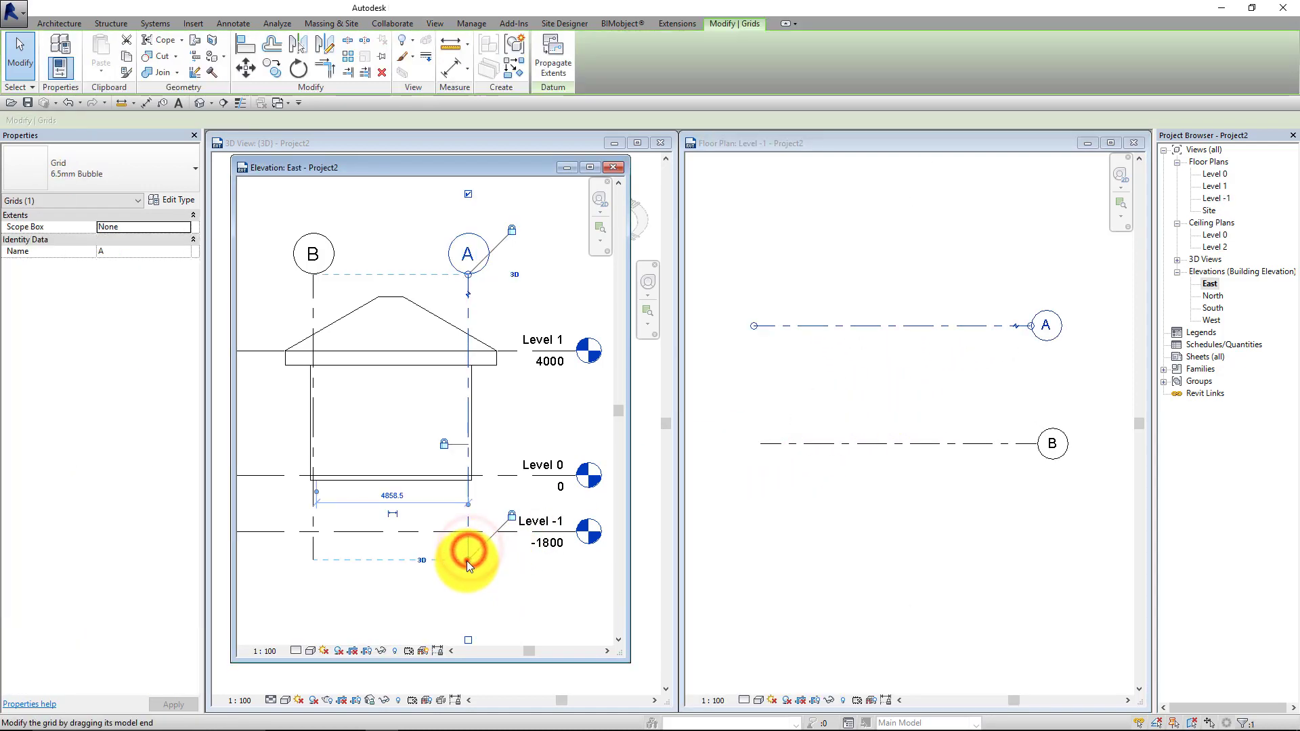
pyautogui.moveTo(468, 490); pyautogui.dragTo(464, 549)
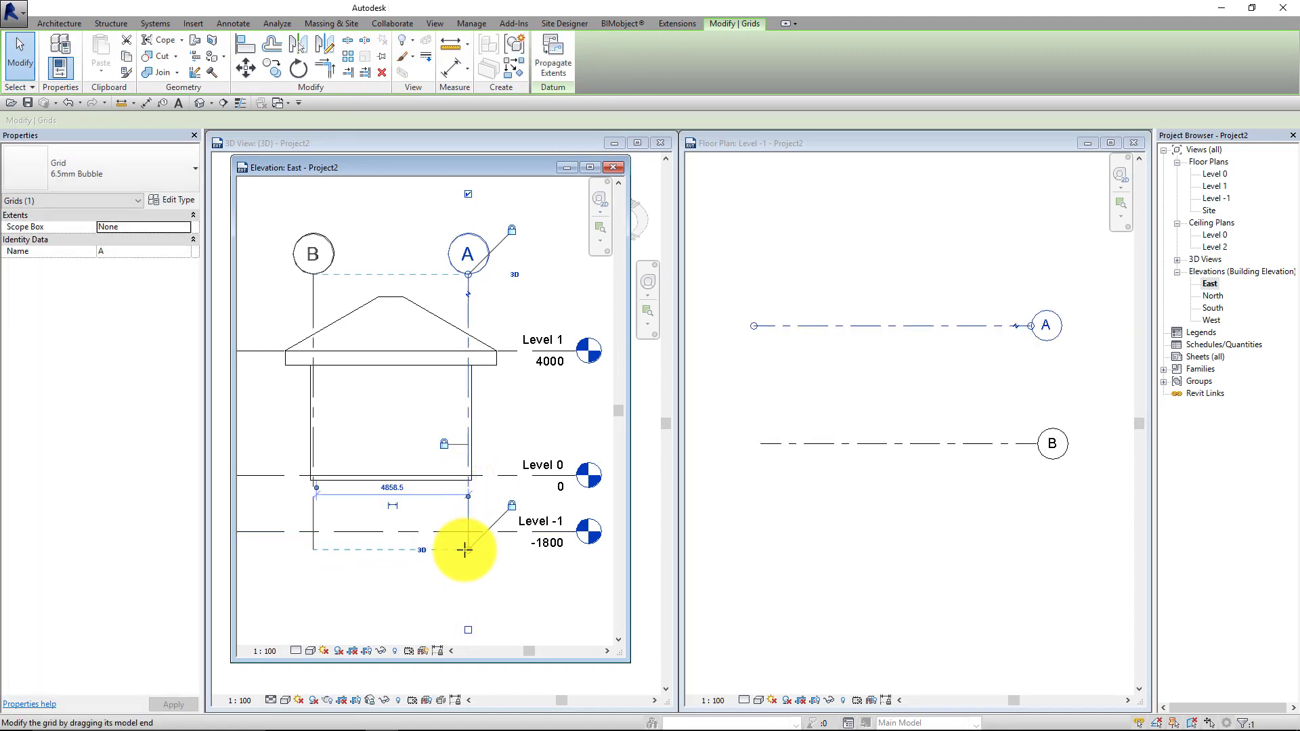
pyautogui.click(777, 562)
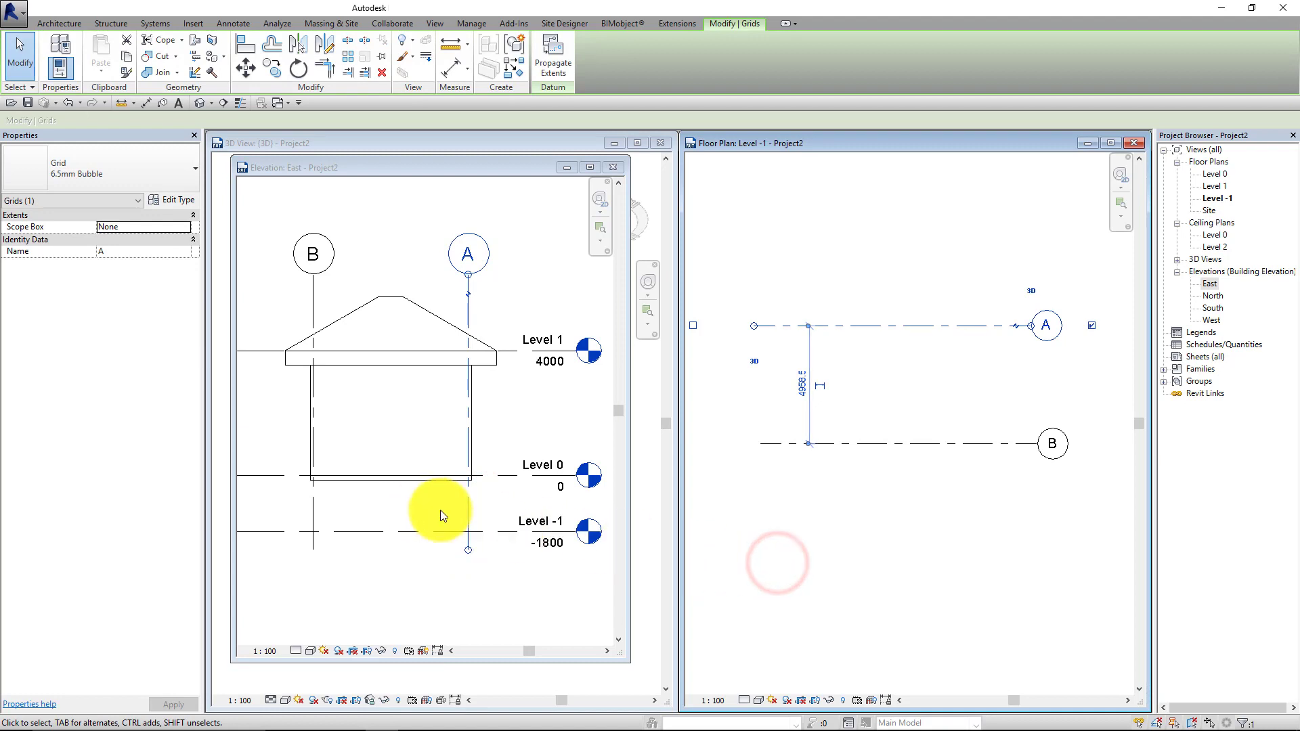
pyautogui.click(849, 526)
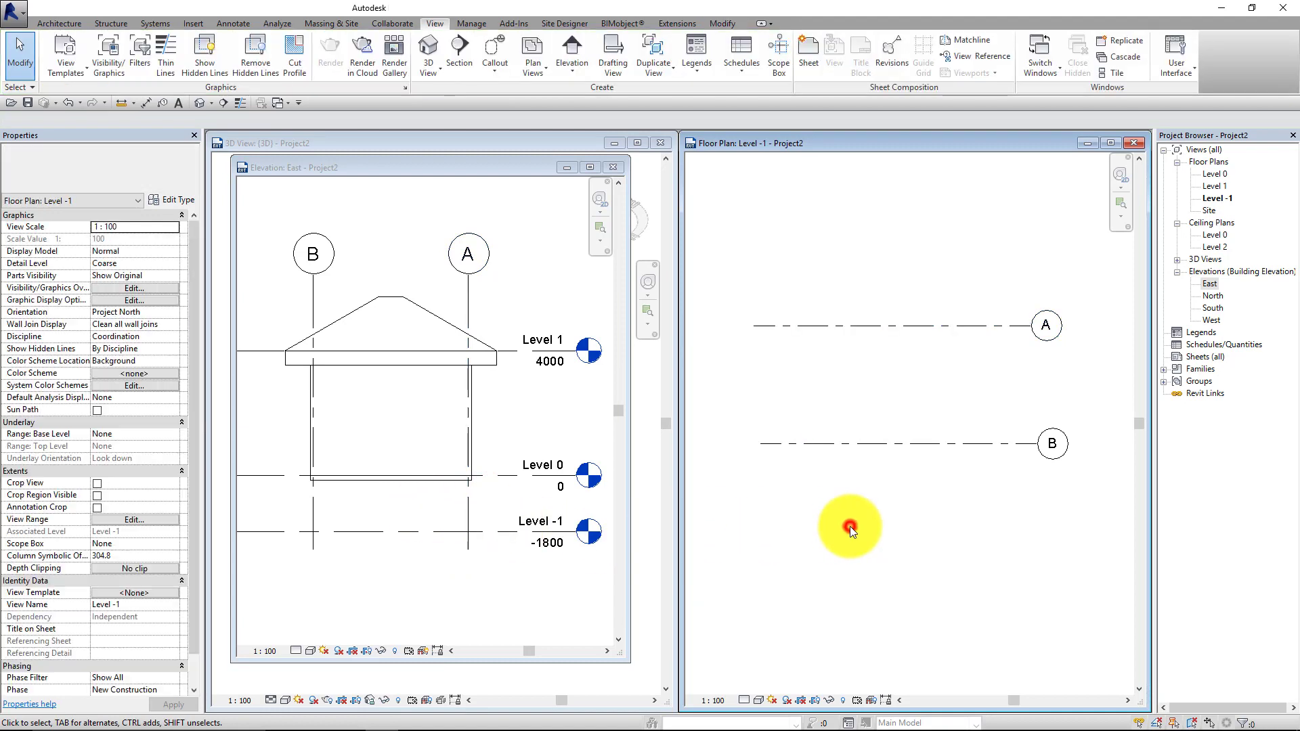
# Inspect the Level -1 view range, lower grid A's end again and close the East elevation.
pyautogui.click(174, 522)
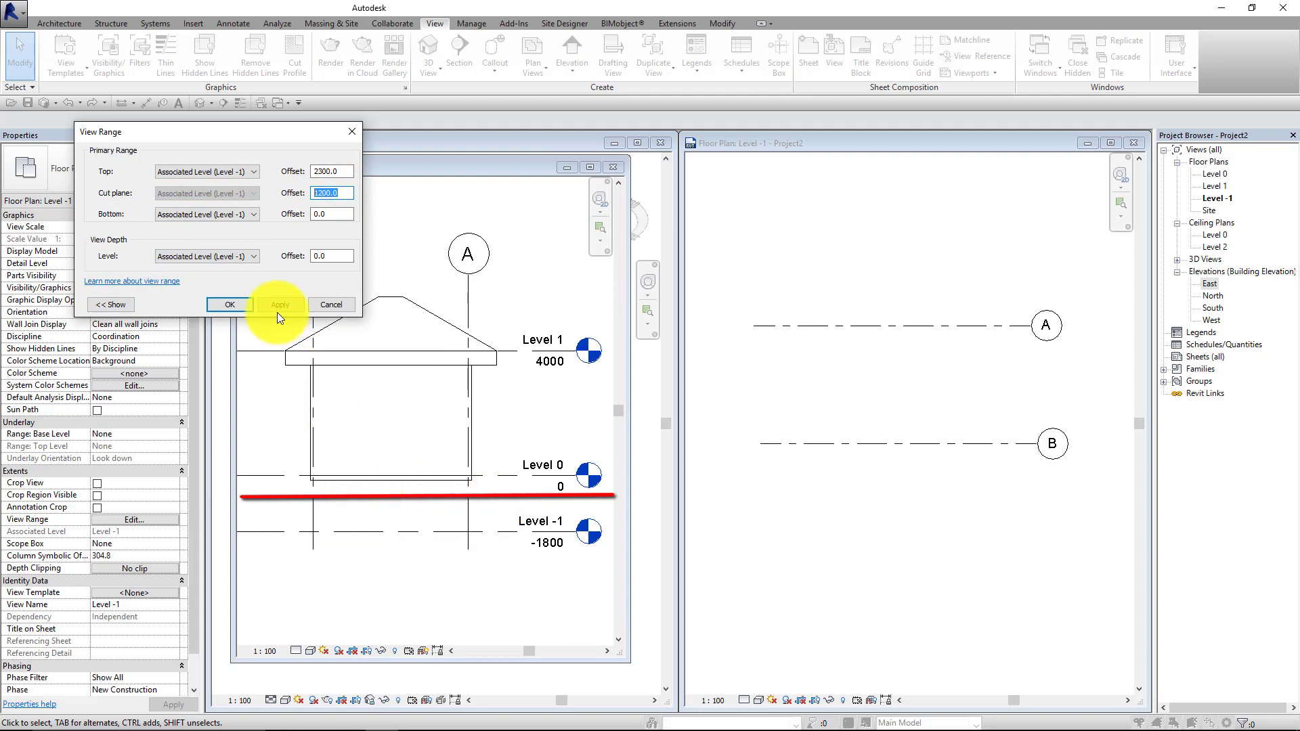
pyautogui.click(323, 304)
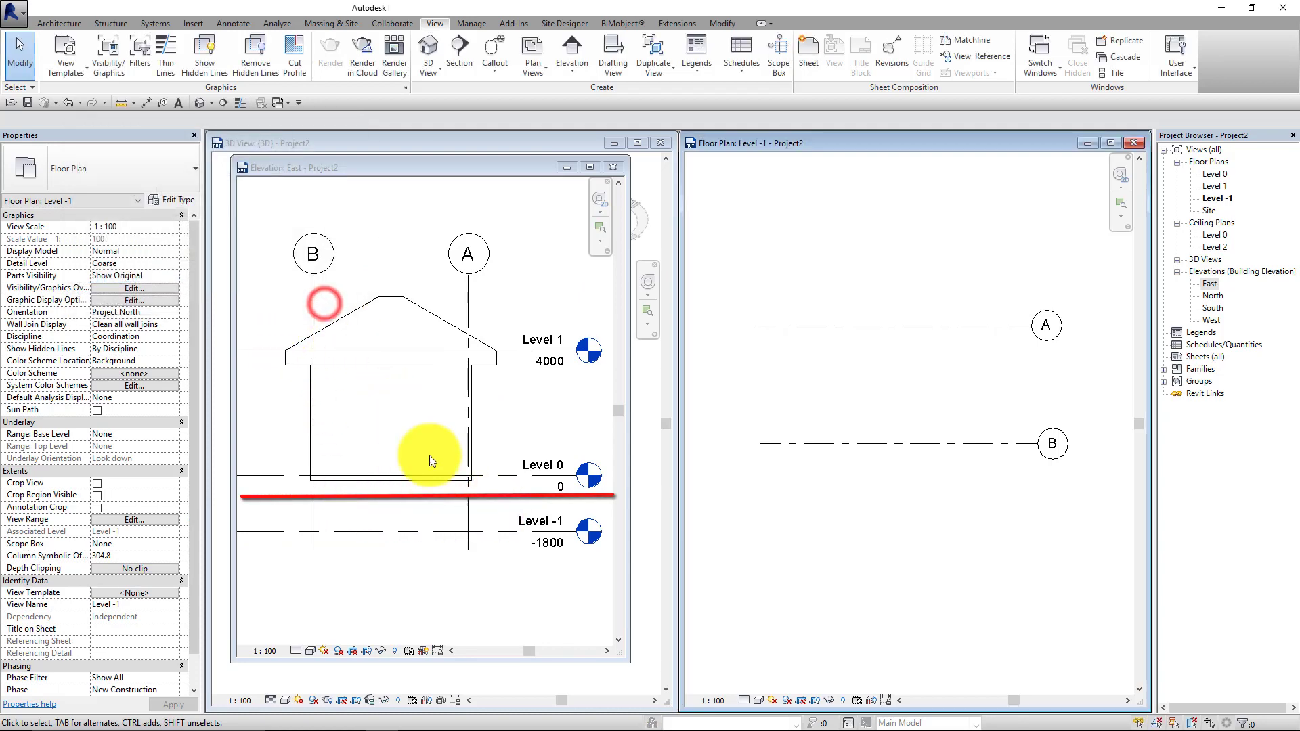
pyautogui.click(469, 512)
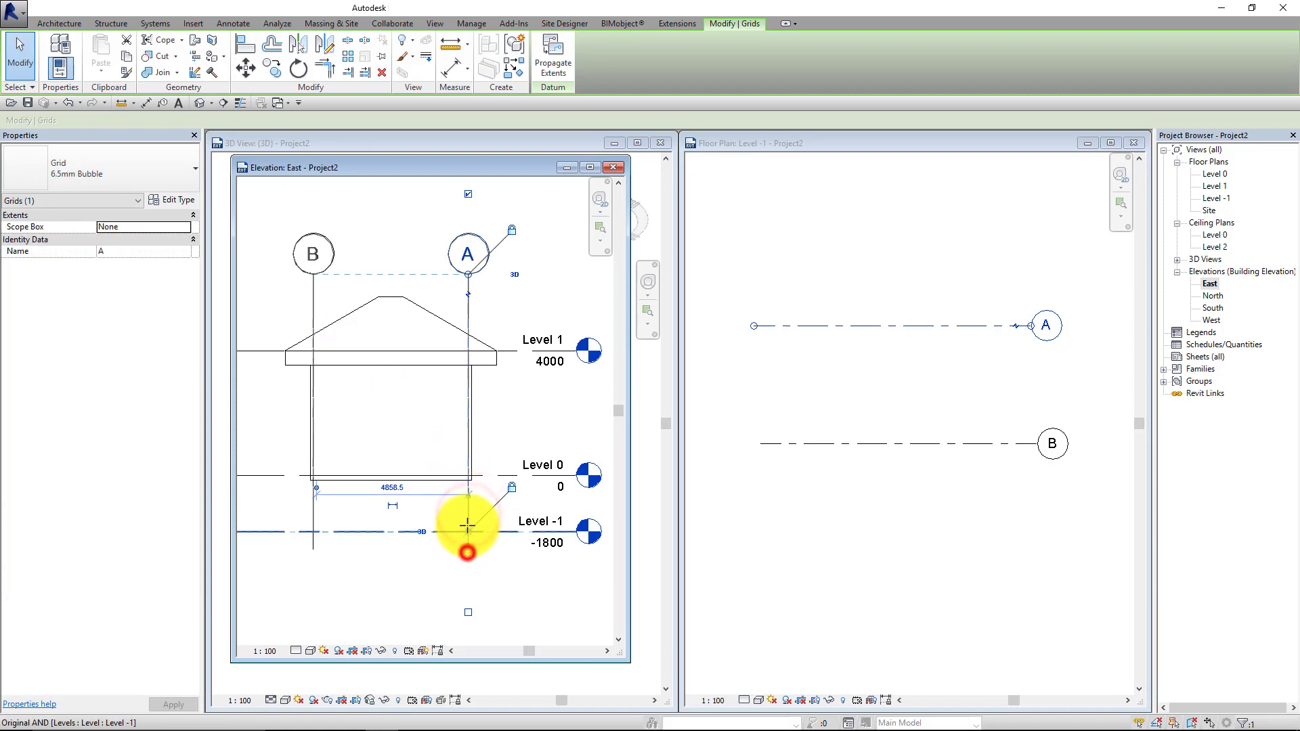
pyautogui.moveTo(470, 499); pyautogui.dragTo(465, 551)
pyautogui.click(496, 561)
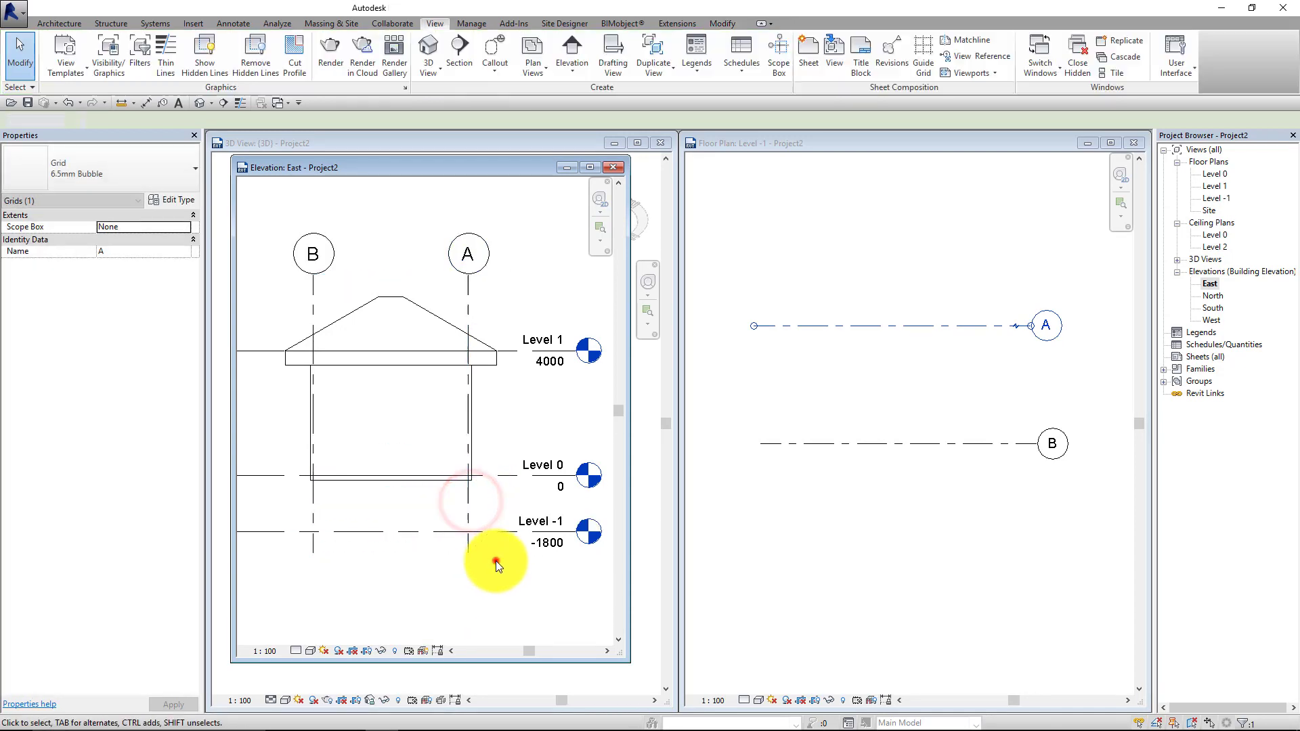
pyautogui.click(610, 167)
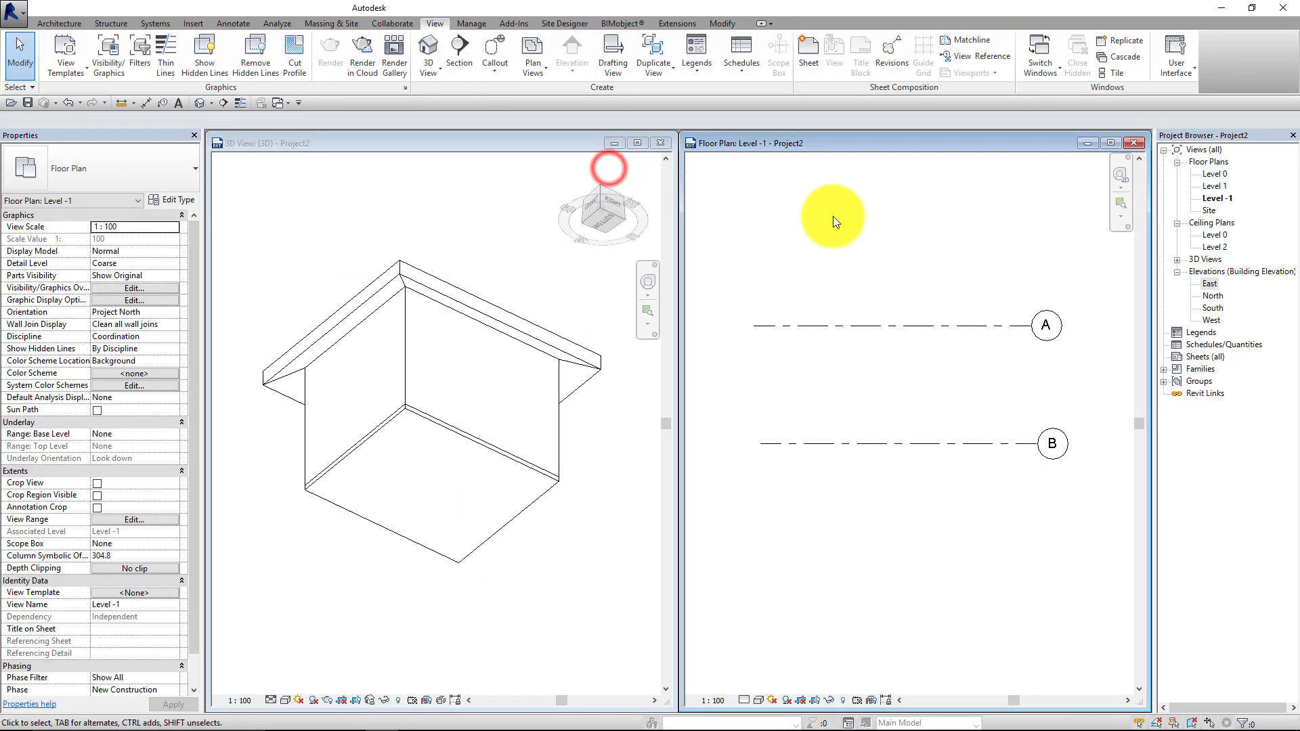
# In the South elevation, stretch grid 2's lower end down below Level -1.
pyautogui.click(1212, 308)
pyautogui.doubleClick(1213, 308)
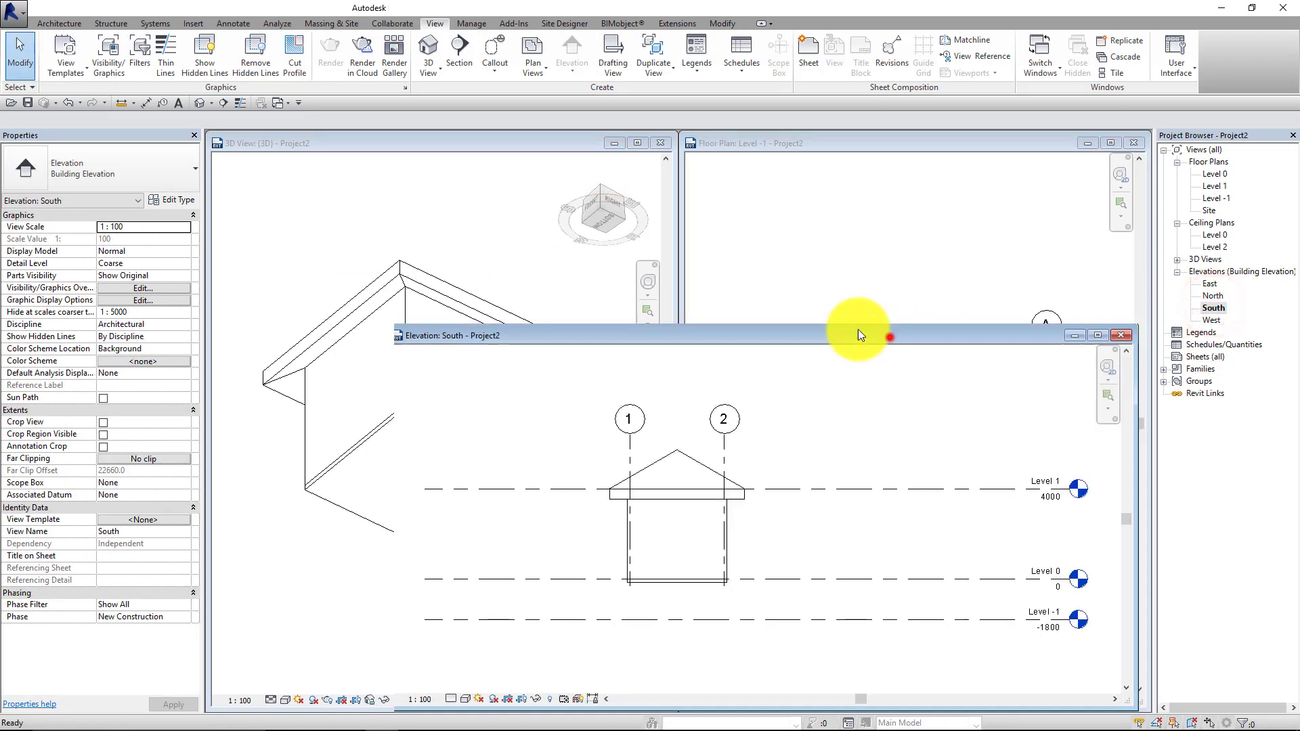
pyautogui.moveTo(859, 329)
pyautogui.mouseDown()
pyautogui.moveTo(675, 186)
pyautogui.moveTo(714, 176)
pyautogui.mouseUp()
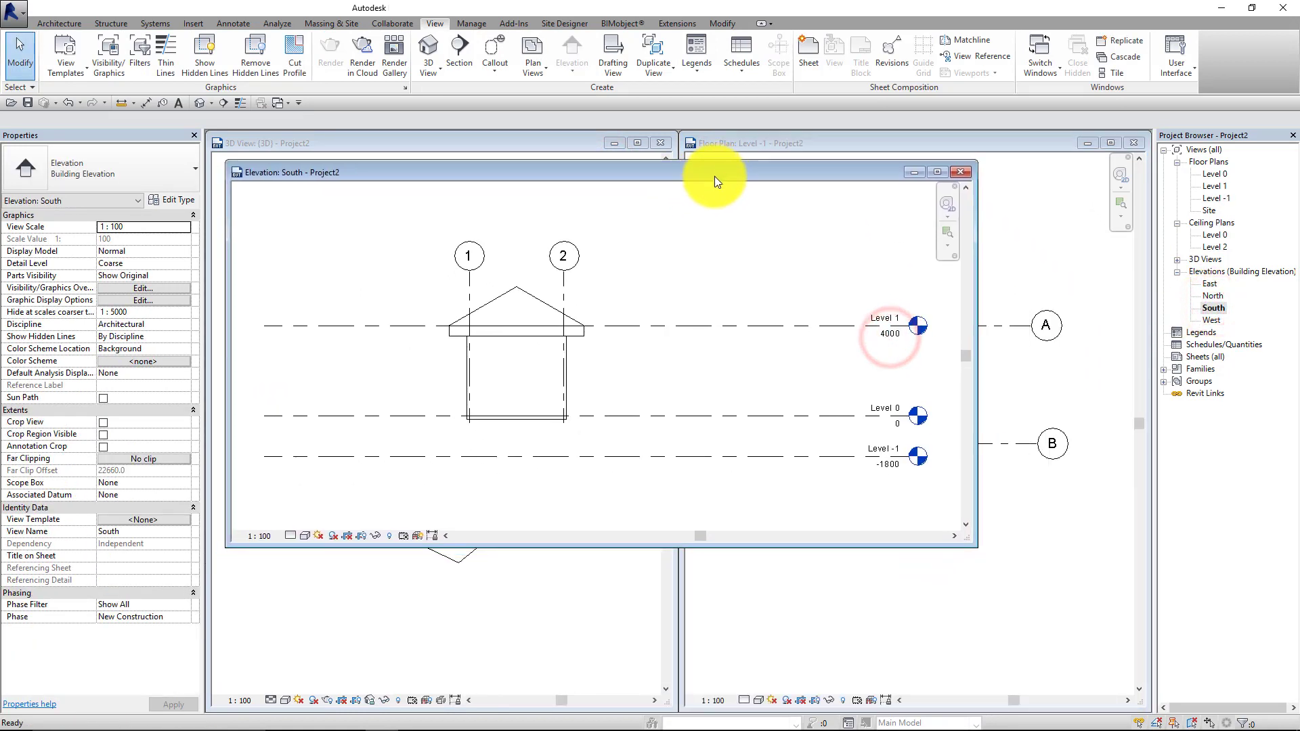
pyautogui.click(565, 291)
pyautogui.moveTo(570, 427); pyautogui.dragTo(563, 476)
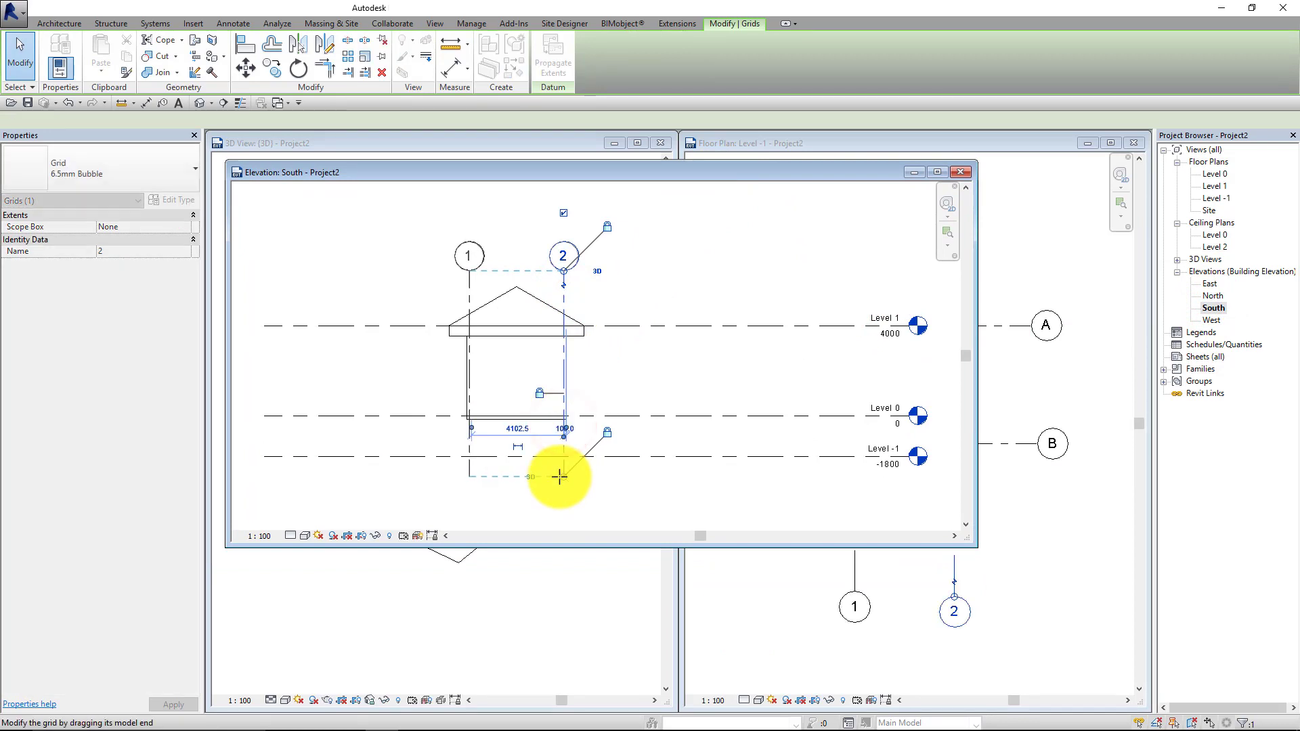
pyautogui.moveTo(974, 540); pyautogui.dragTo(765, 543)
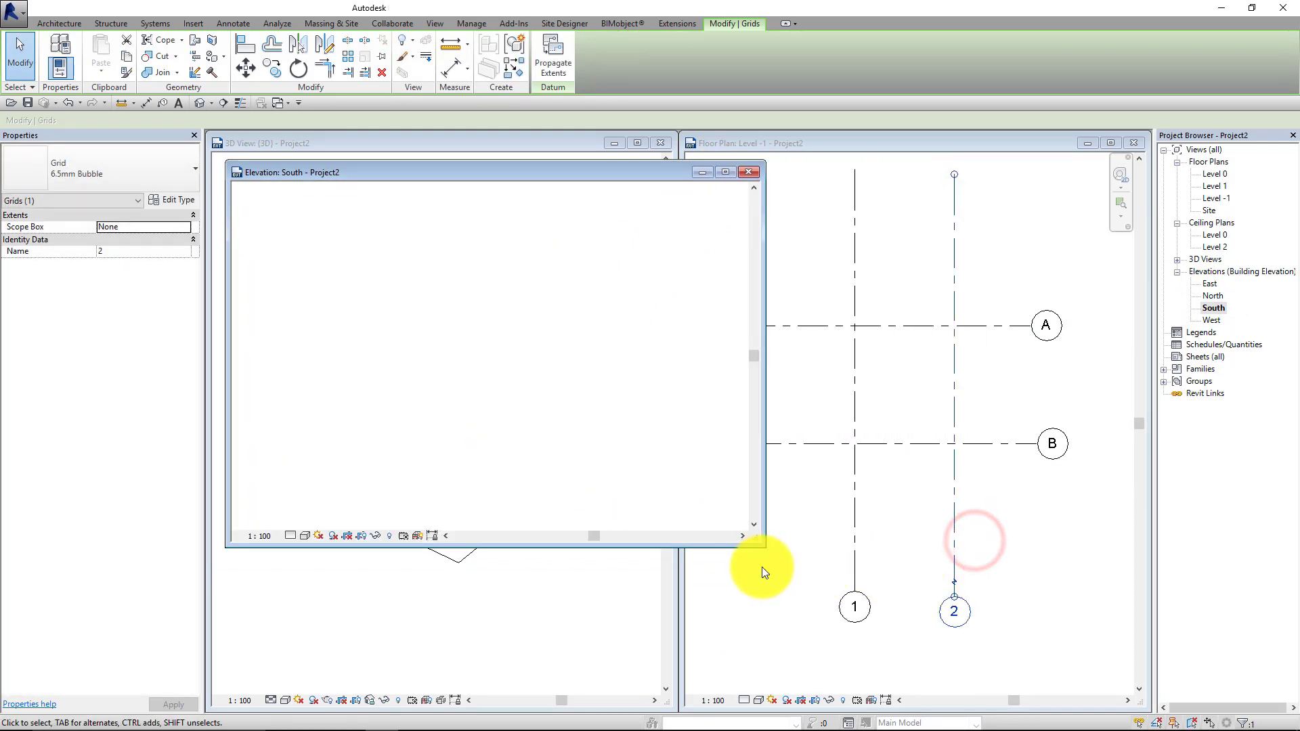
pyautogui.moveTo(563, 476)
pyautogui.mouseDown()
pyautogui.moveTo(566, 435)
pyautogui.moveTo(564, 480)
pyautogui.mouseUp()
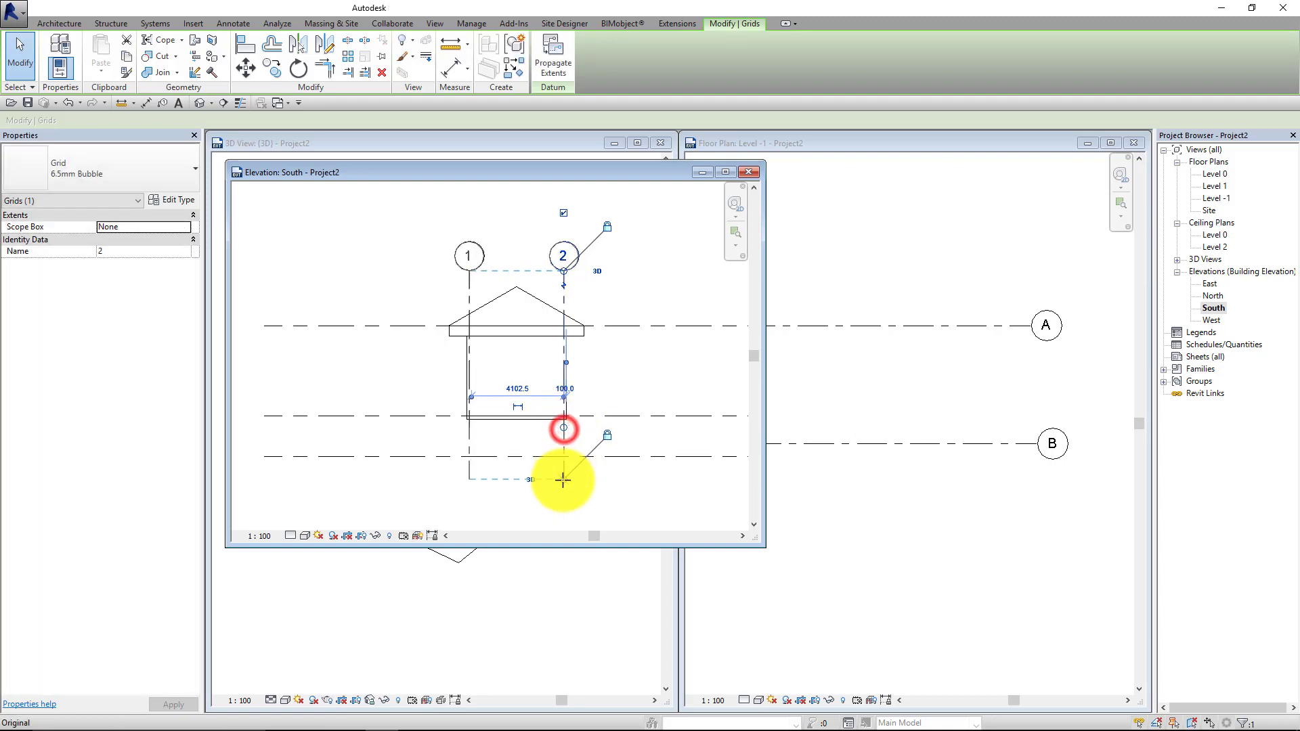
pyautogui.click(633, 488)
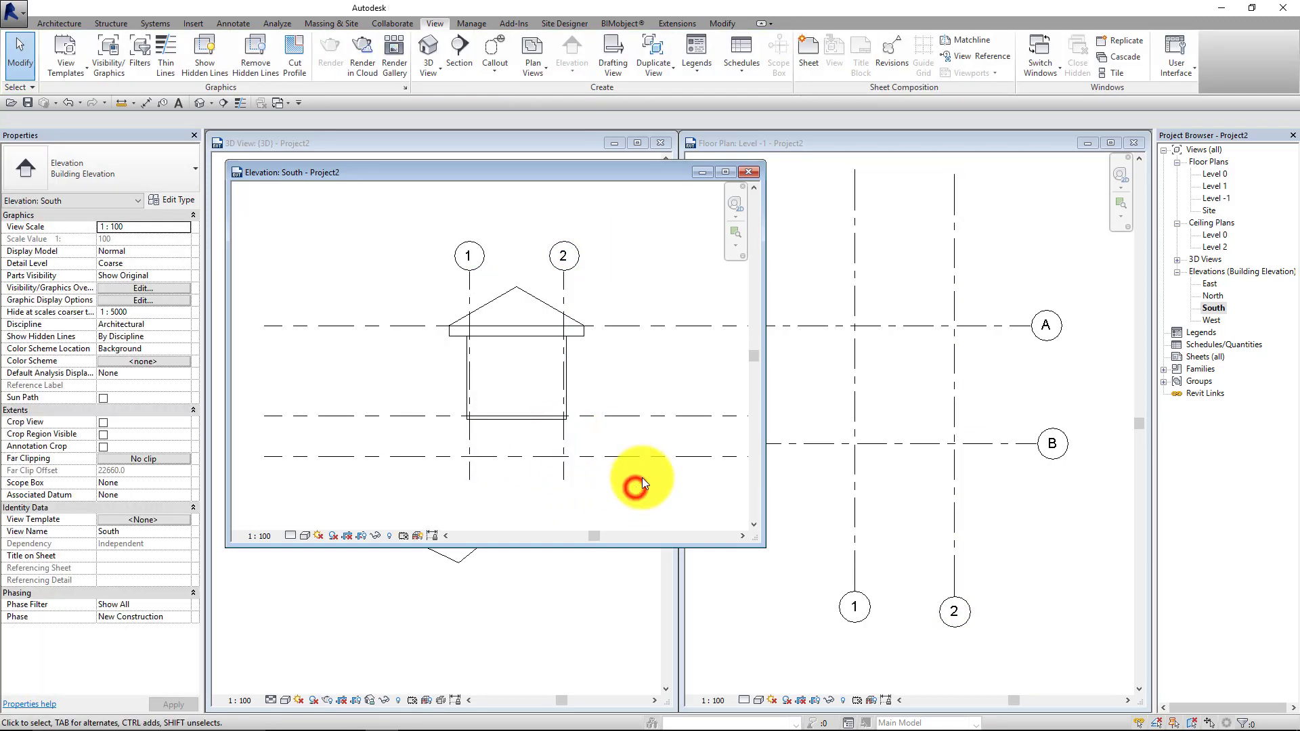
# Close the South elevation and return to the Level -1 floor plan.
pyautogui.click(748, 172)
pyautogui.click(577, 526)
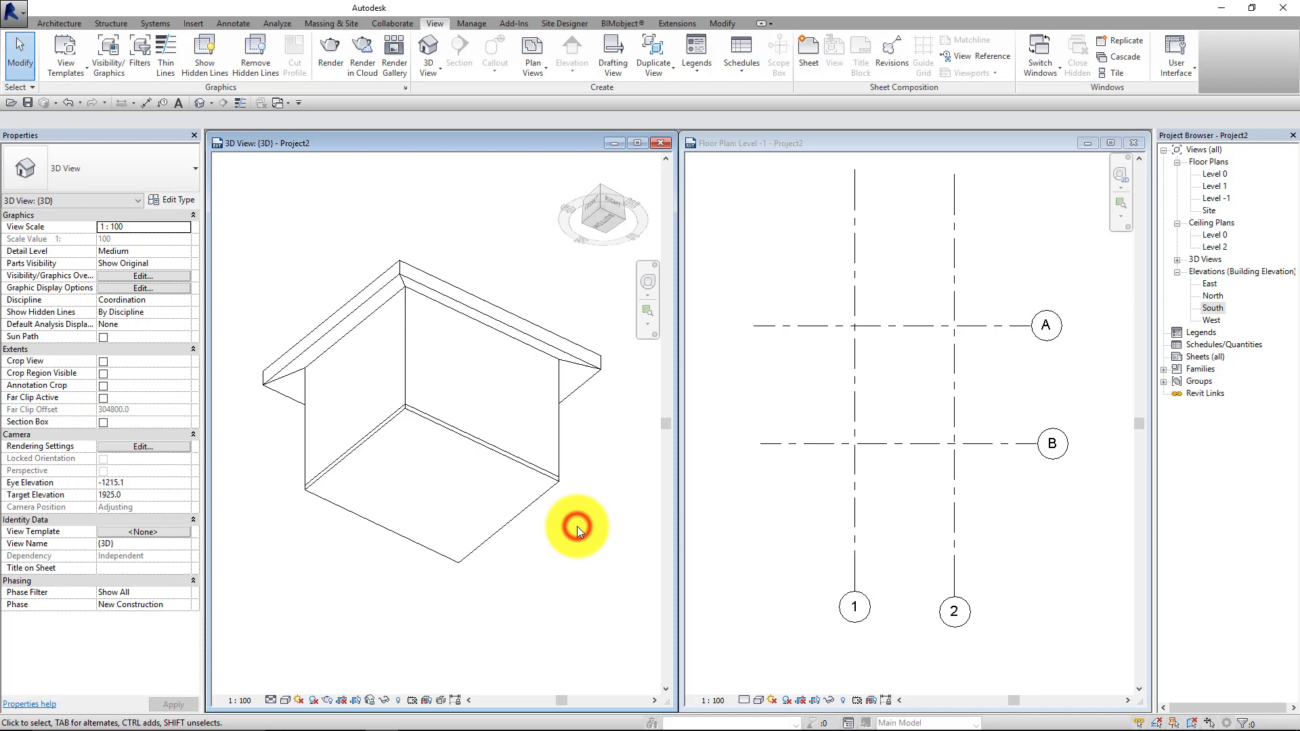
pyautogui.click(759, 528)
pyautogui.scroll(2, 905, 426)
pyautogui.scroll(3, 904, 284)
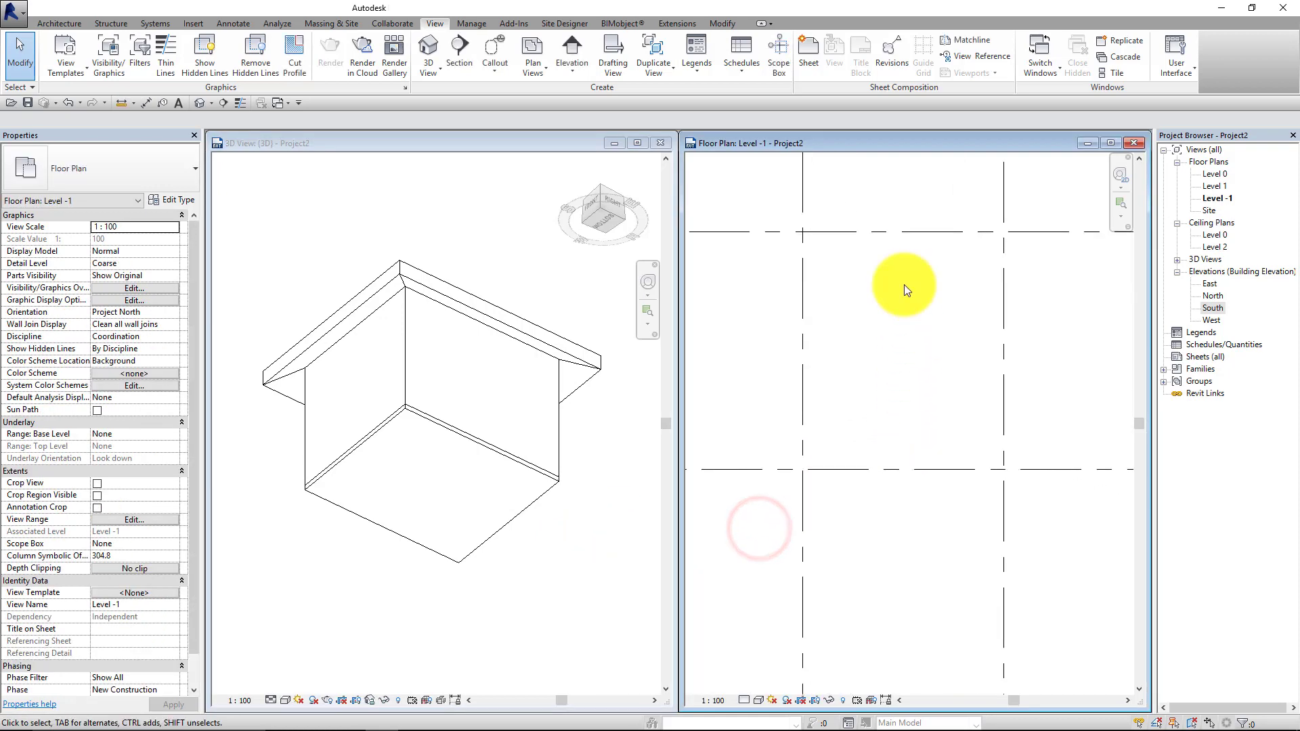